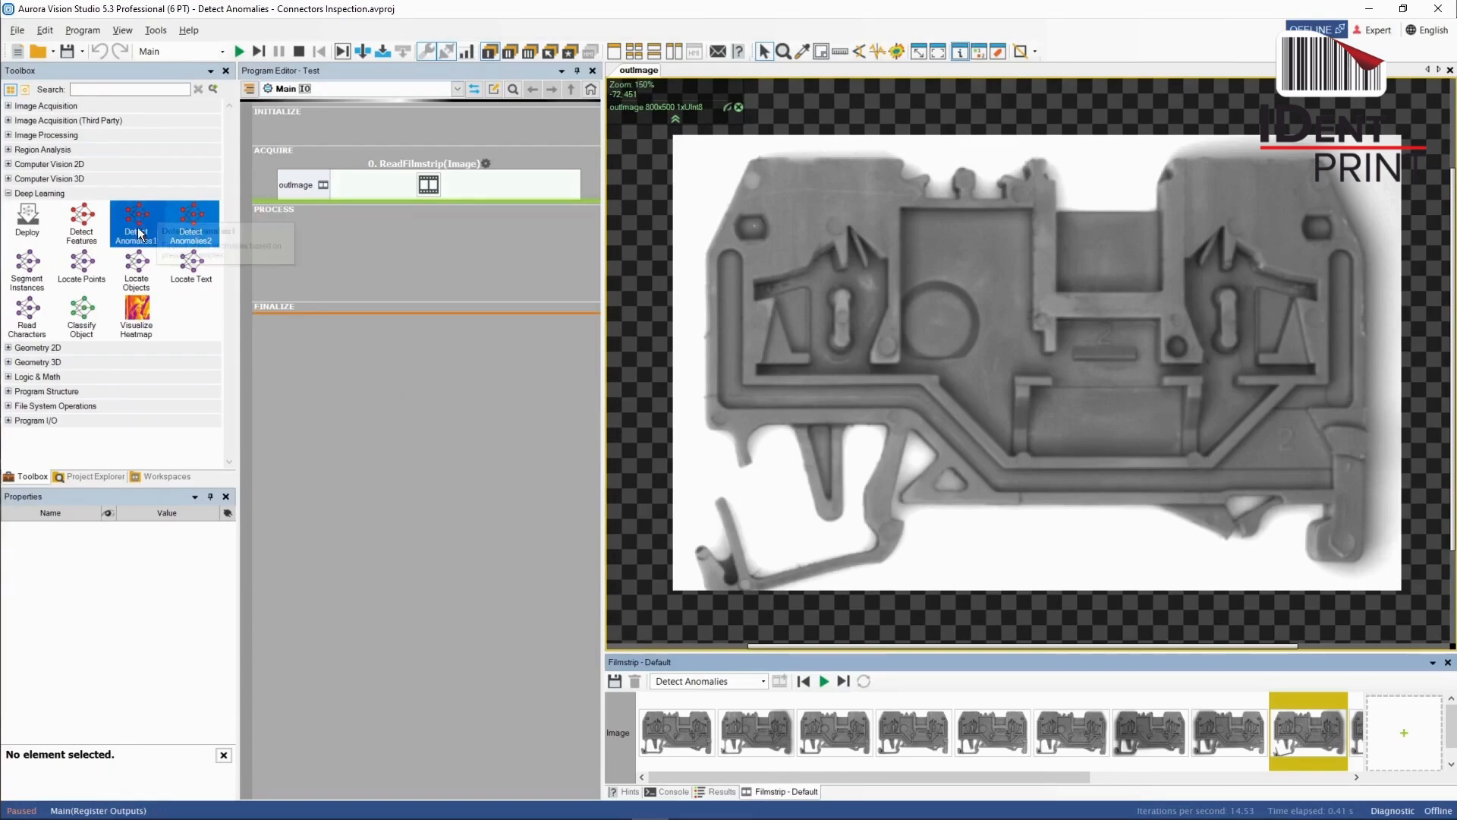
Add a Deploy filter of the DetectAnomalies2 variant to the Initialize section of the program.
drag(189, 221, 381, 243)
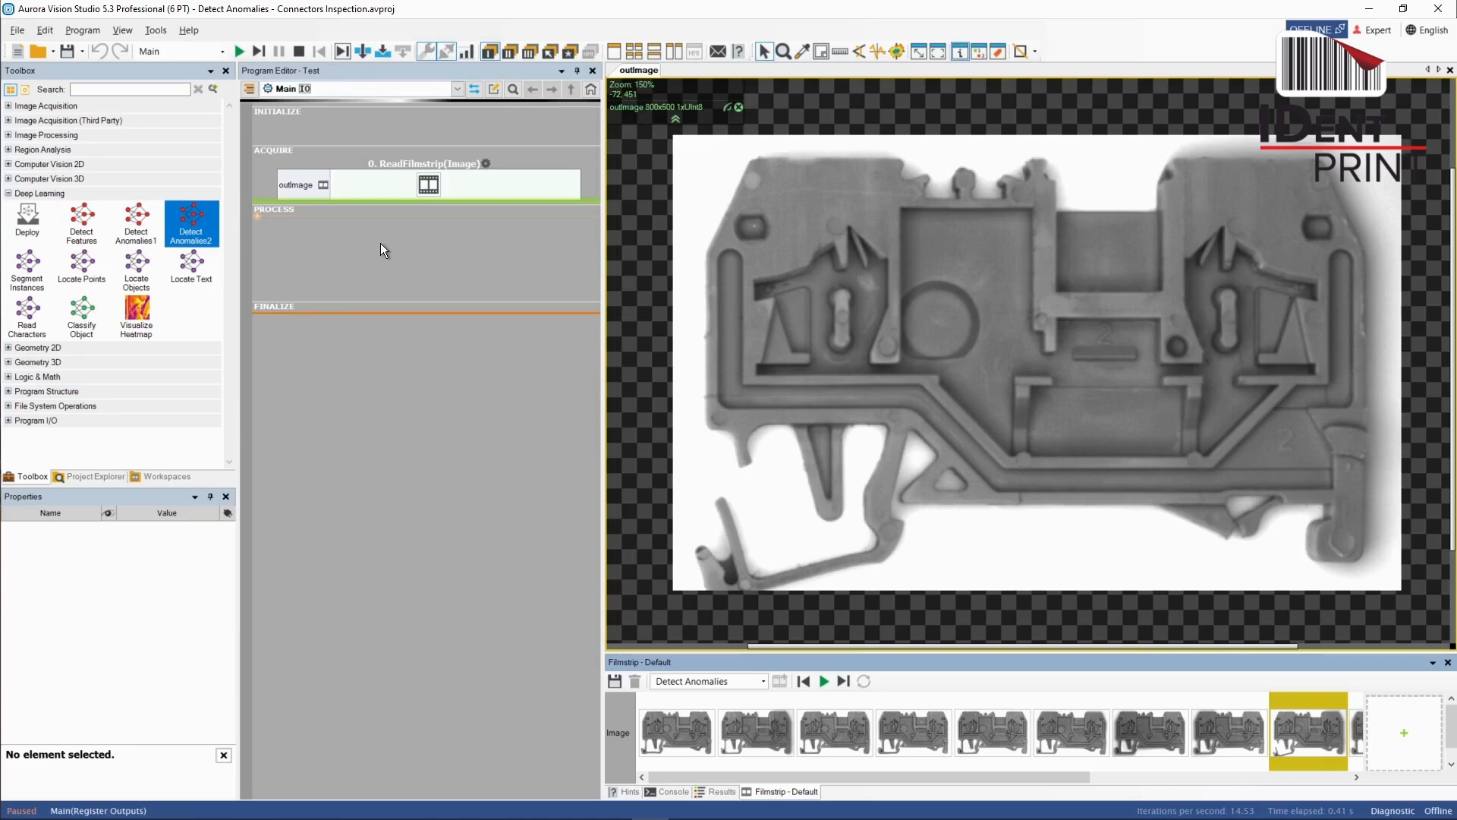
drag(27, 222, 411, 120)
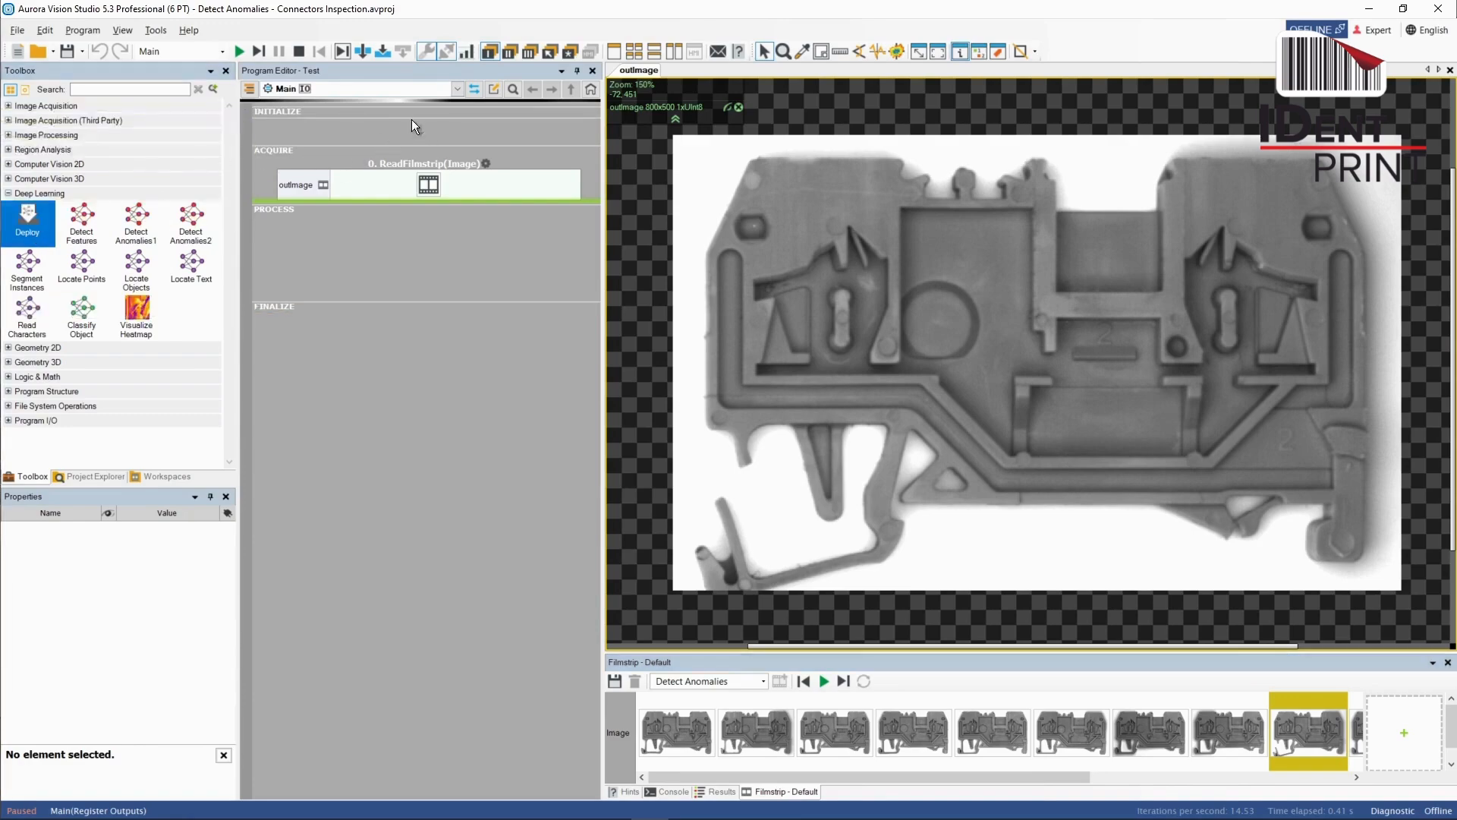
double_click(489, 343)
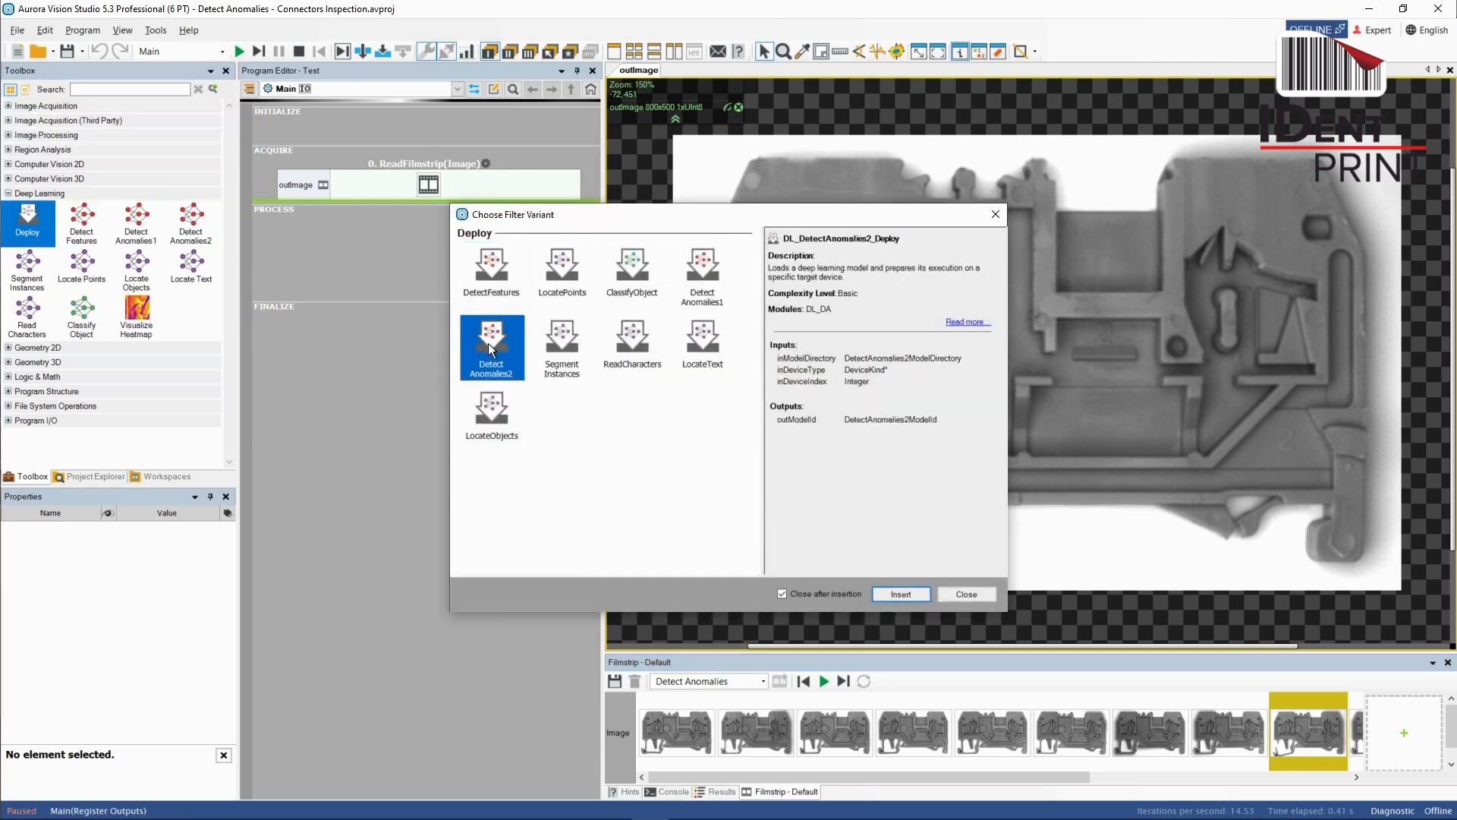
click(834, 474)
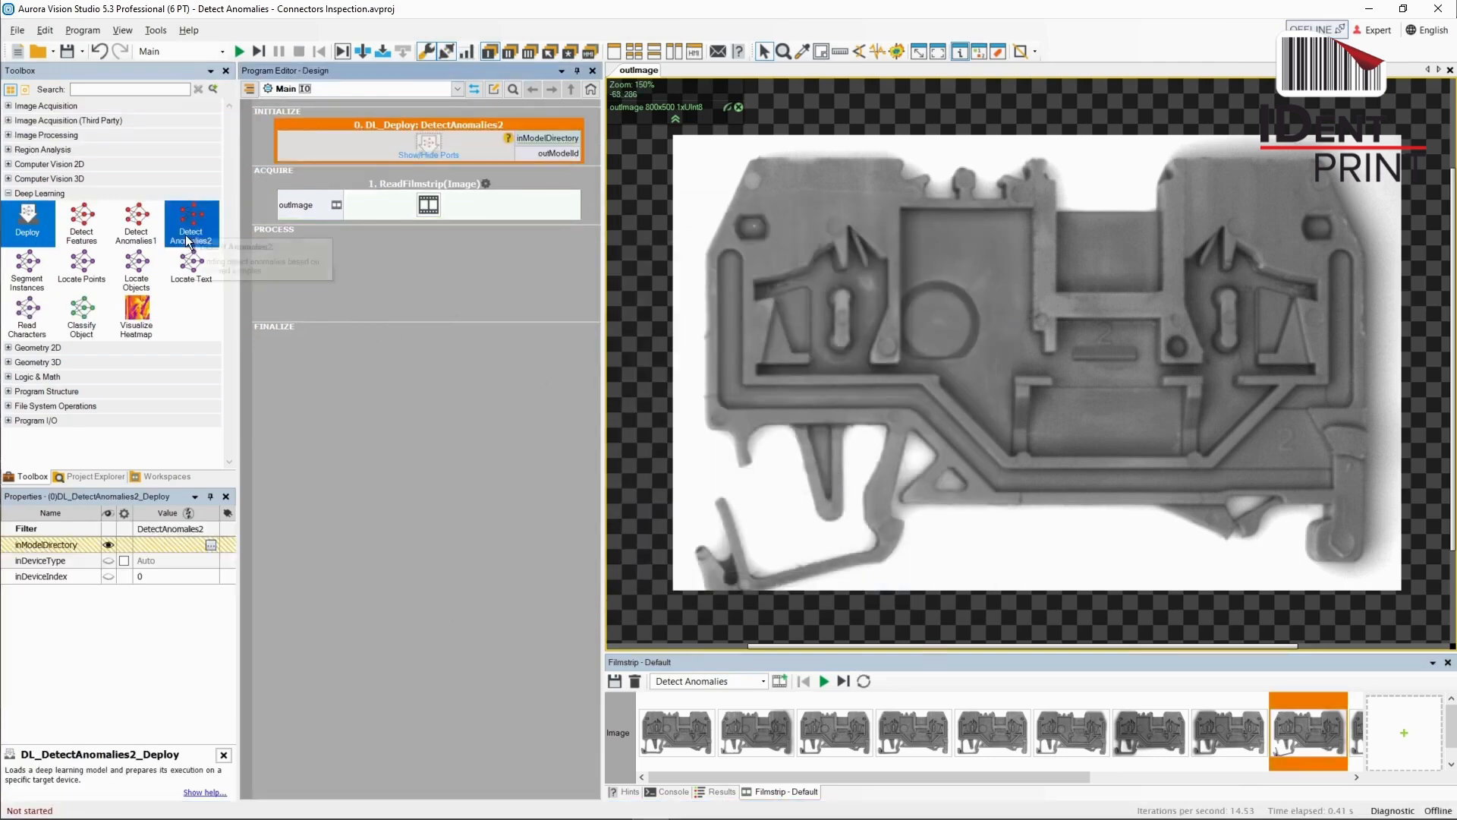
Add a DetectAnomalies2 filter to the Process section and connect the filmstrip's outImage and the deploy filter's outModelId to its inputs.
drag(189, 235, 408, 288)
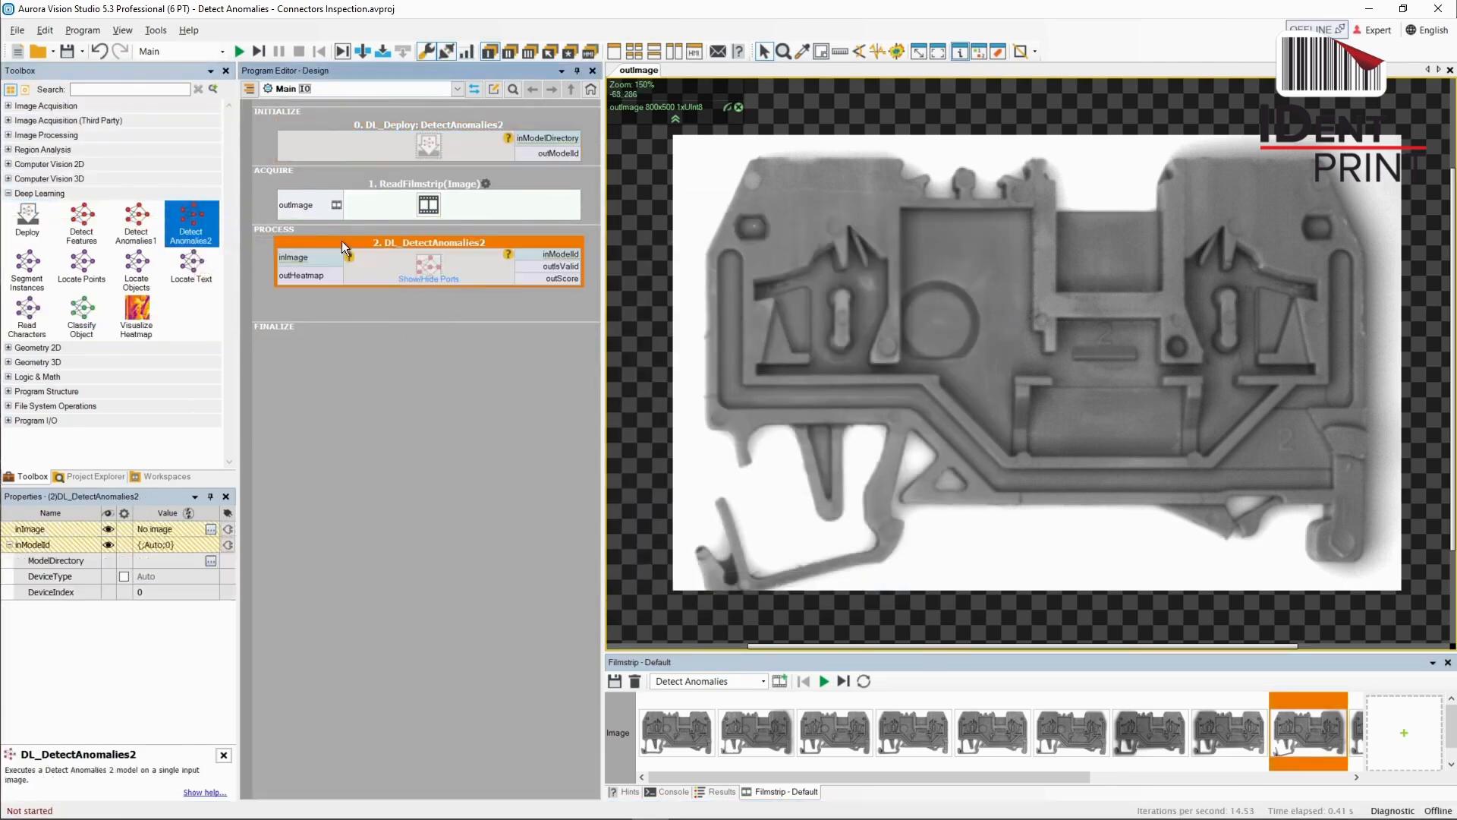
drag(304, 204, 296, 257)
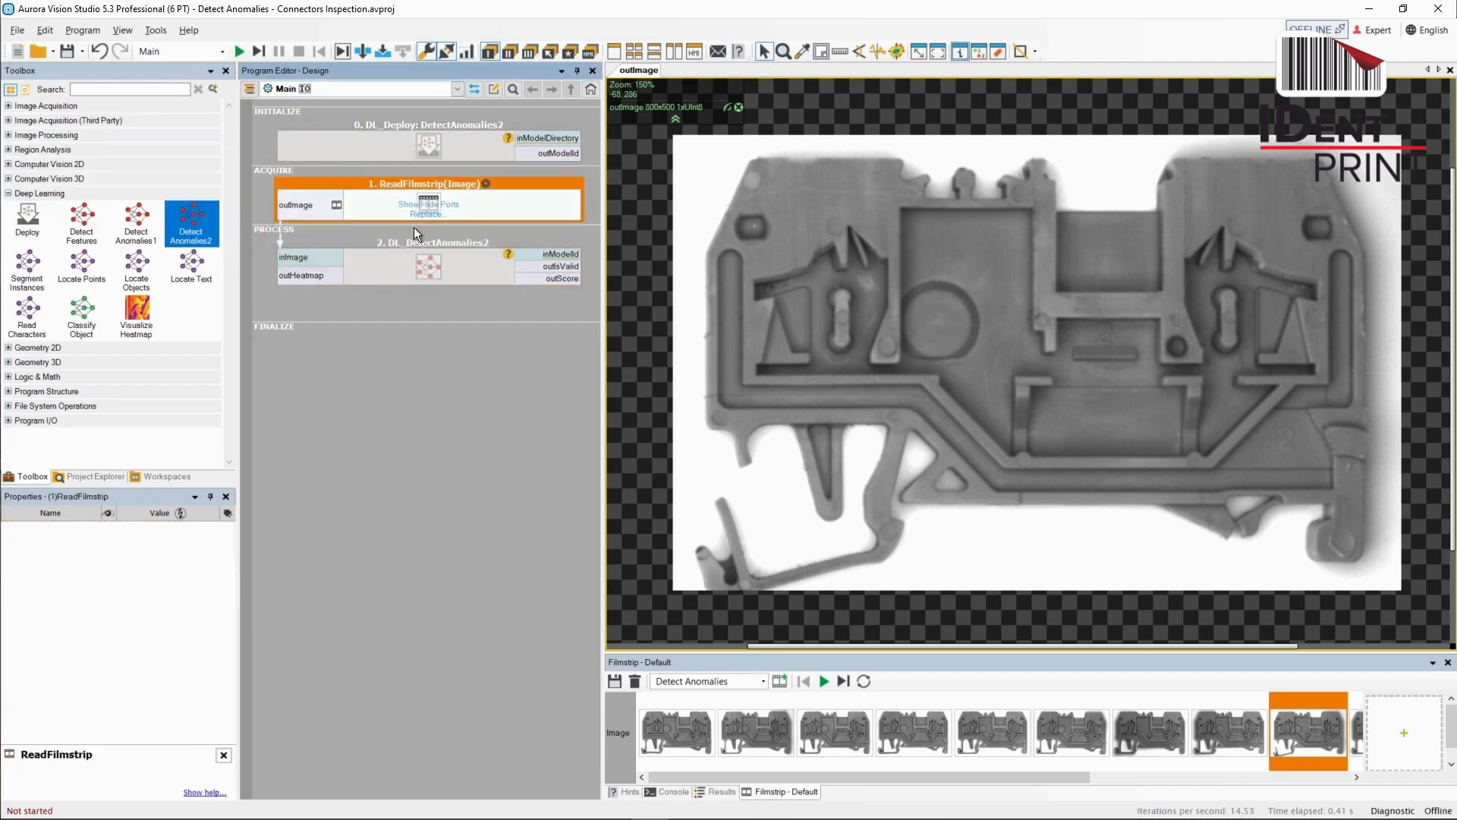
drag(569, 151, 580, 263)
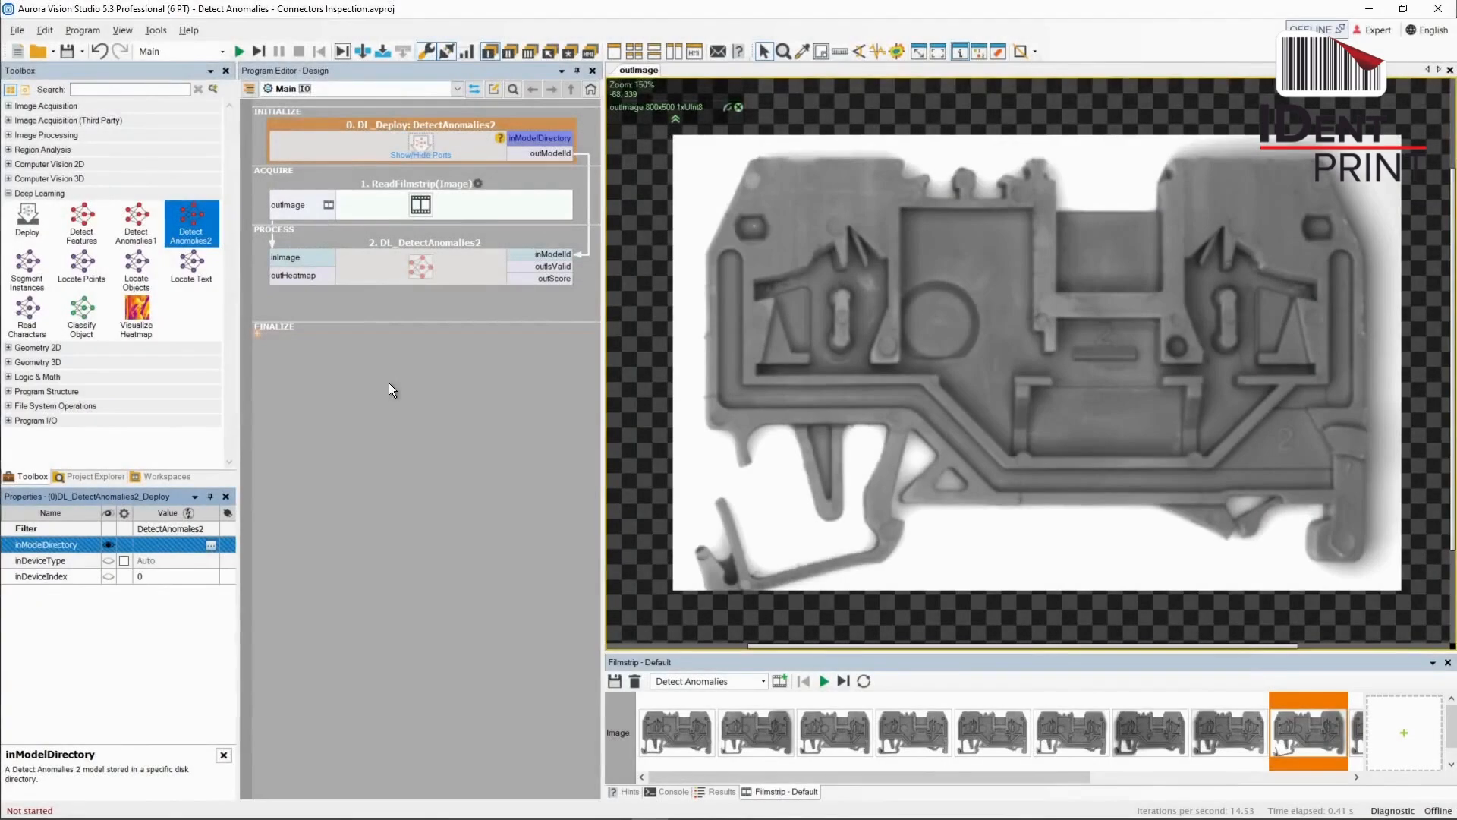
Set the deploy filter's model directory to the Model folder inside Program and open the model for editing.
click(211, 545)
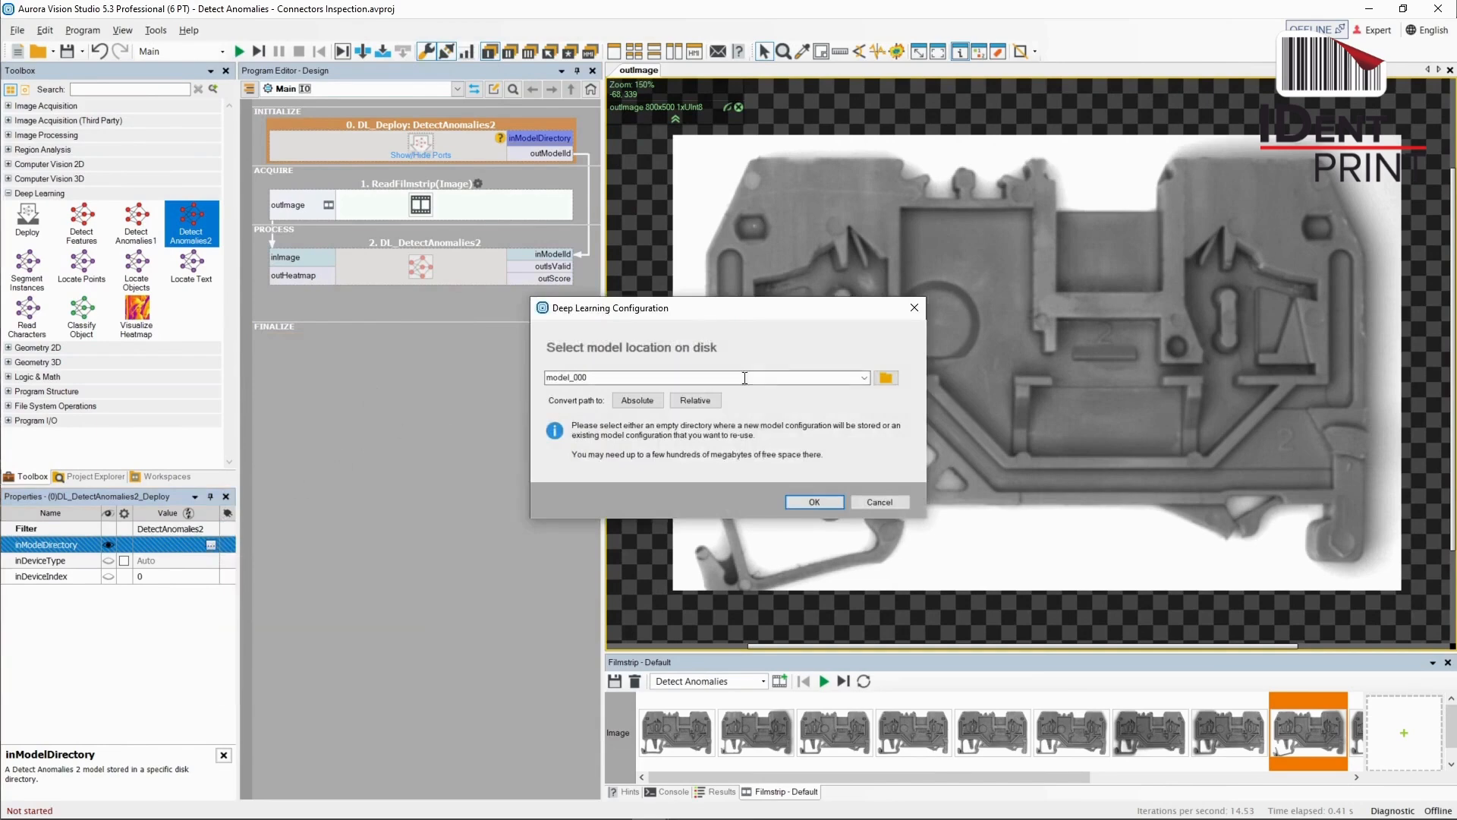
click(885, 378)
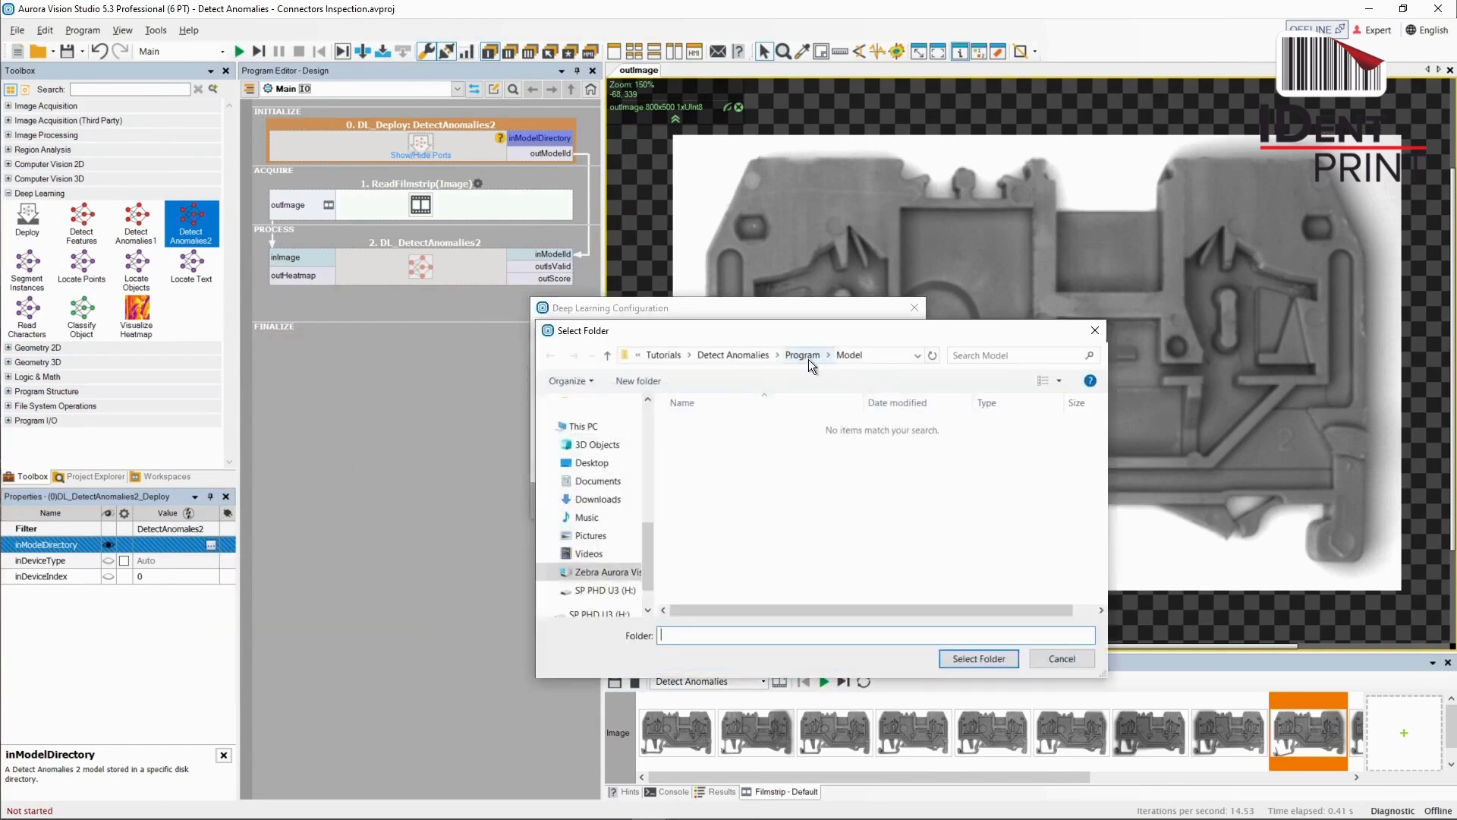
click(809, 358)
double_click(701, 447)
click(964, 659)
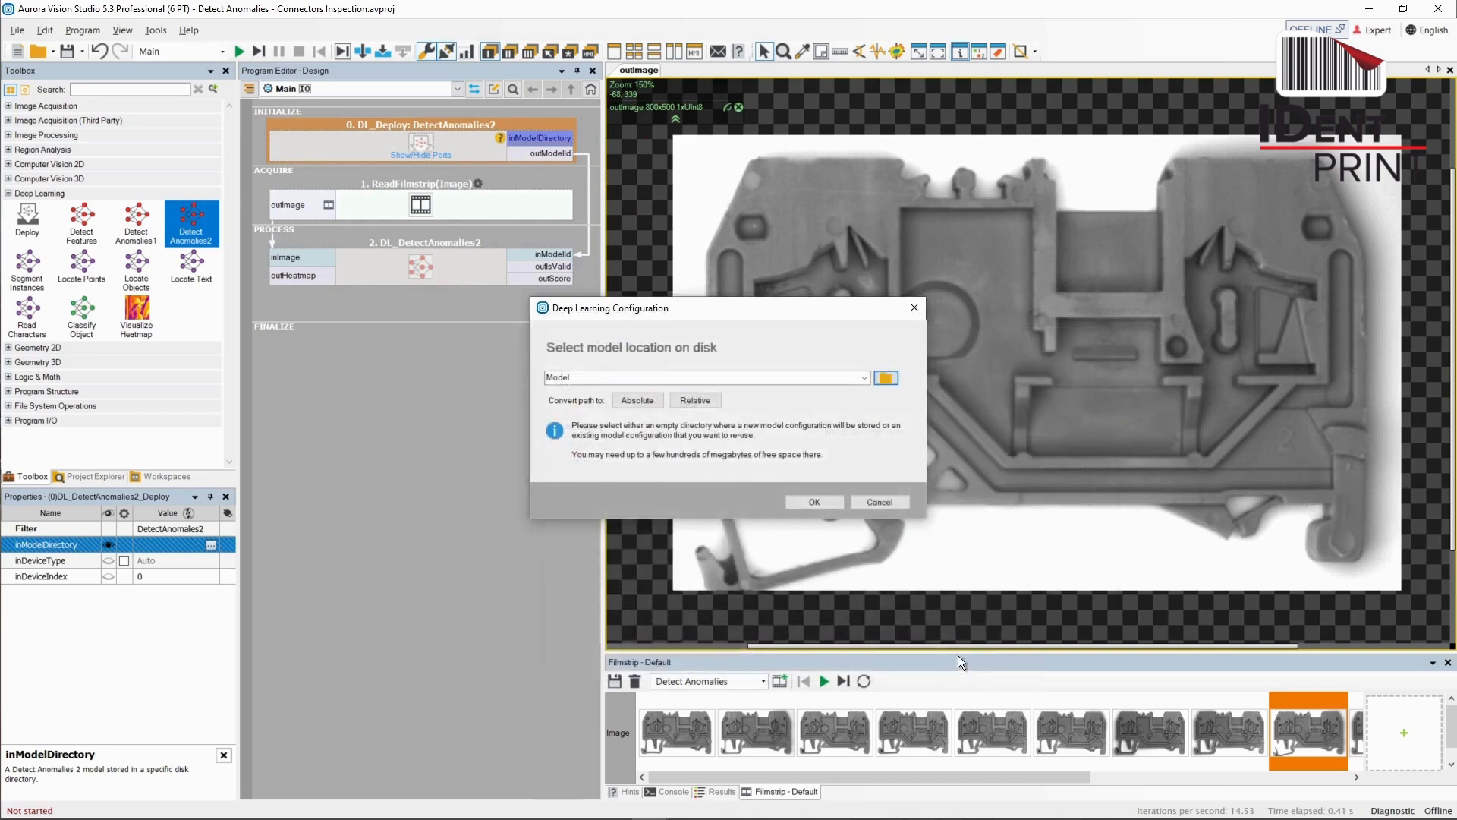
click(809, 502)
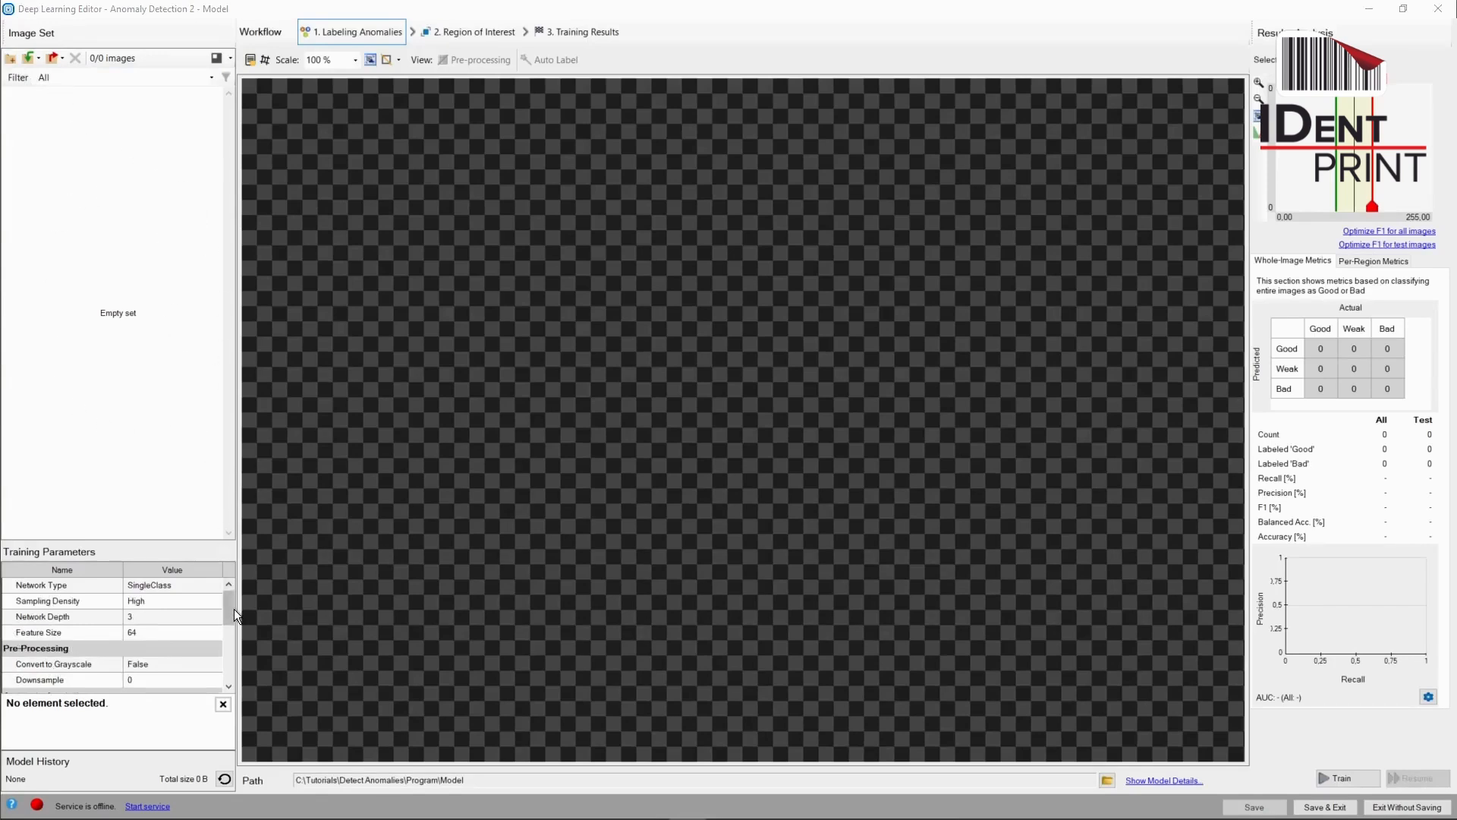
Load all images from the Images\Train_Images folder into the model's image set.
mouse_move(233, 609)
mouse_down()
mouse_move(229, 677)
mouse_move(232, 605)
mouse_up()
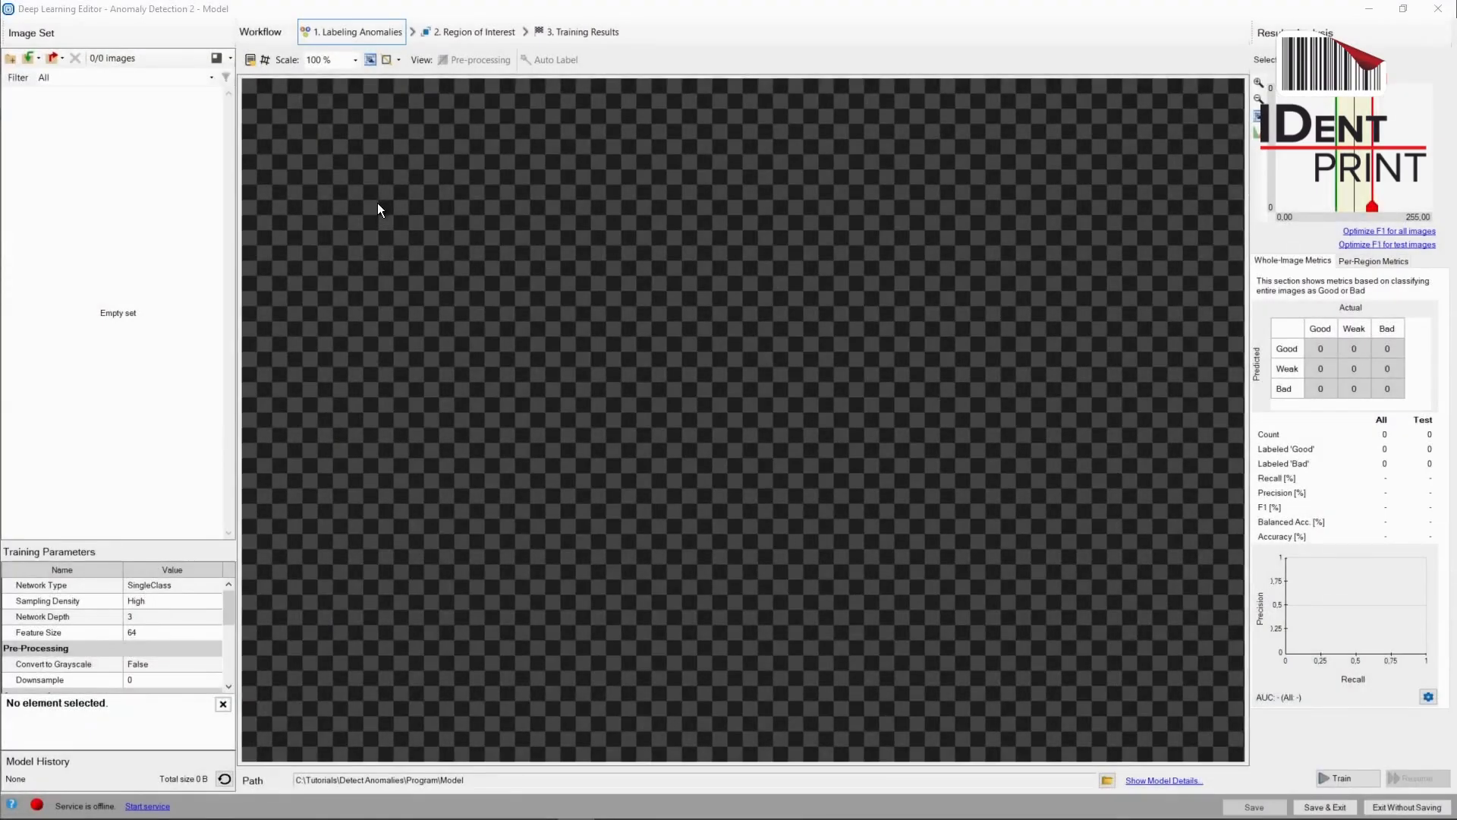
click(13, 59)
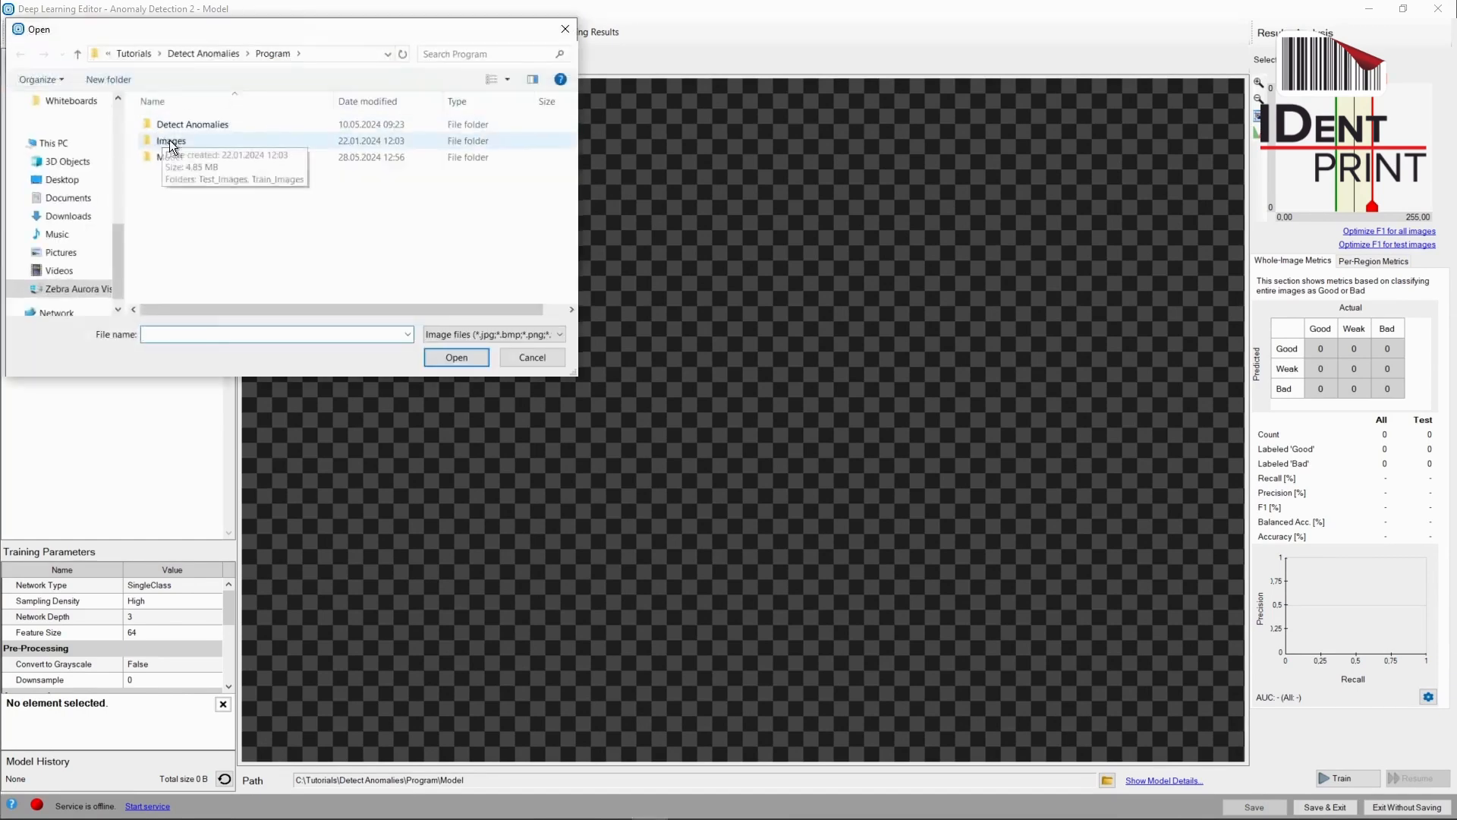
double_click(170, 140)
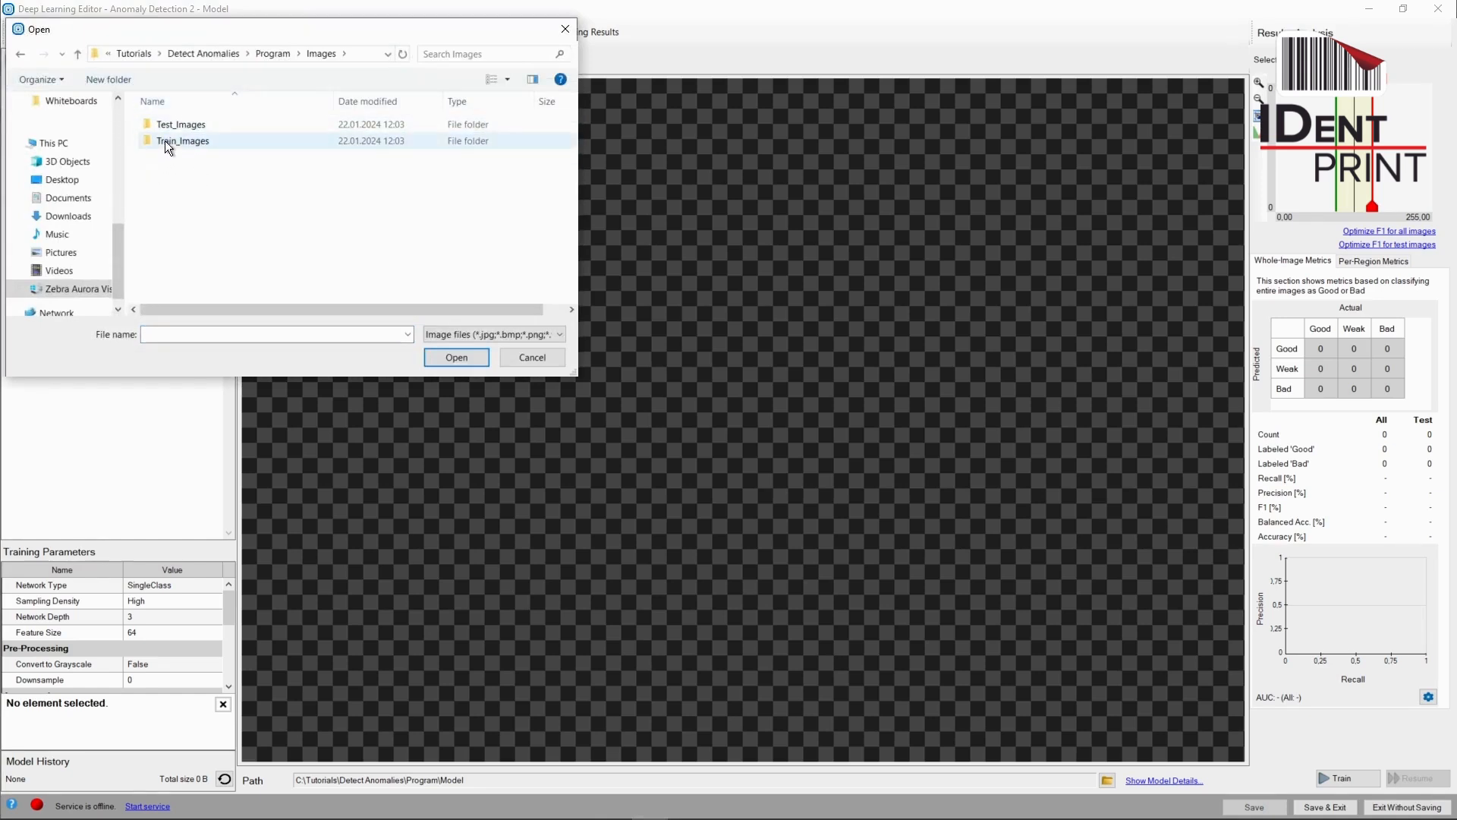
double_click(166, 140)
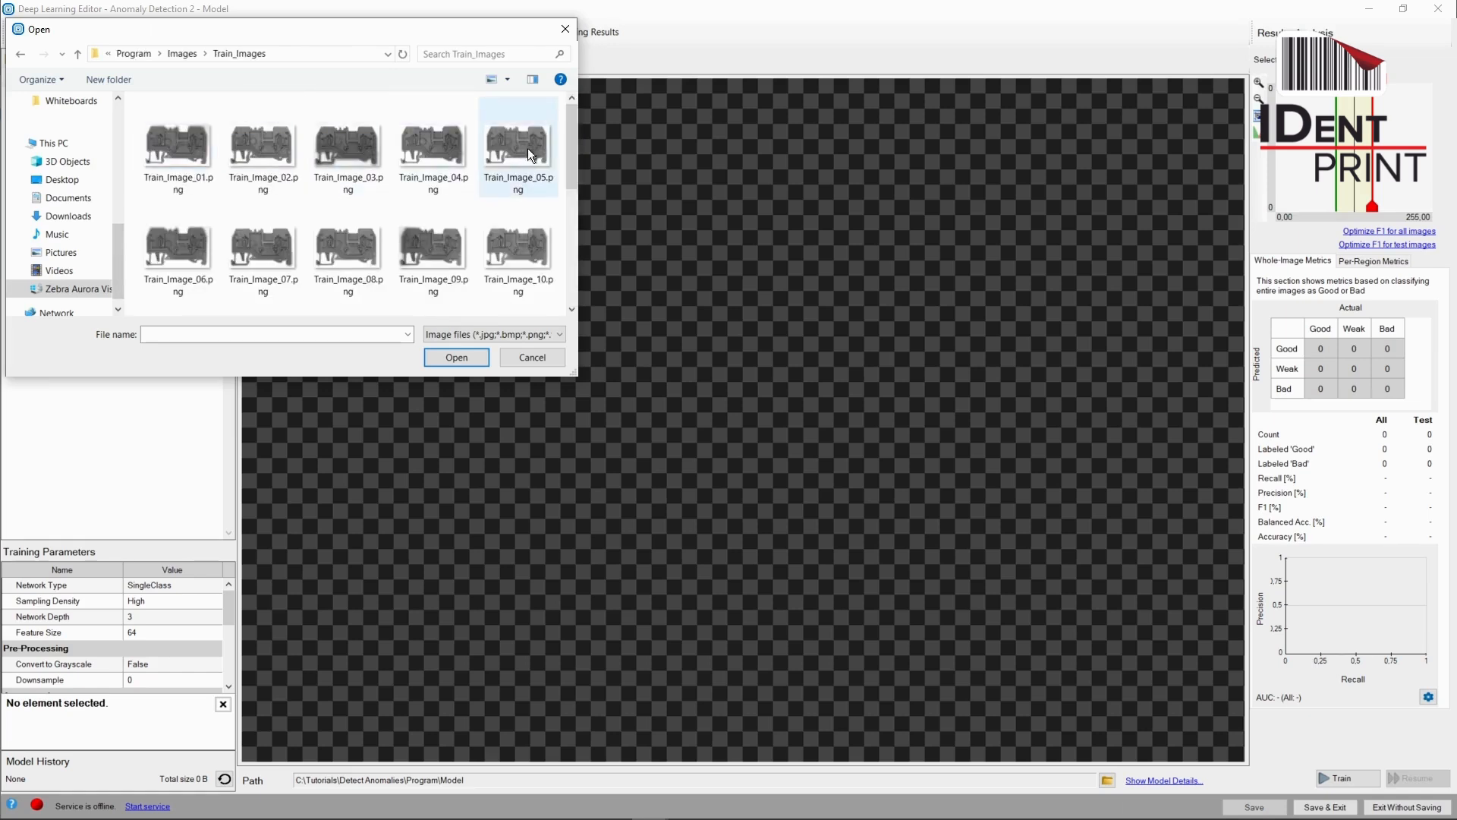
mouse_move(569, 144)
mouse_down()
mouse_move(560, 270)
mouse_move(562, 140)
mouse_up()
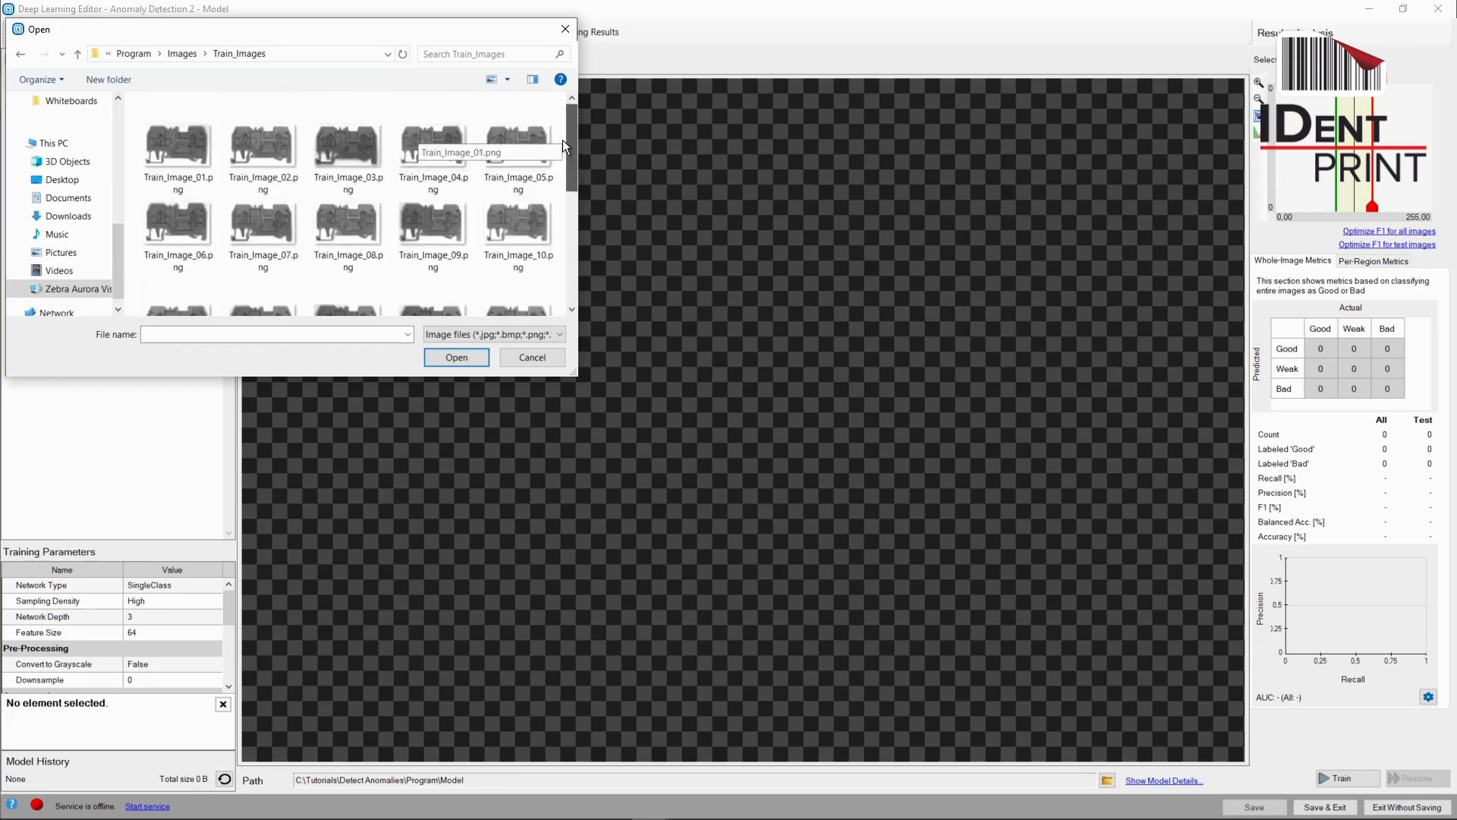
click(198, 157)
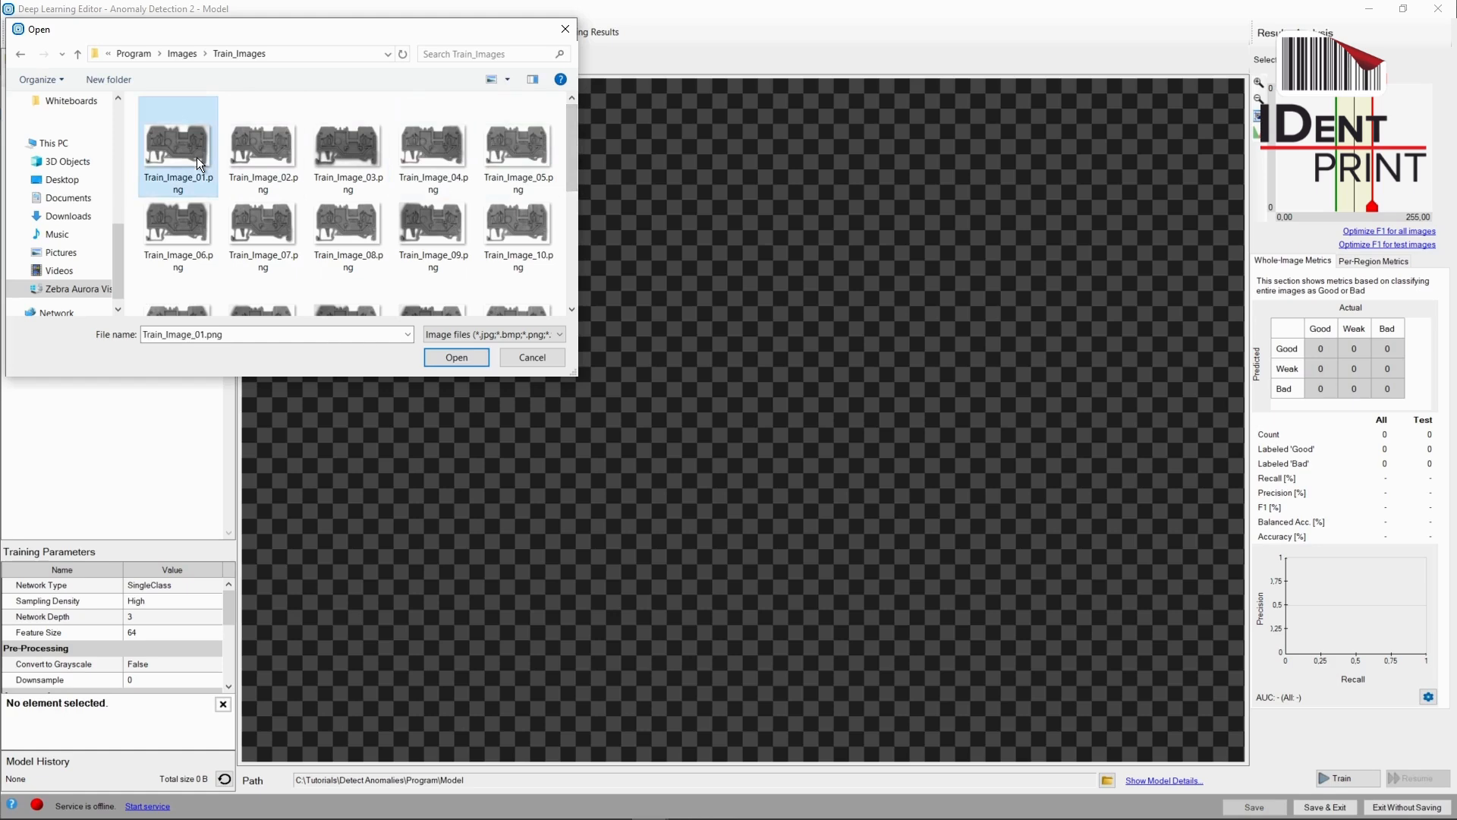
key(ctrl+a)
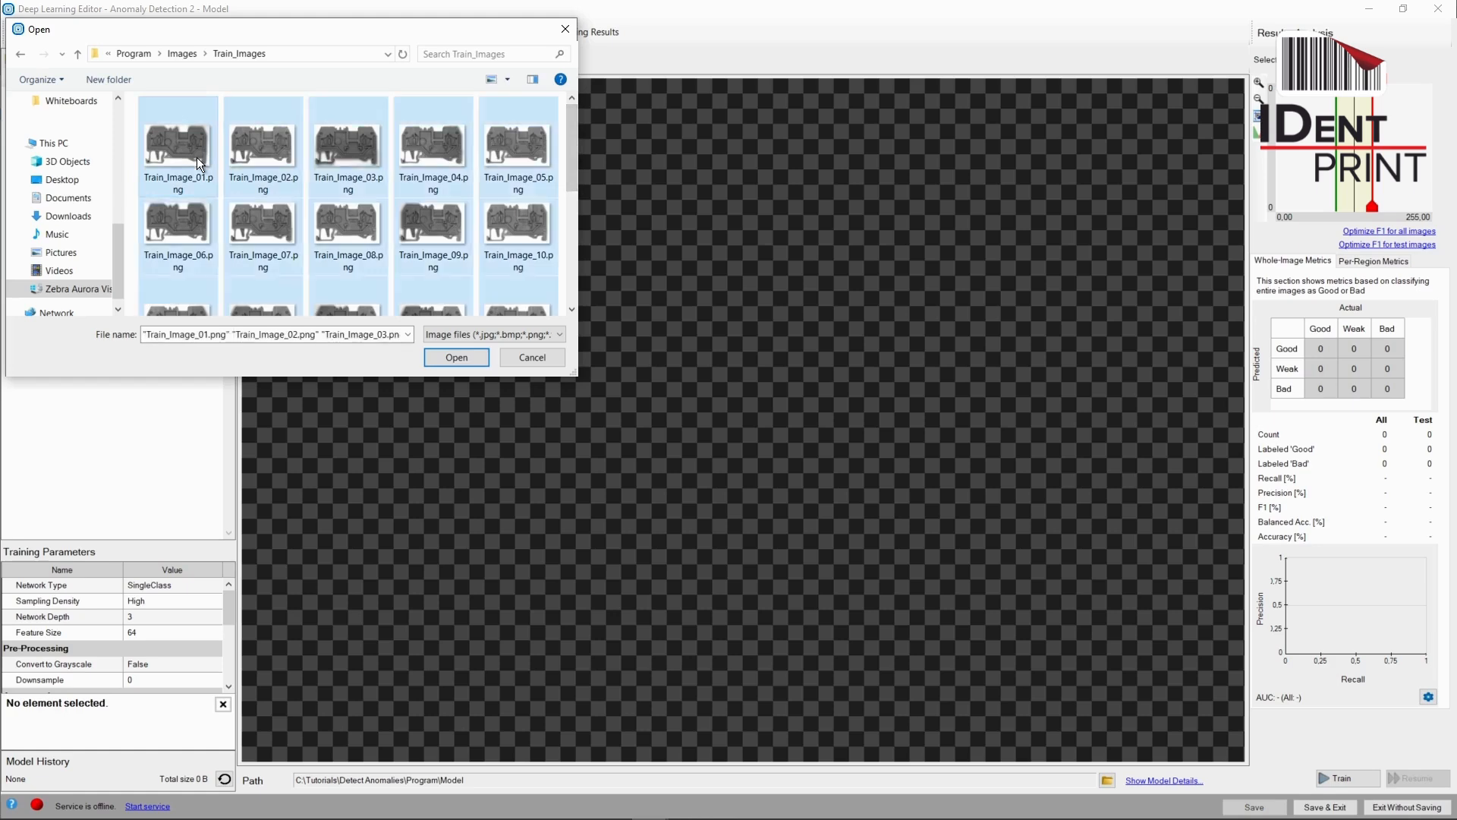
click(456, 357)
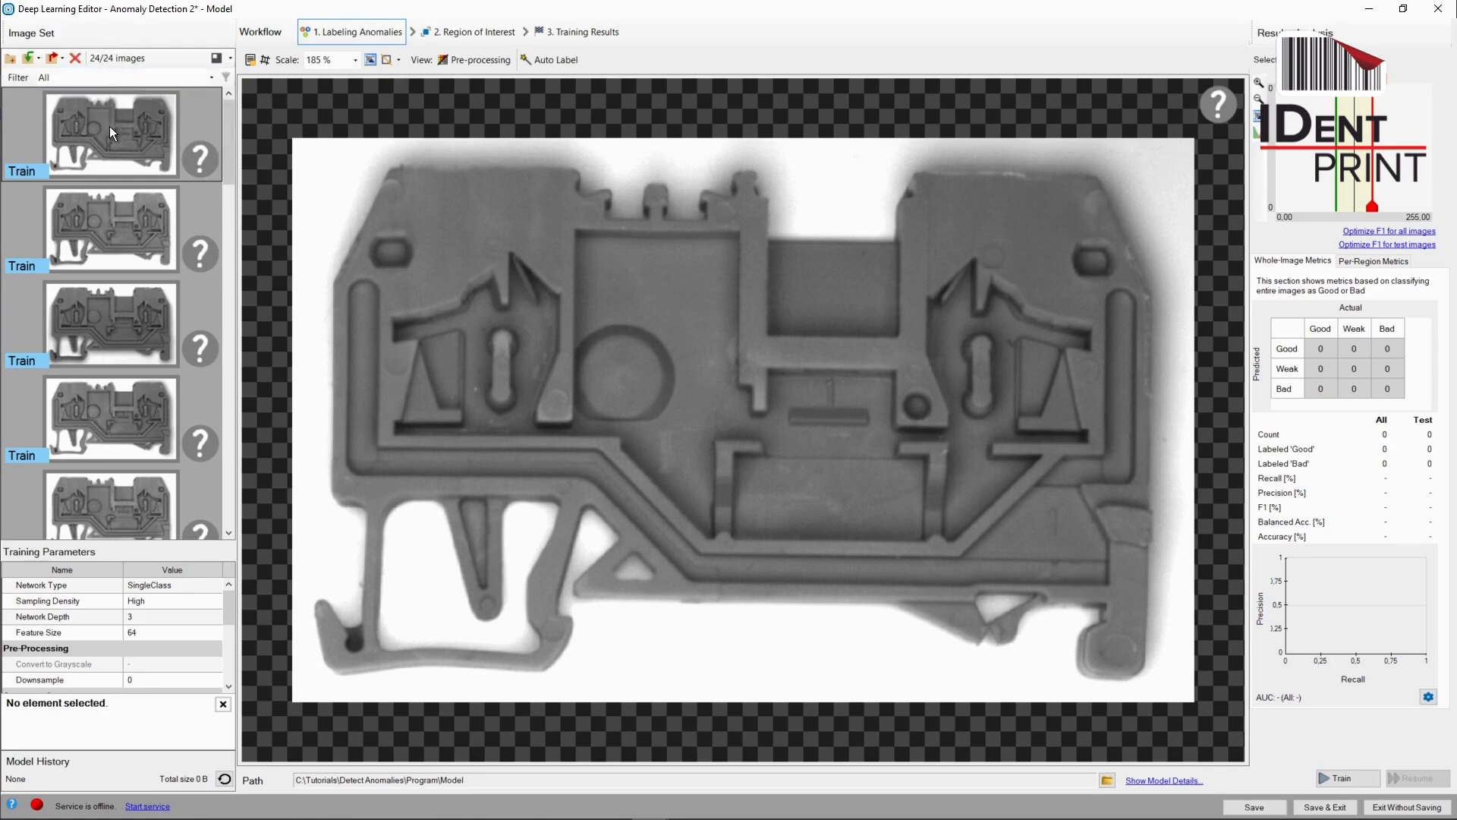
Look through some of the training images and label the first four as Good.
mouse_move(111, 129)
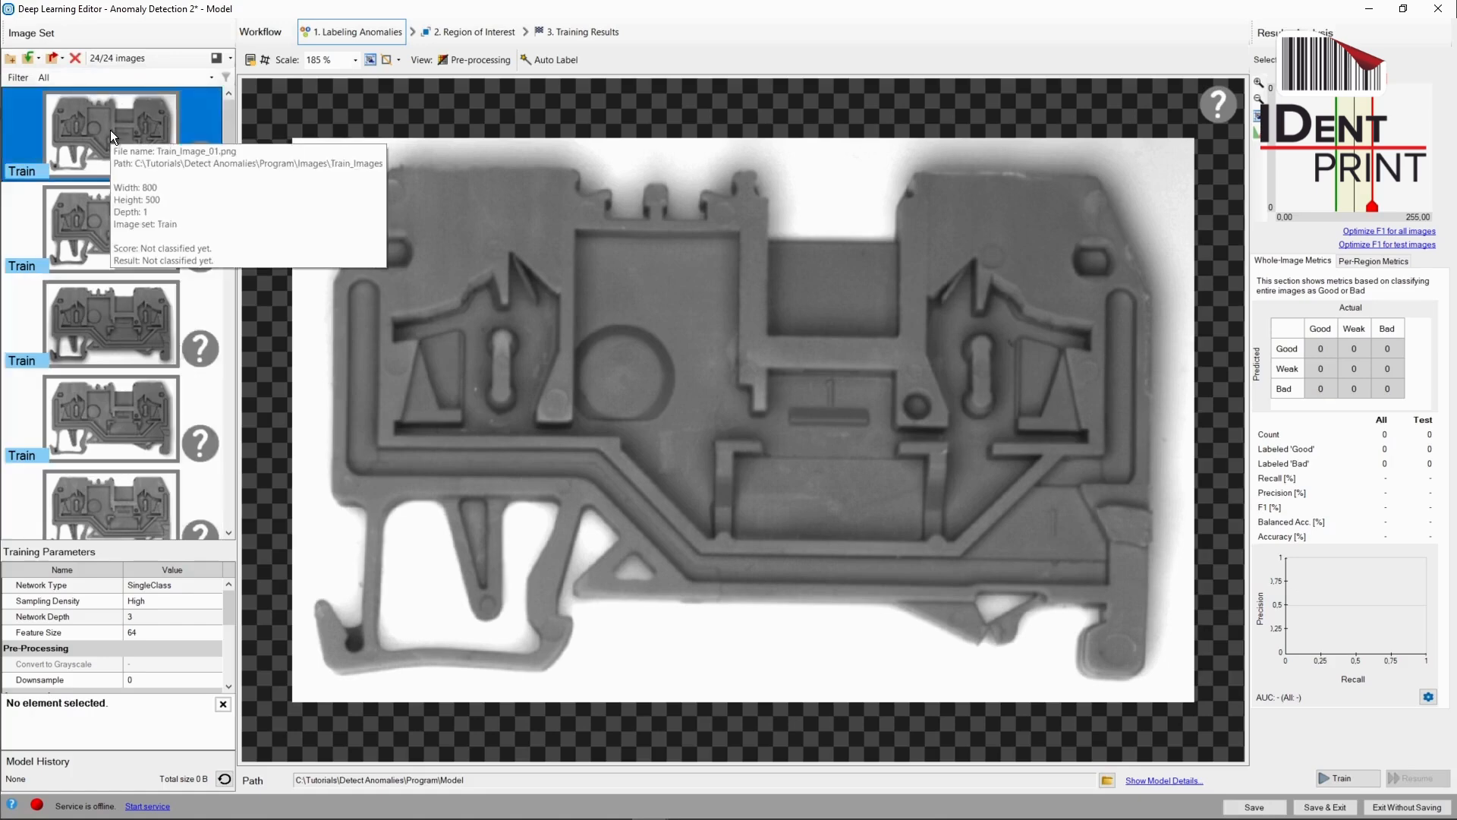
click(89, 216)
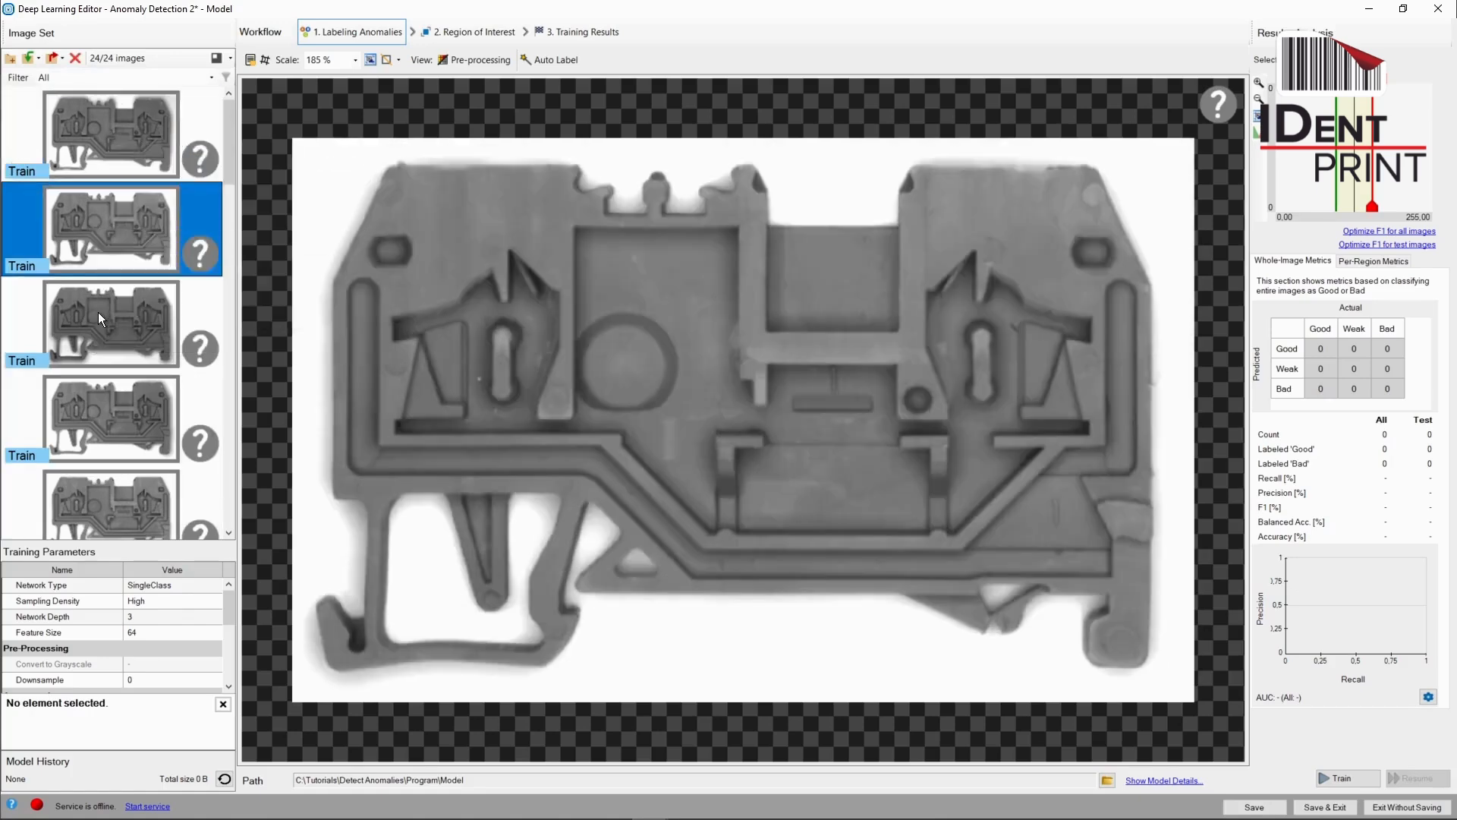
click(98, 312)
mouse_move(226, 157)
mouse_down()
mouse_move(222, 243)
mouse_move(231, 149)
mouse_up()
click(129, 309)
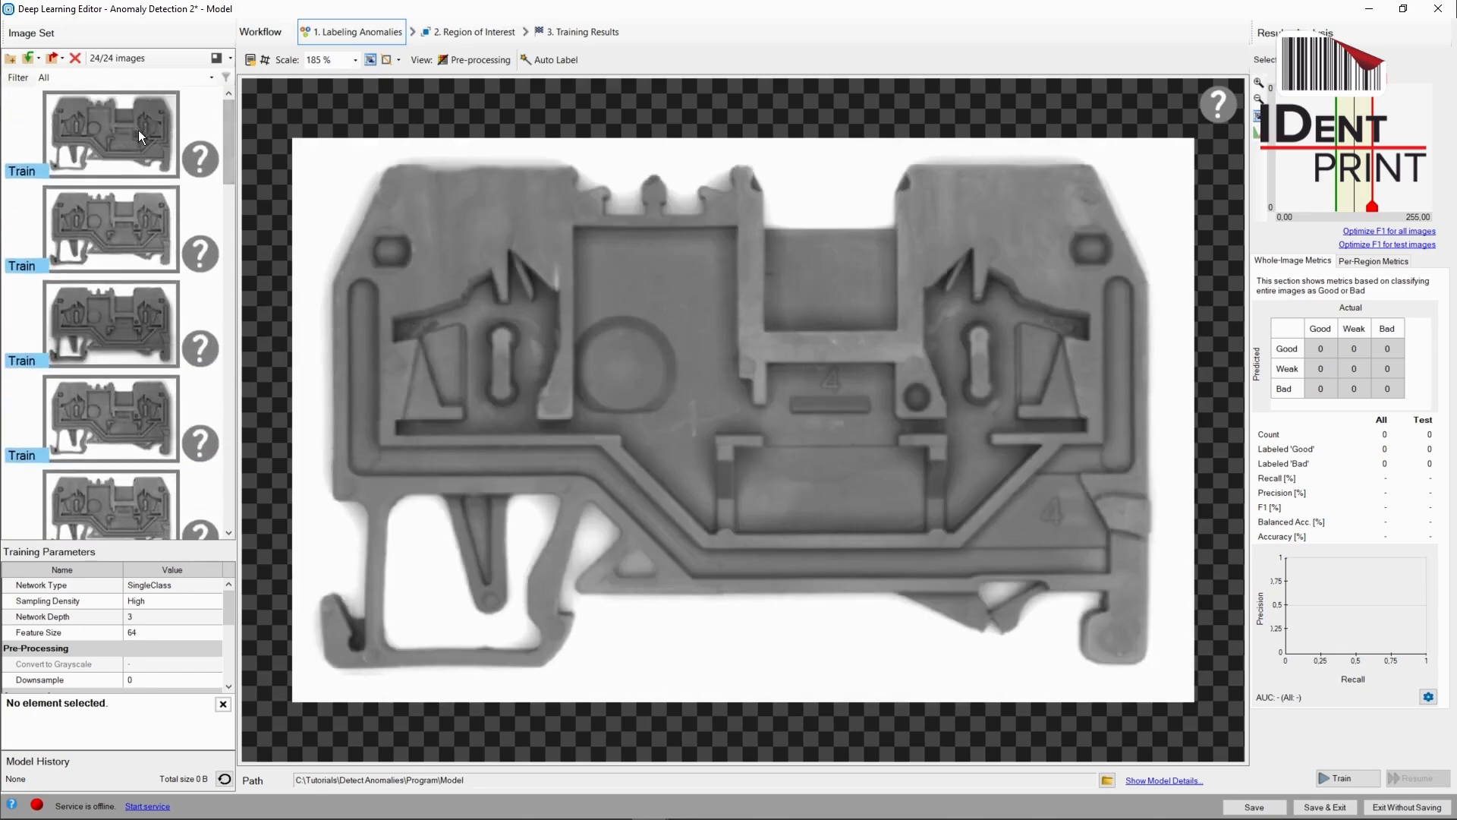
mouse_move(129, 134)
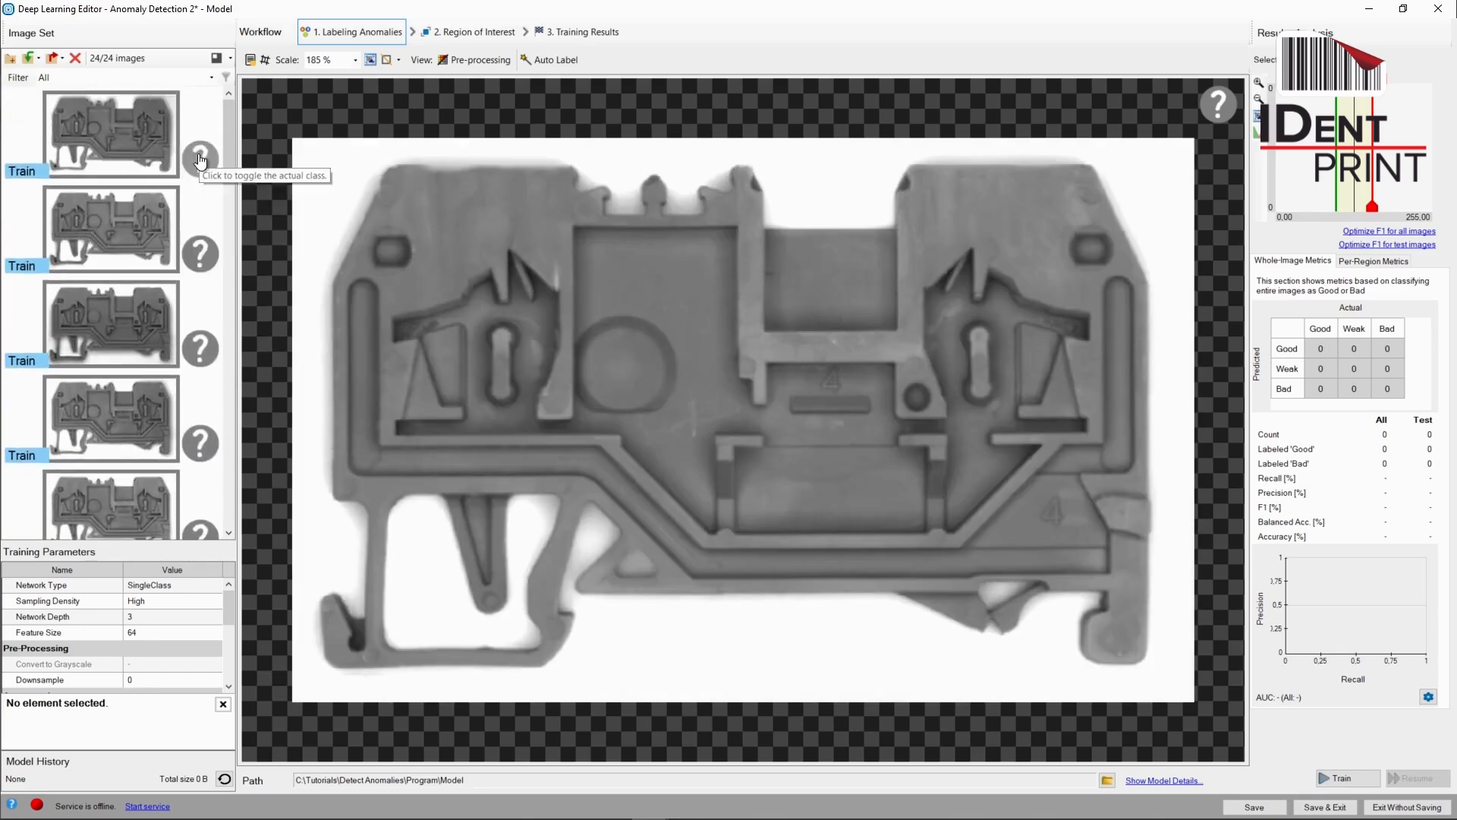
click(199, 159)
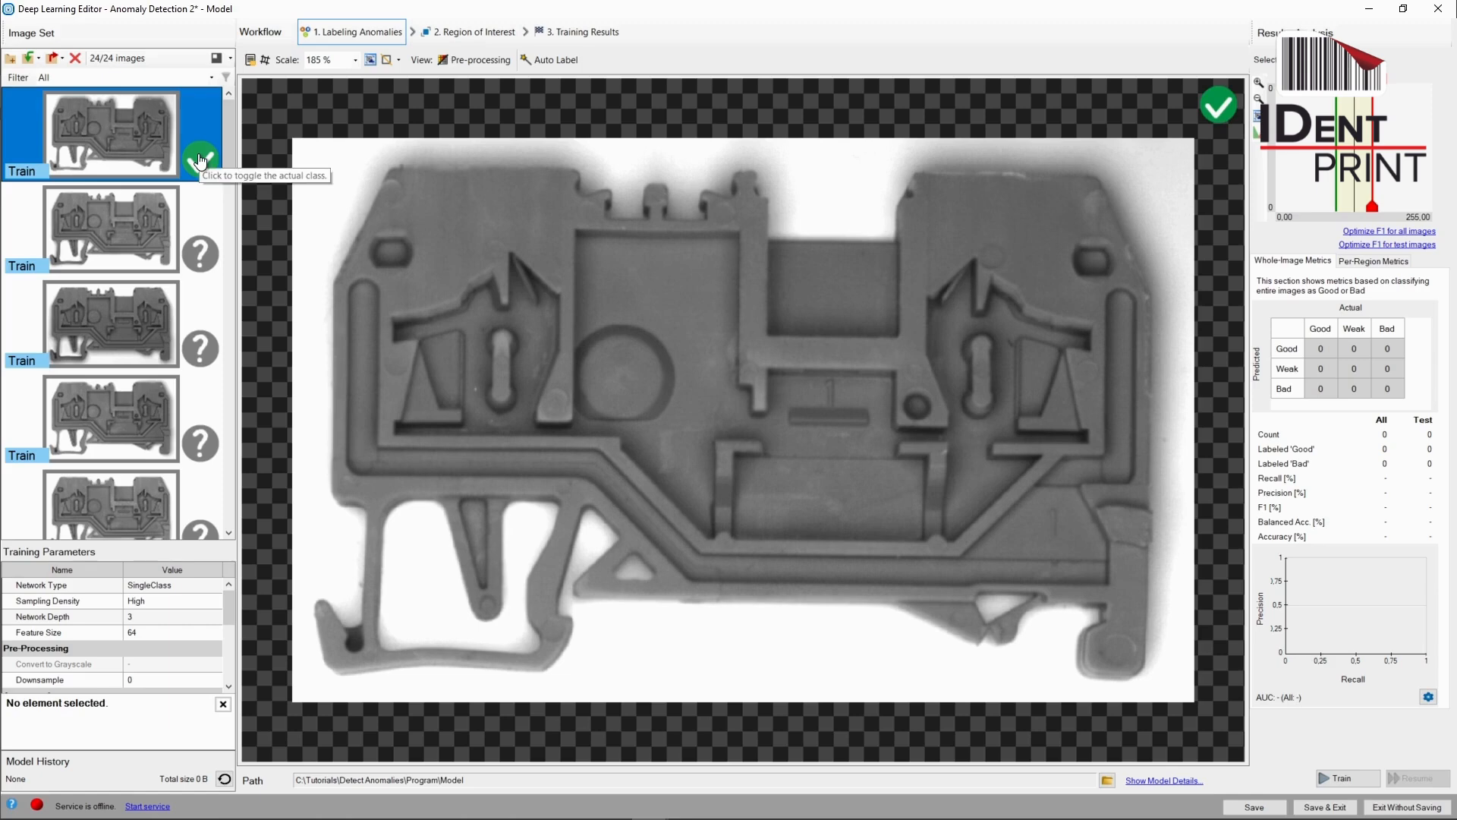
click(201, 159)
click(198, 161)
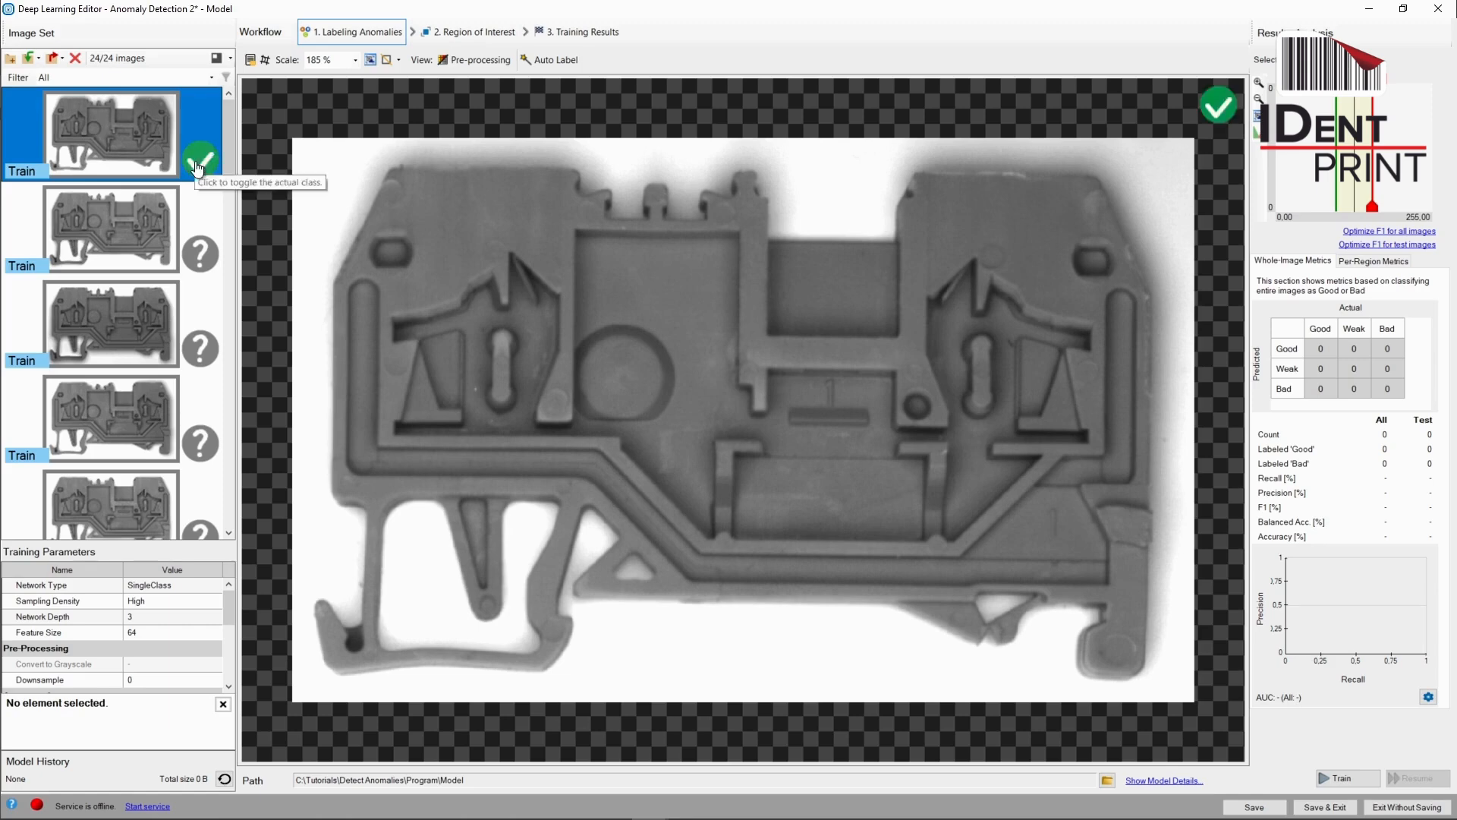
click(196, 254)
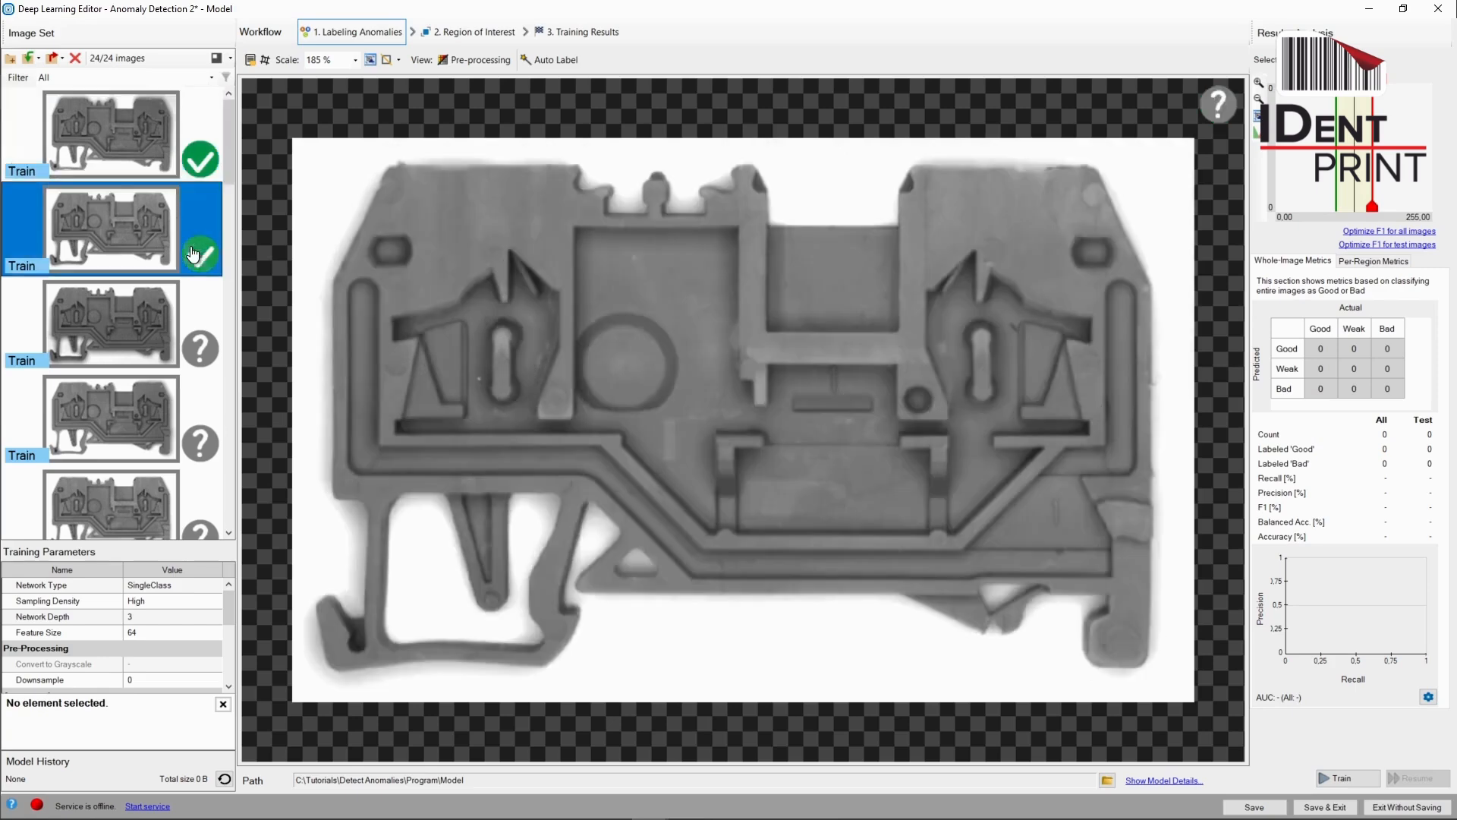
click(201, 351)
click(202, 444)
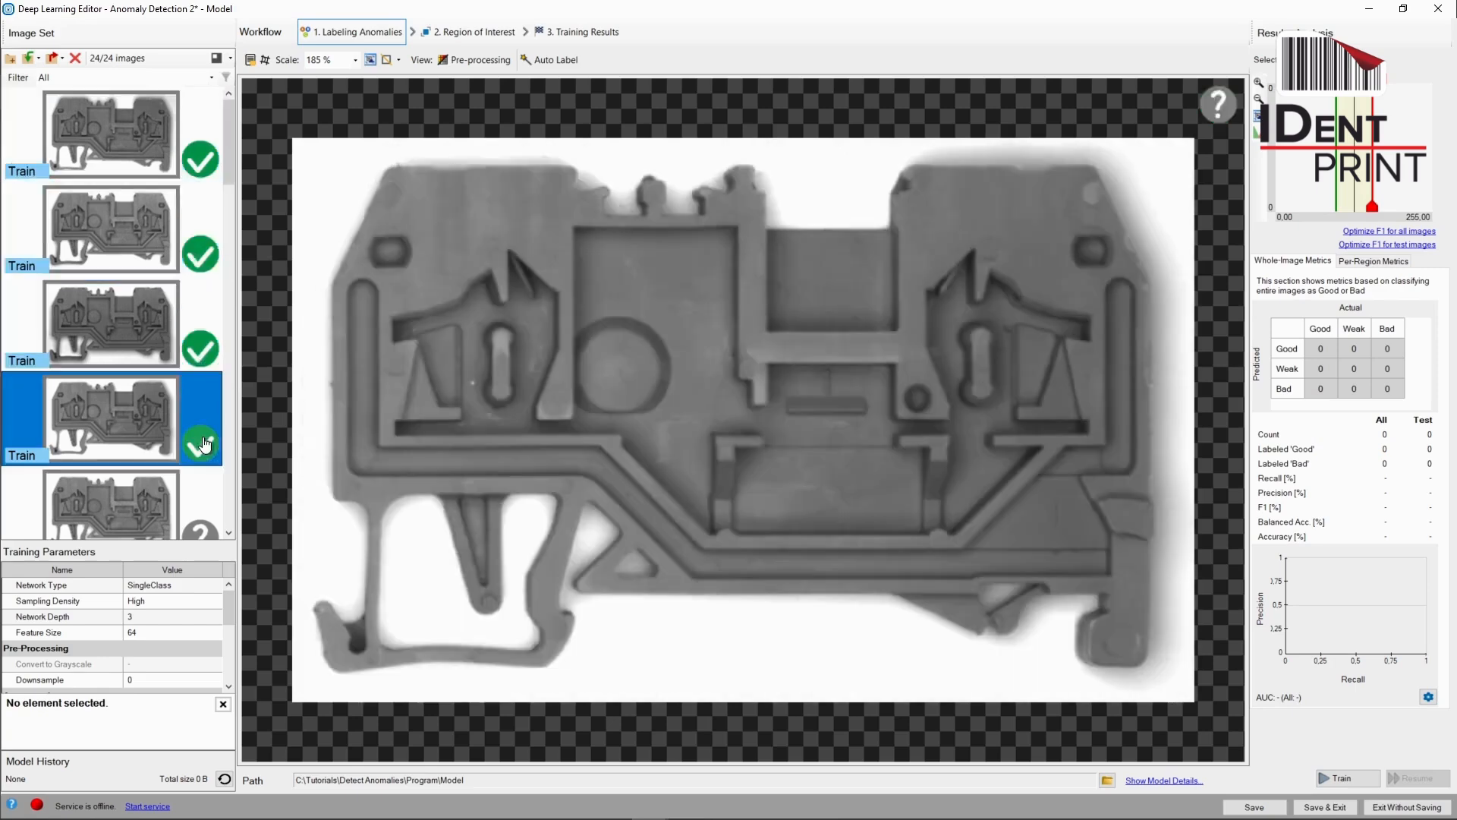
Select the whole image set and label all training images as Good at once.
click(143, 489)
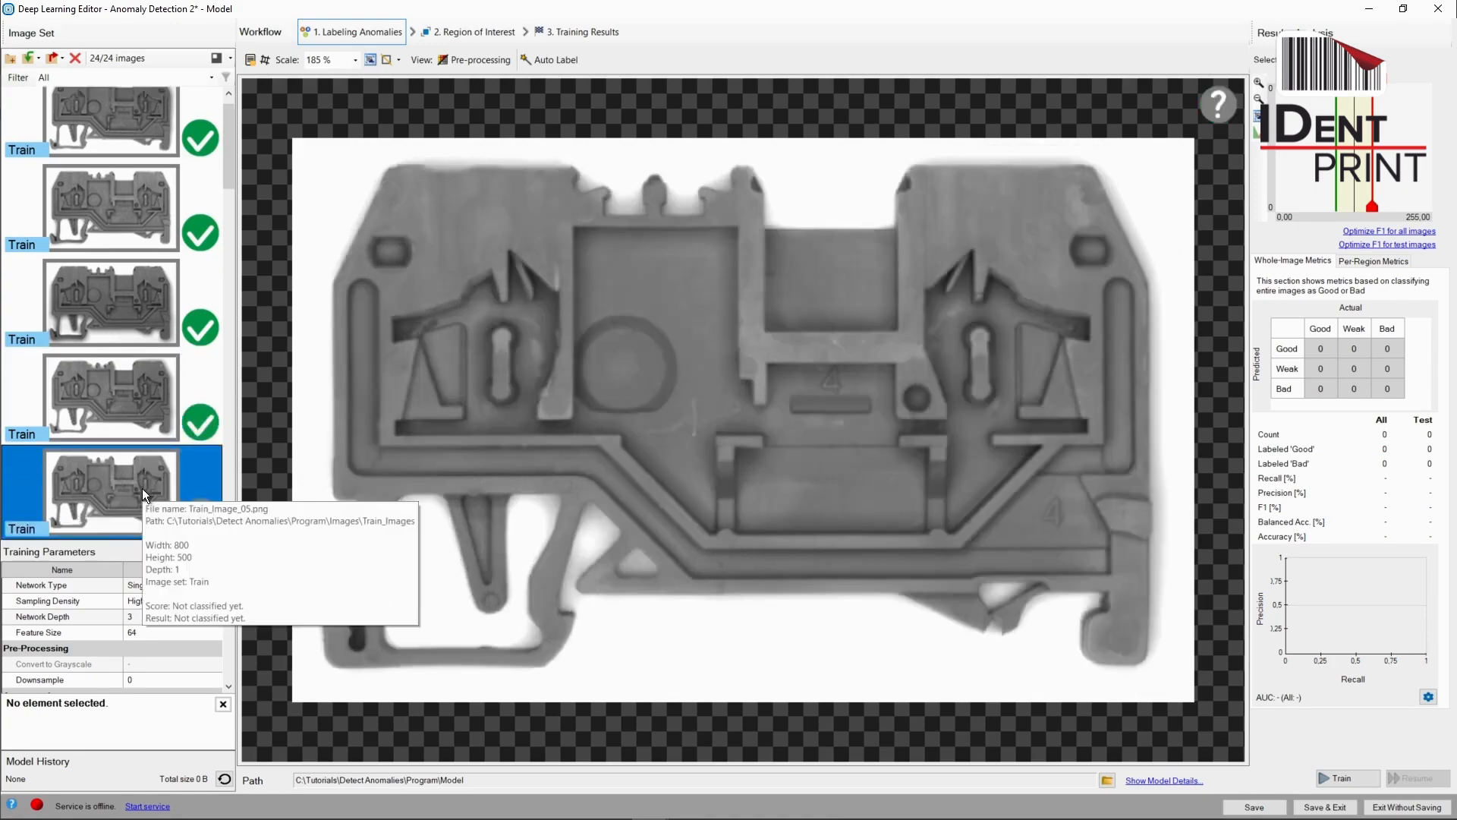
key(ctrl+a)
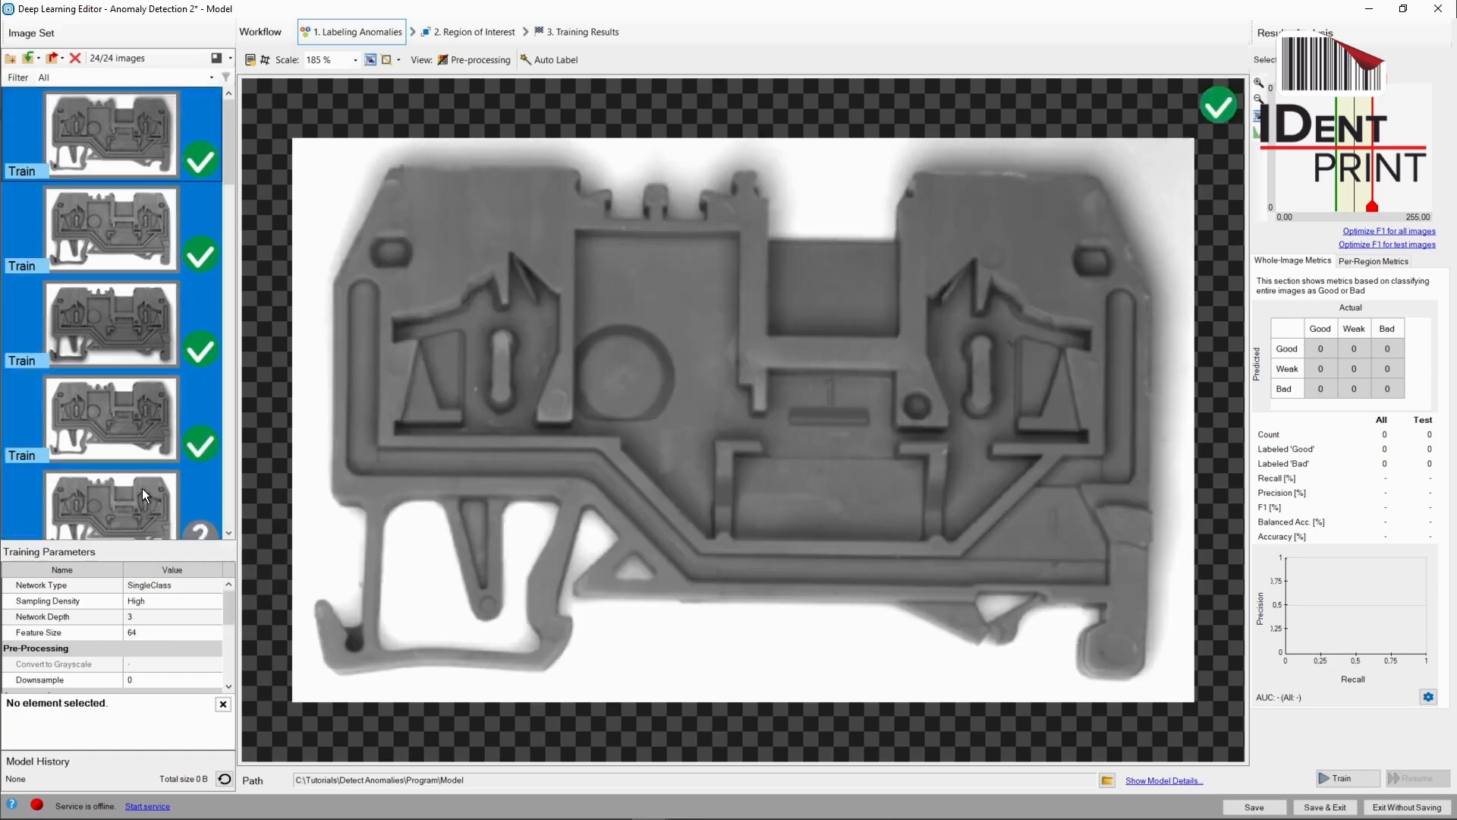
click(202, 534)
drag(235, 165, 238, 482)
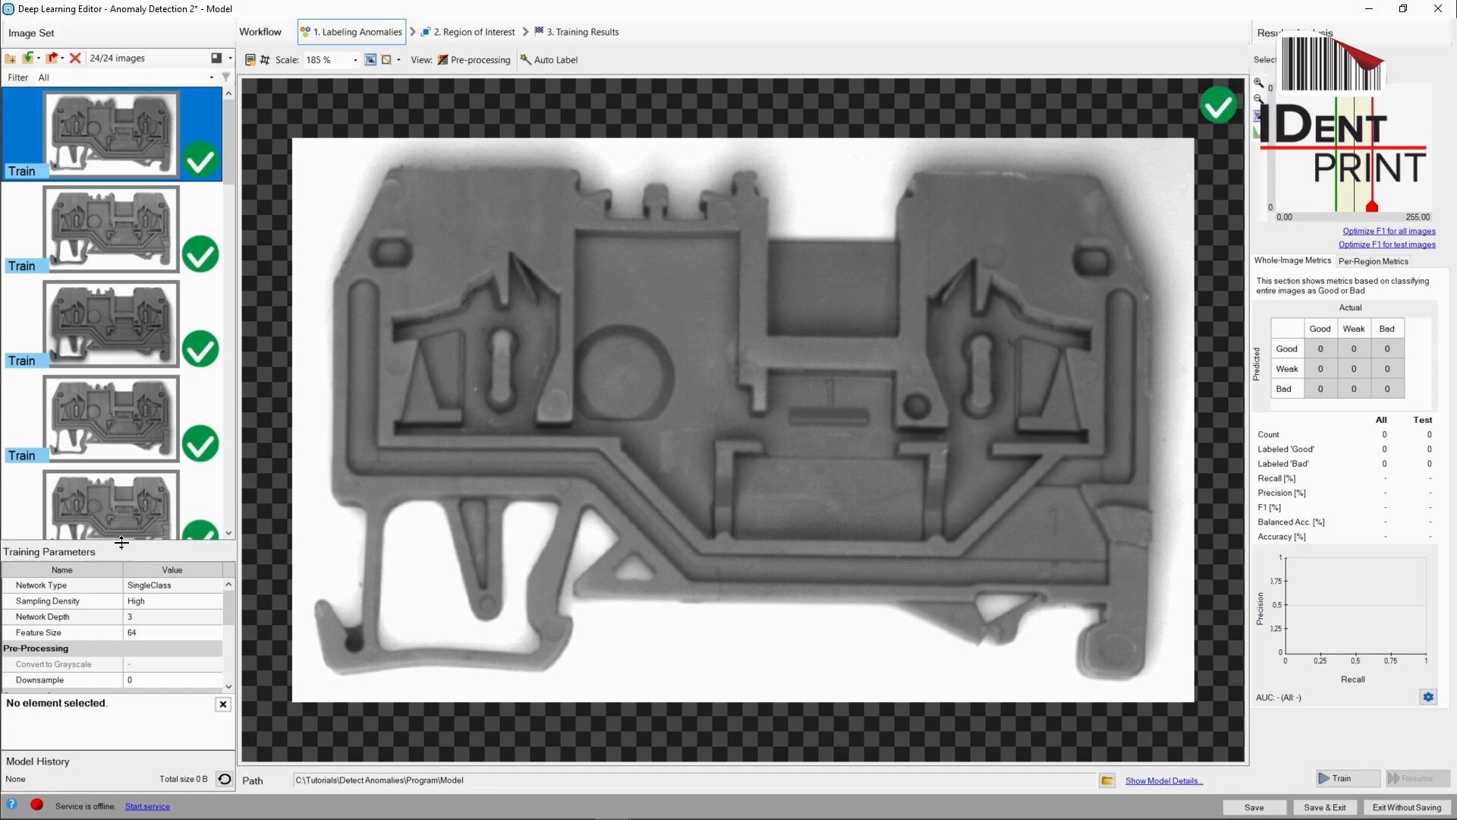
Enlarge the training parameters area and set Network Type to GoldenTemplate.
drag(122, 542, 133, 277)
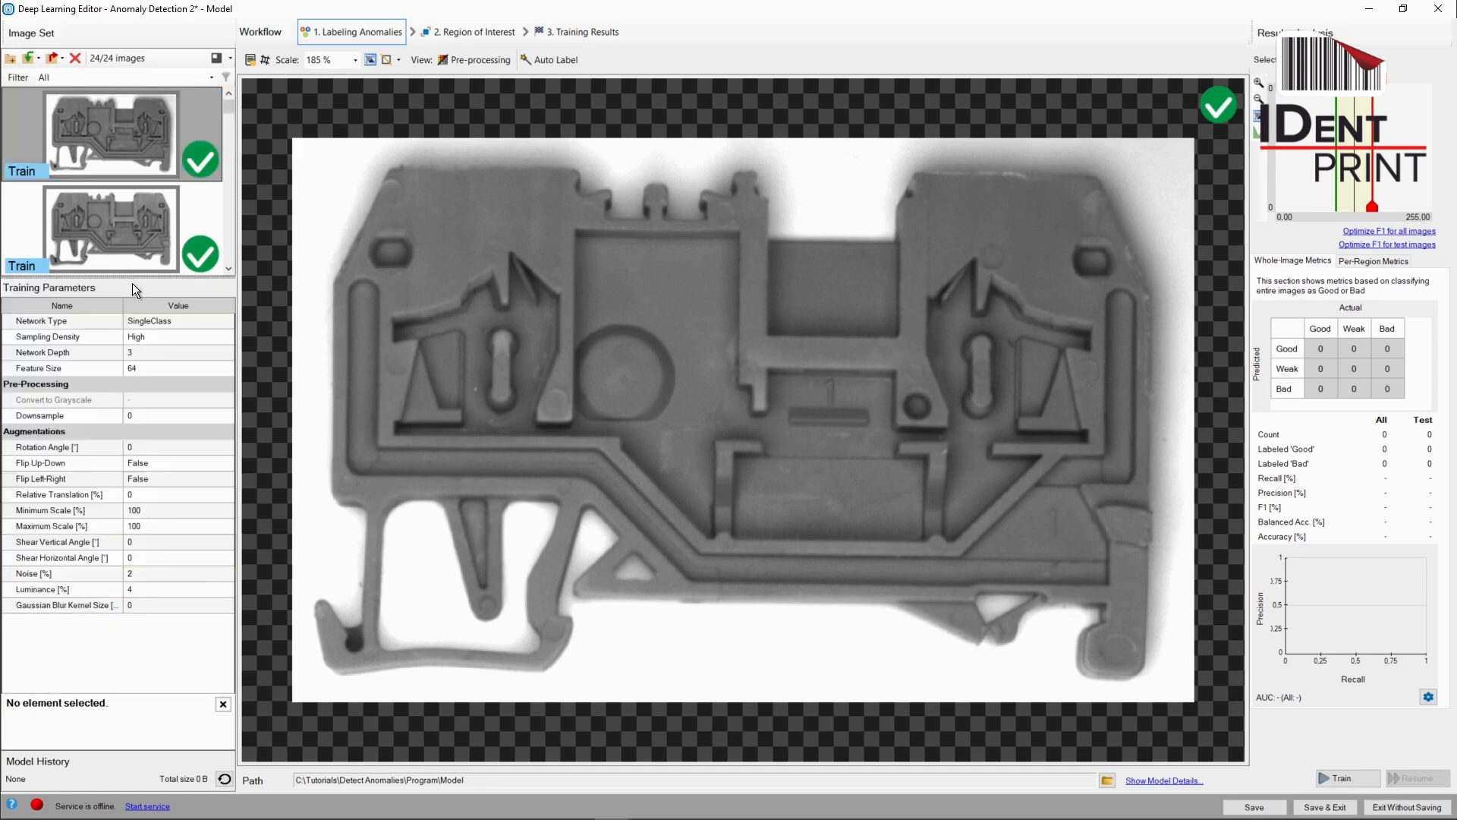
click(48, 318)
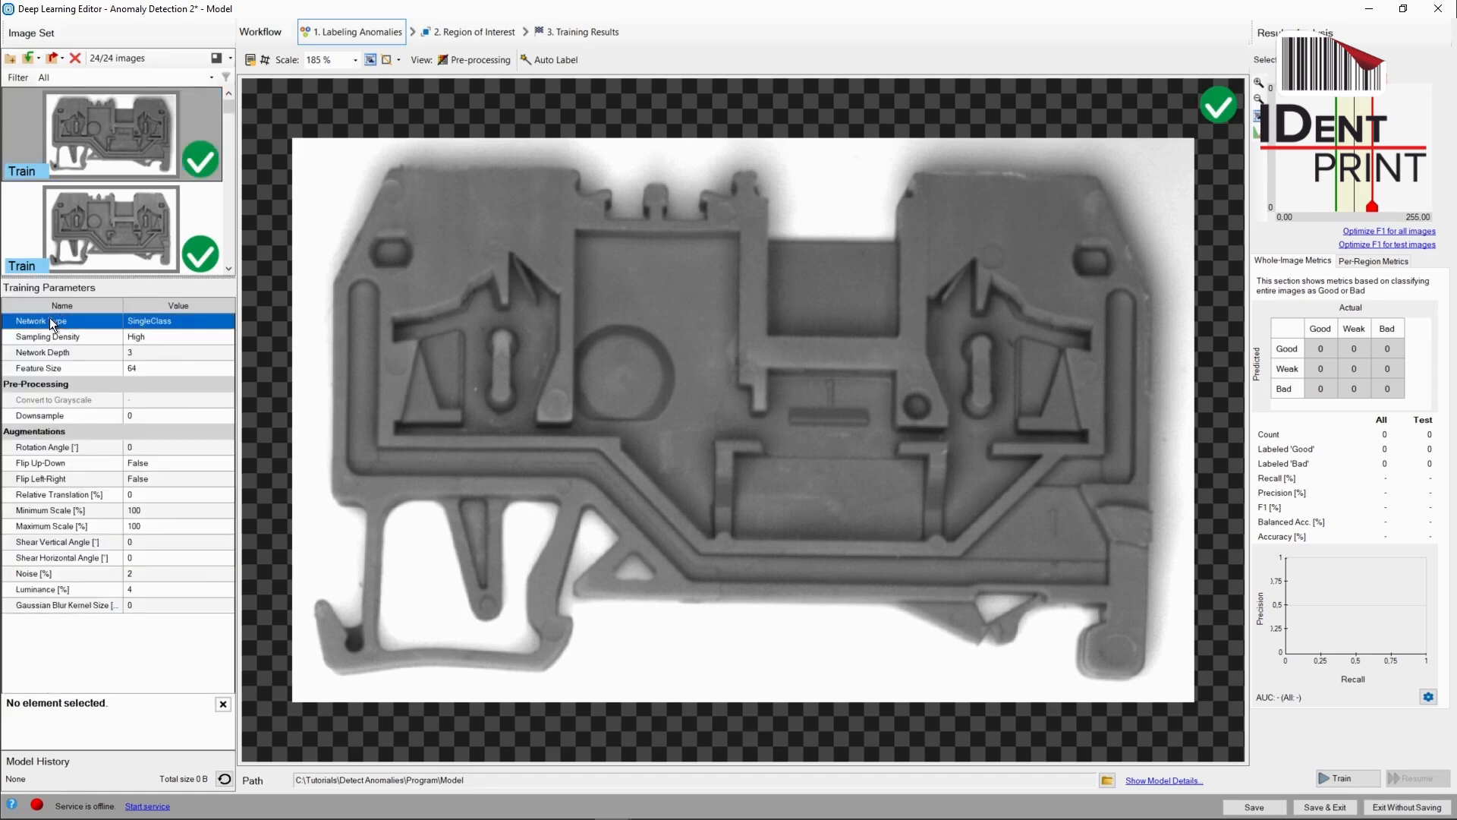
mouse_move(48, 317)
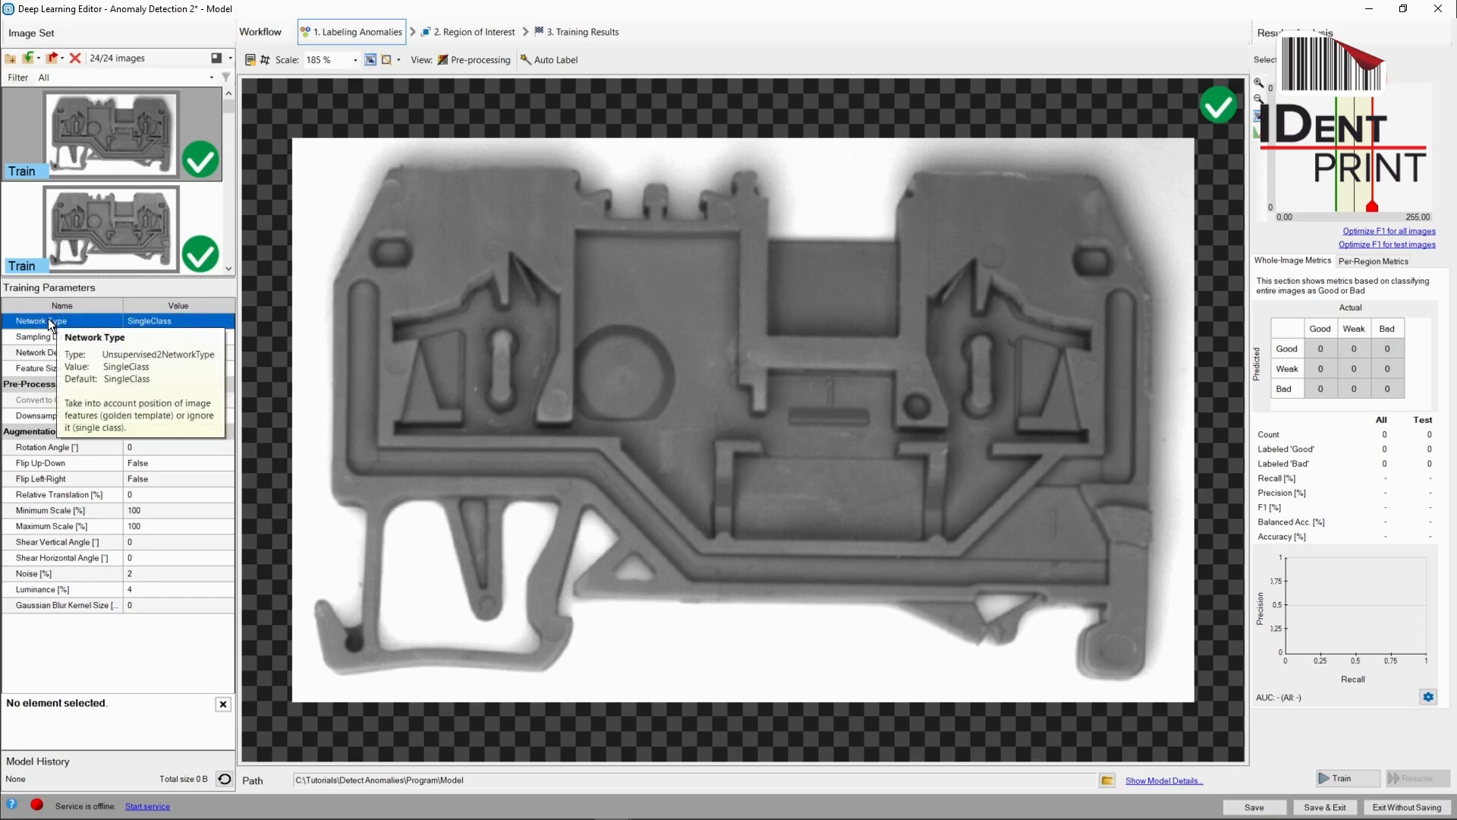
click(168, 325)
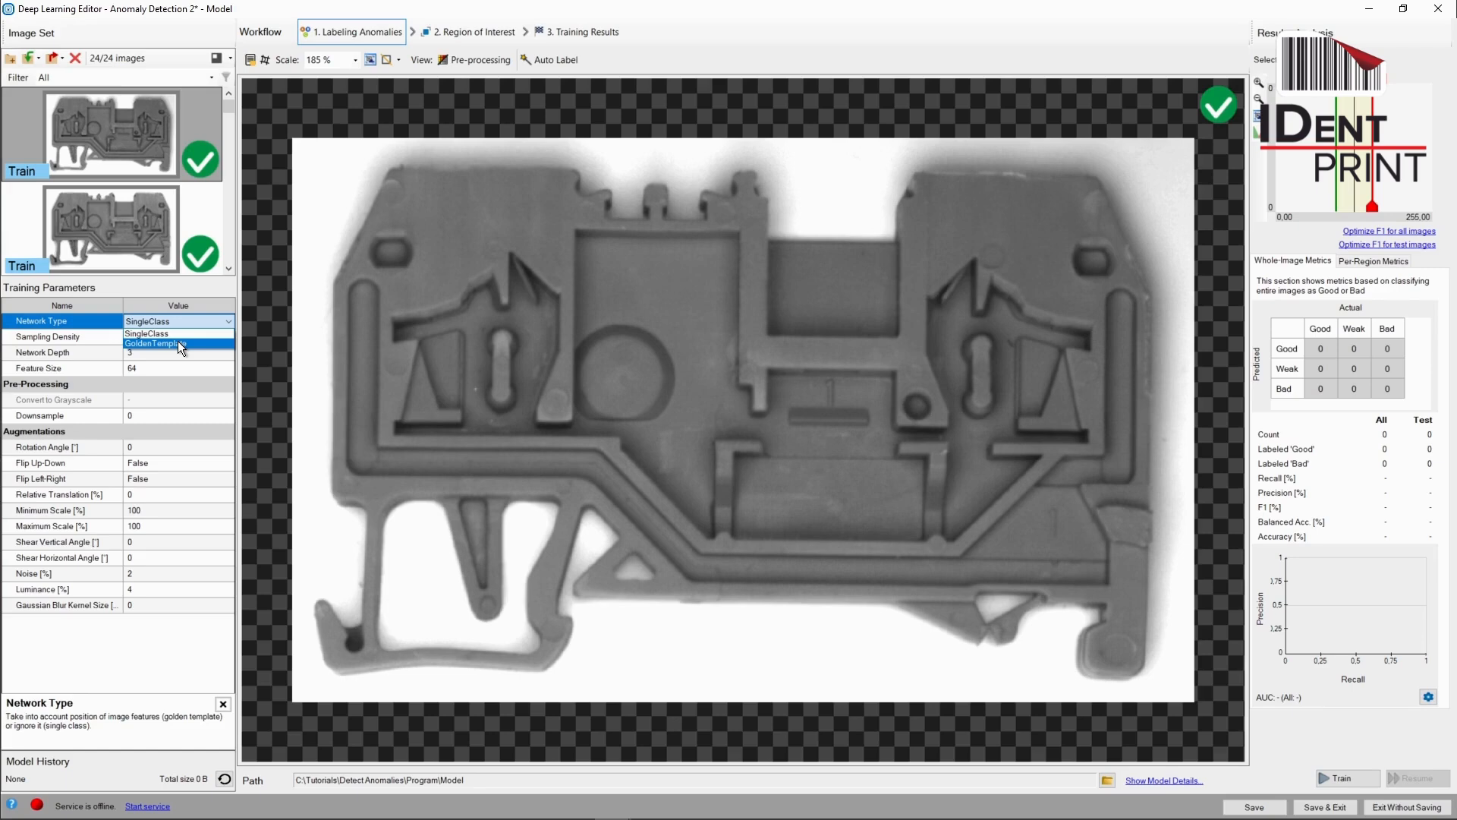
click(177, 343)
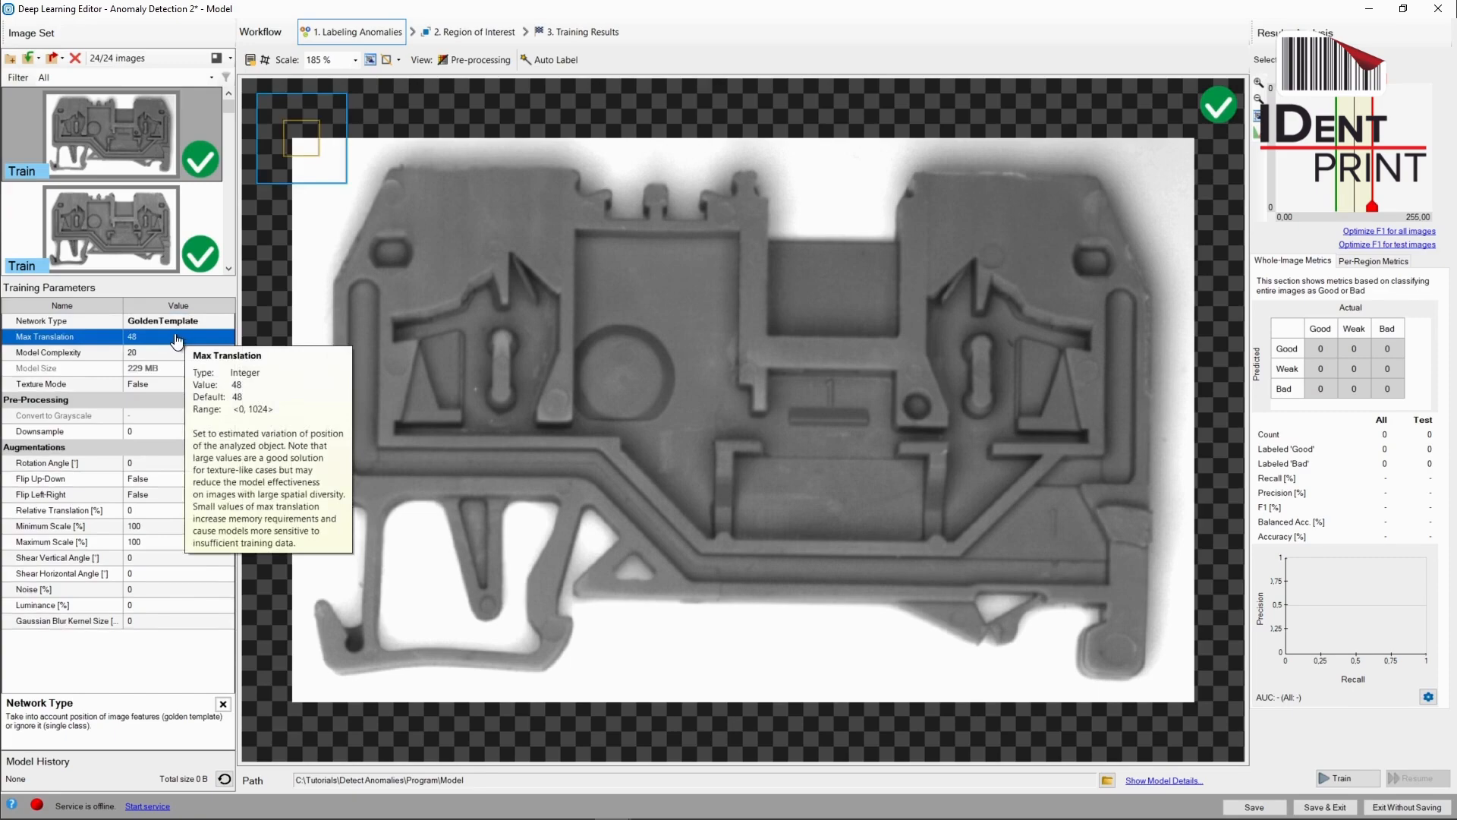
Set the Model Complexity training parameter to 15 and the pre-processing Downsample to 1.
click(171, 353)
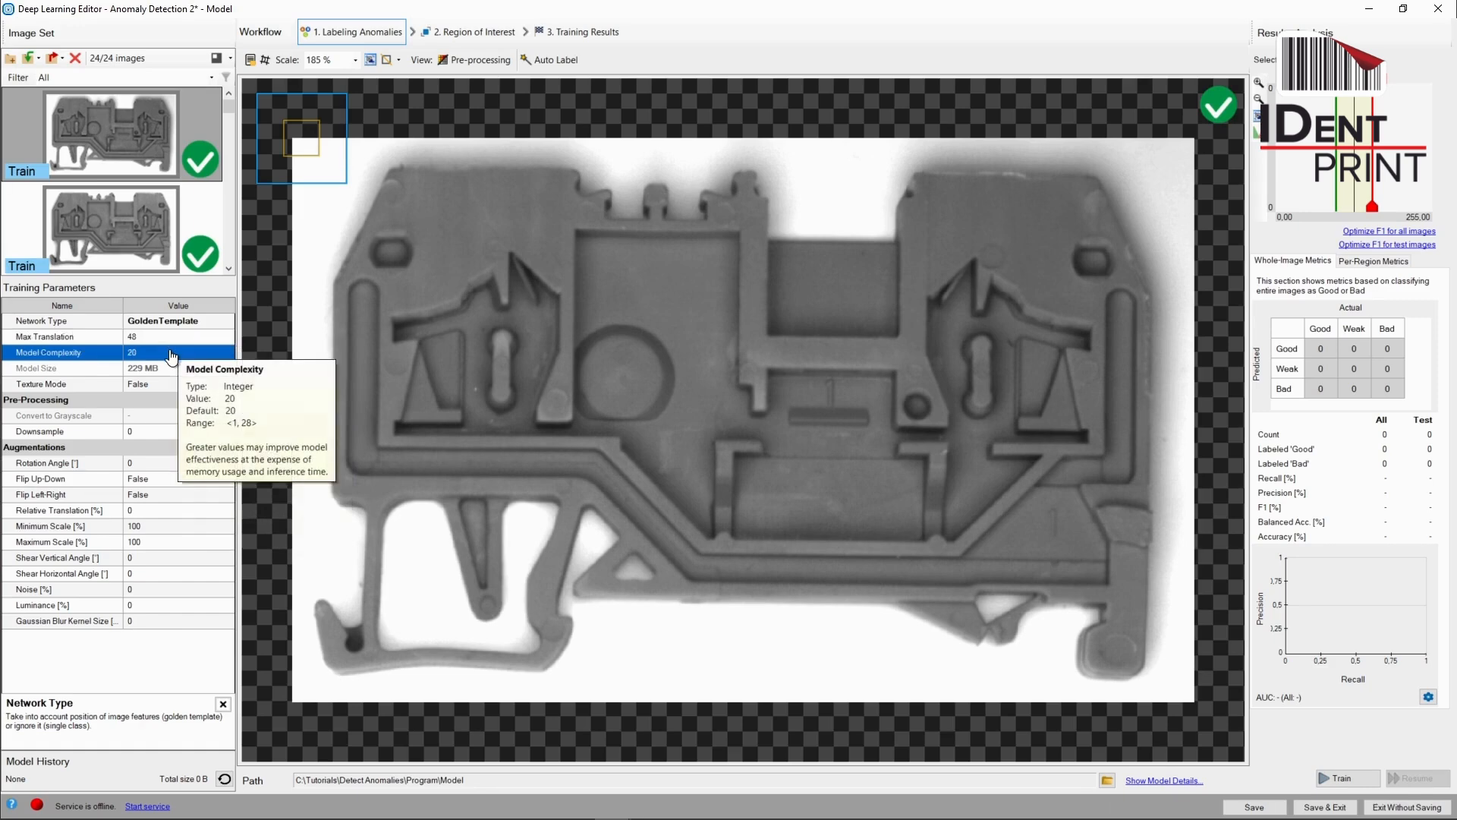
text(15)
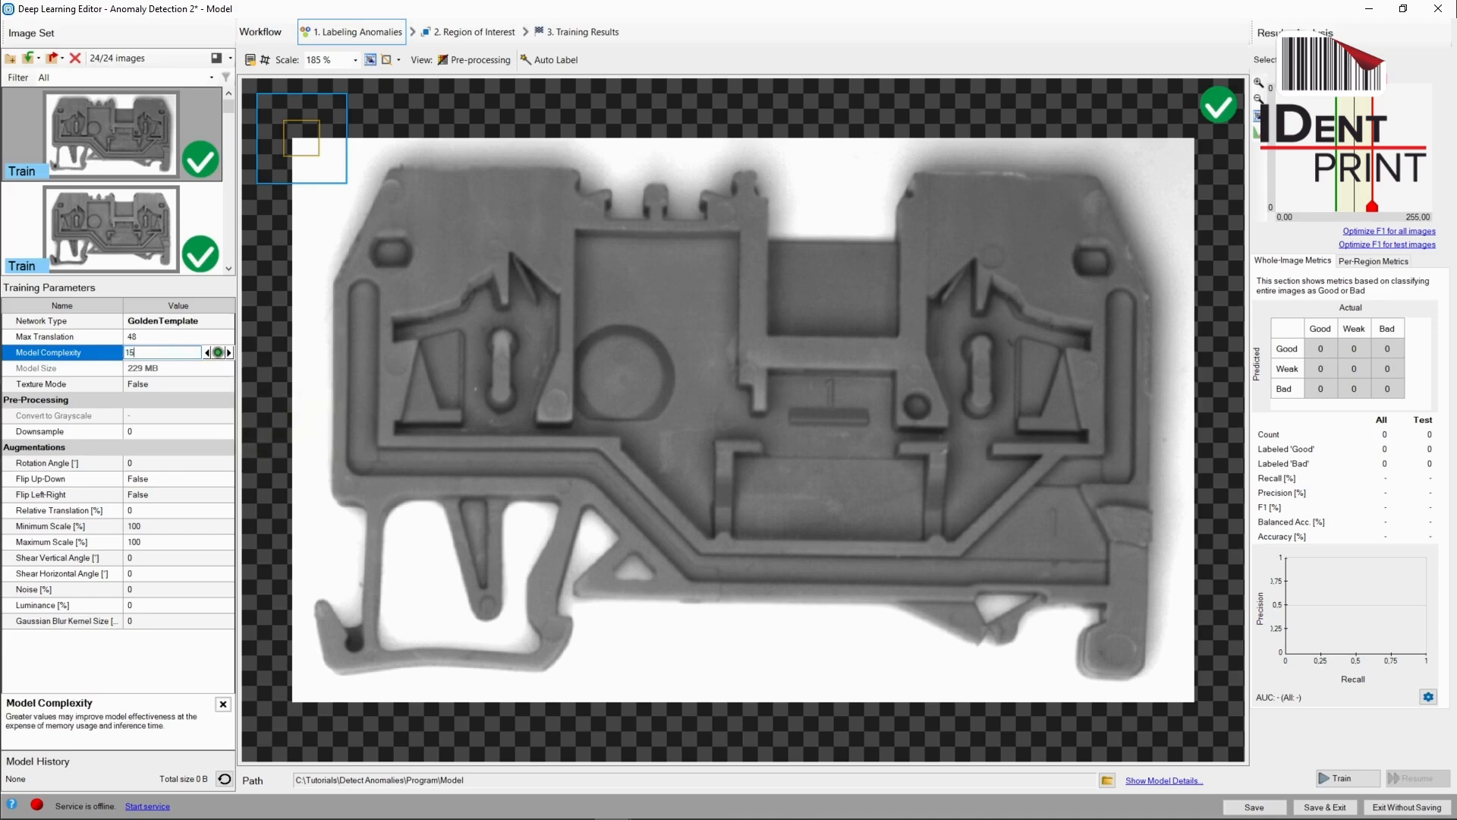
key(Return)
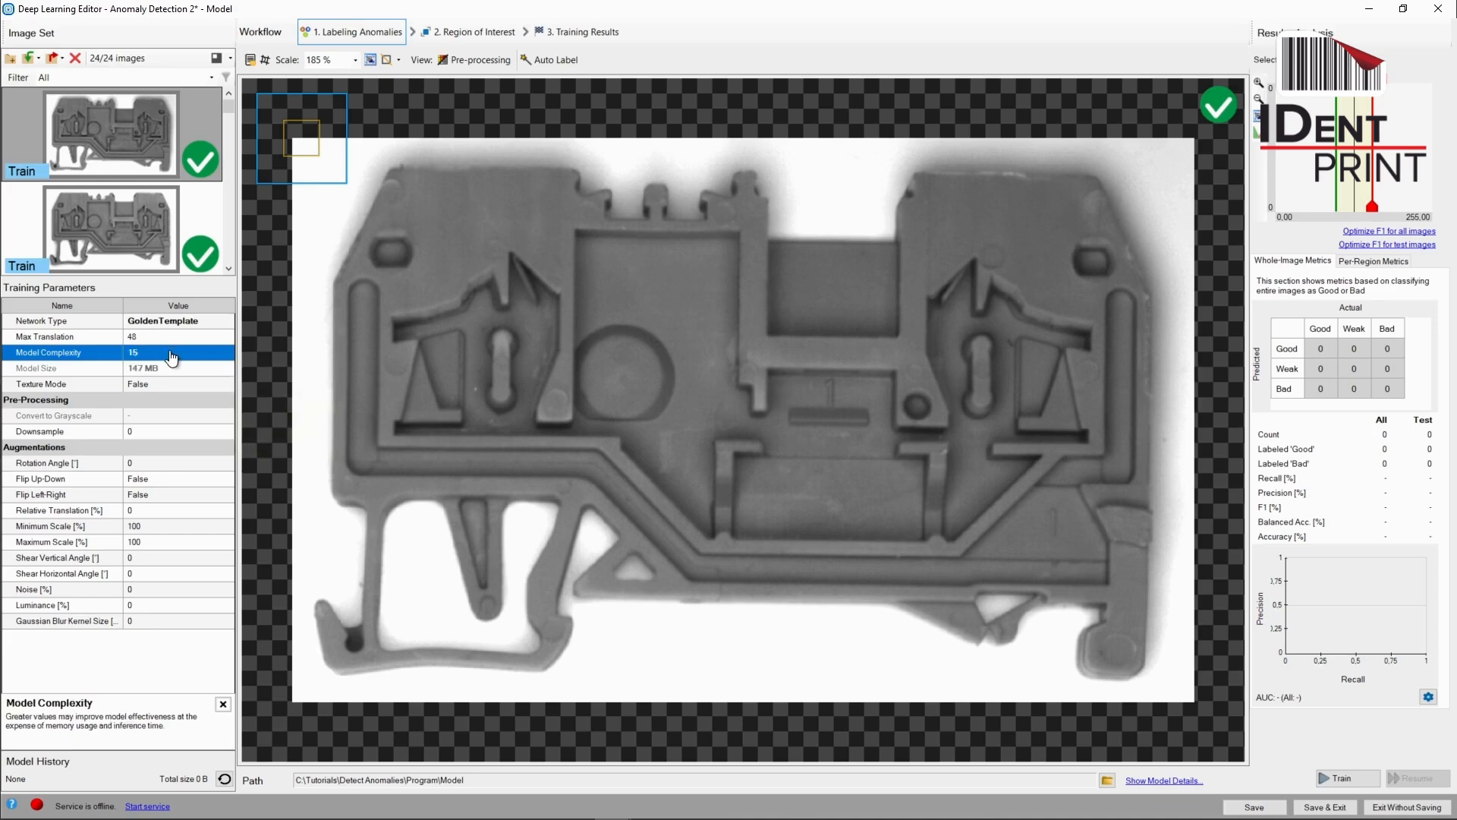
drag(172, 358, 171, 369)
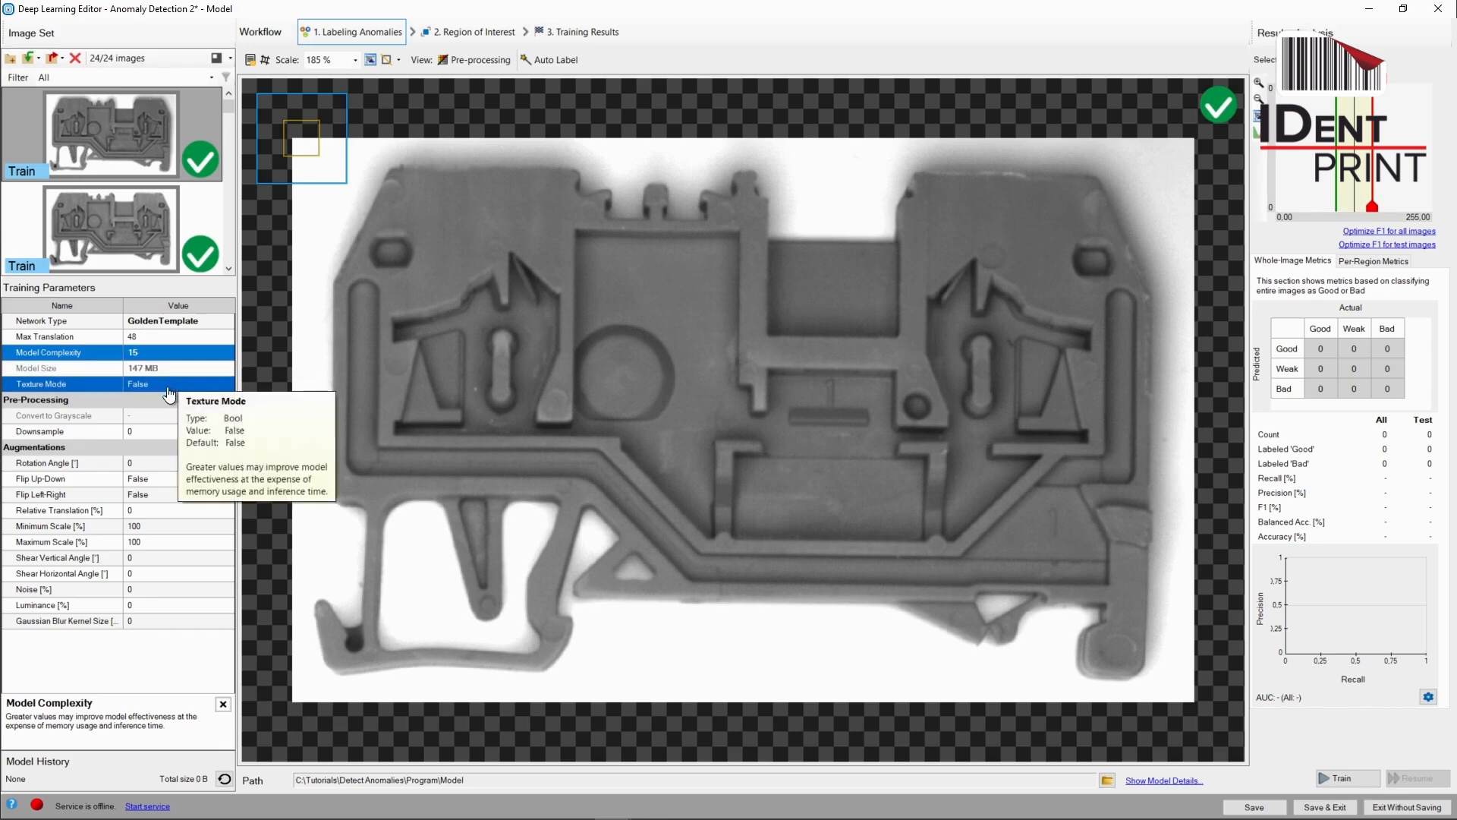
click(169, 434)
text(1)
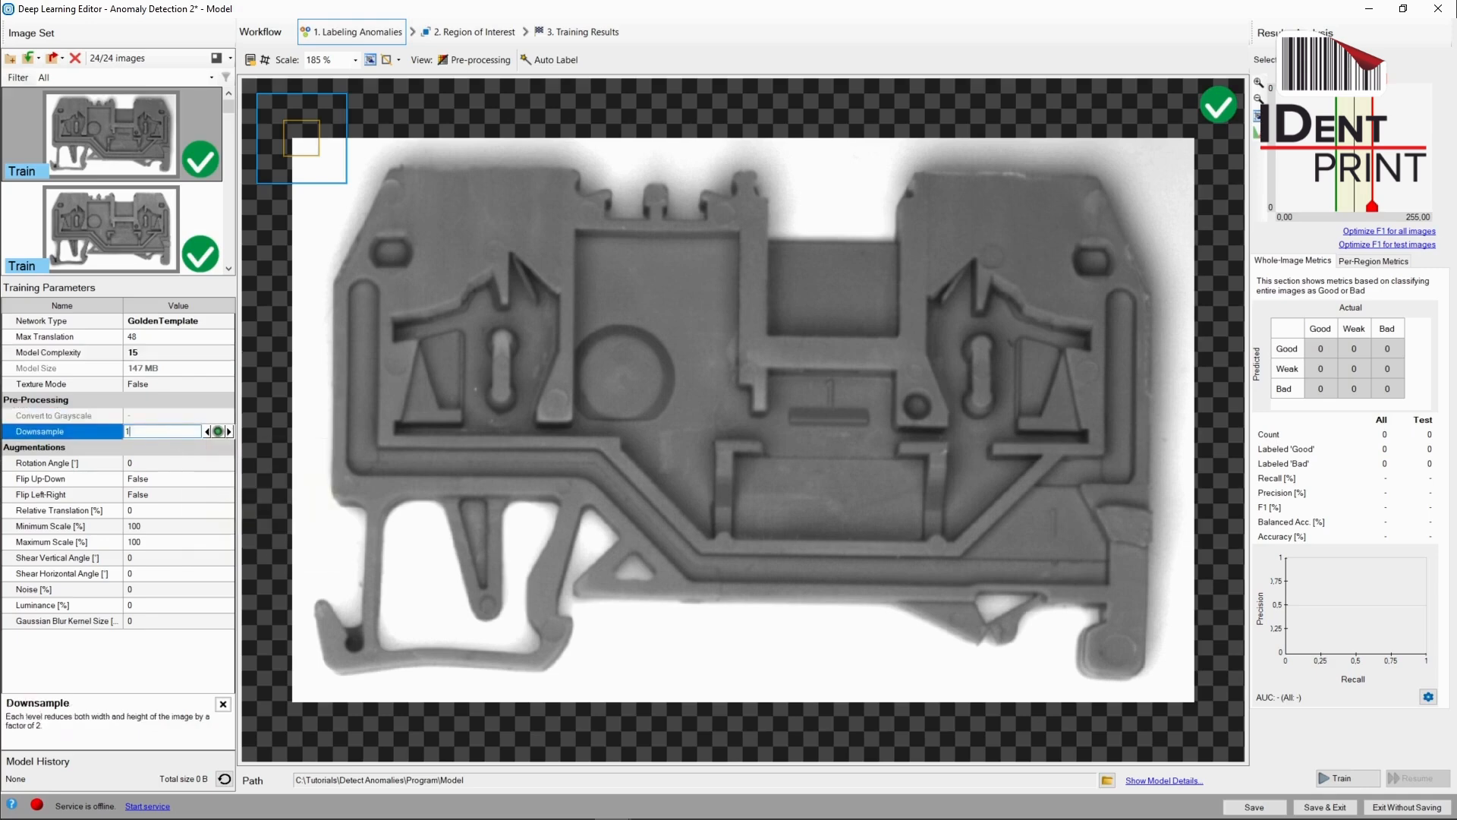
key(Return)
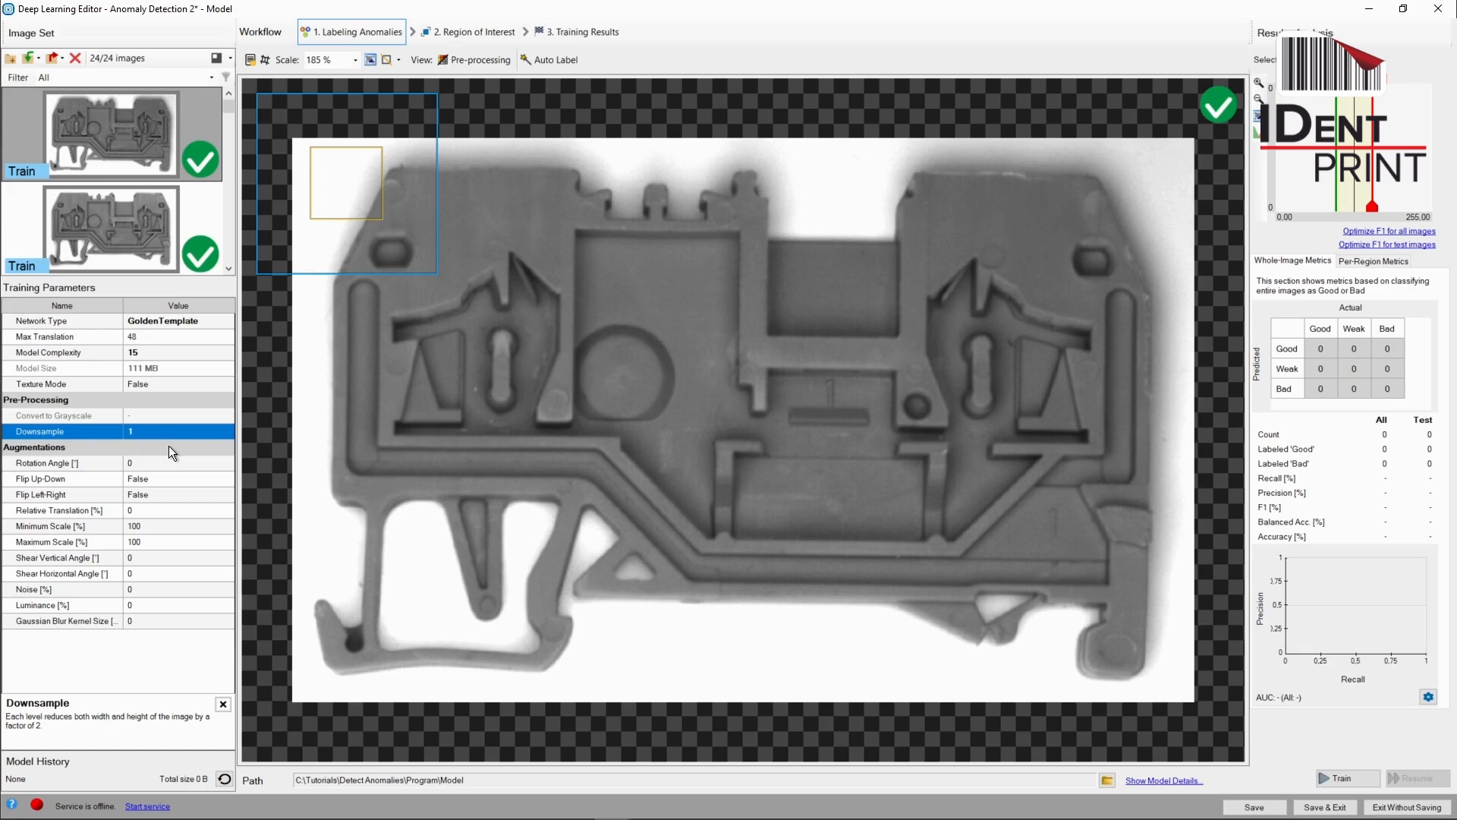
Set the Relative Translation augmentation to 2 %.
click(167, 460)
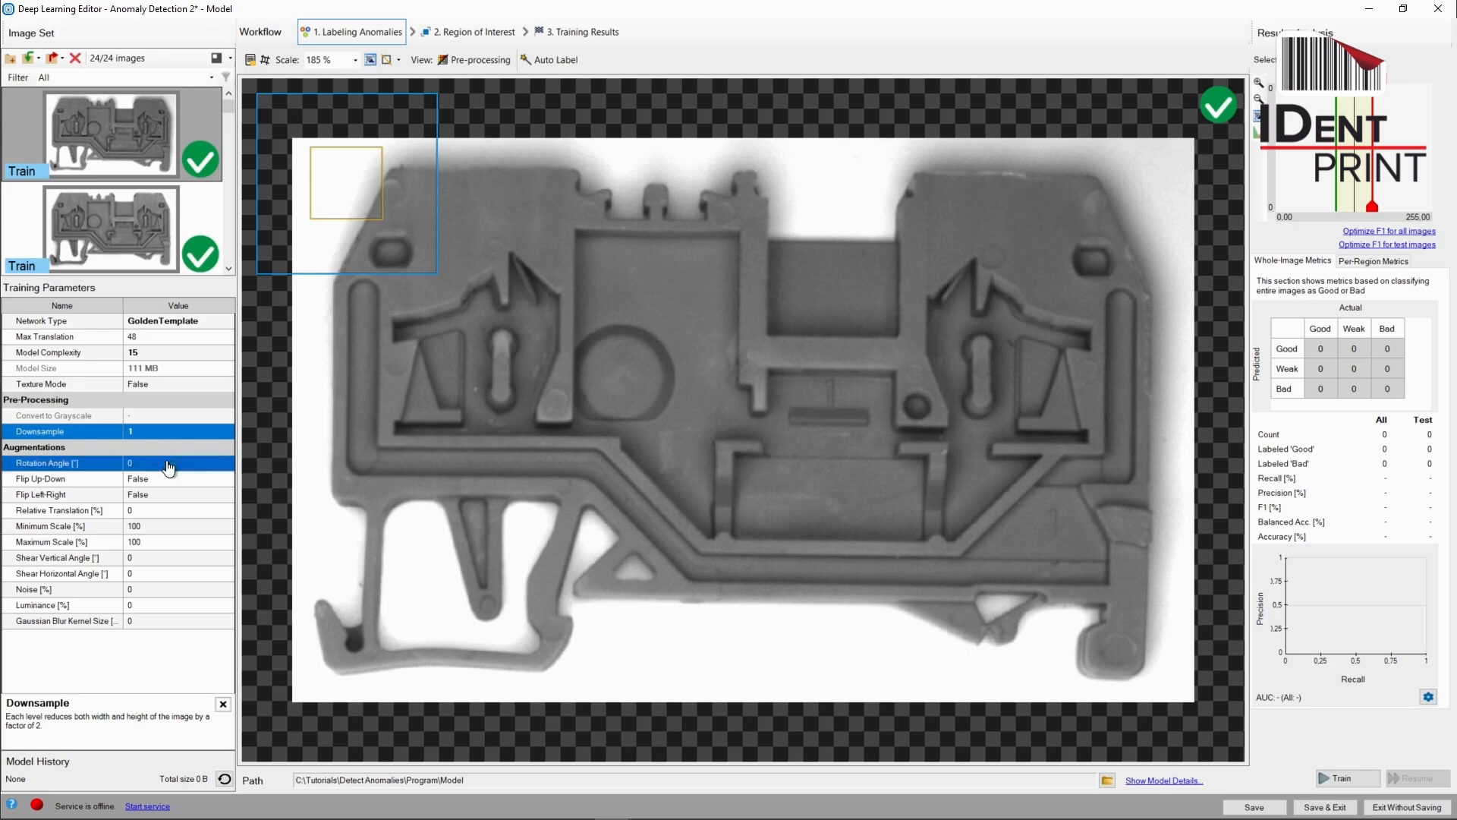
click(168, 478)
click(169, 494)
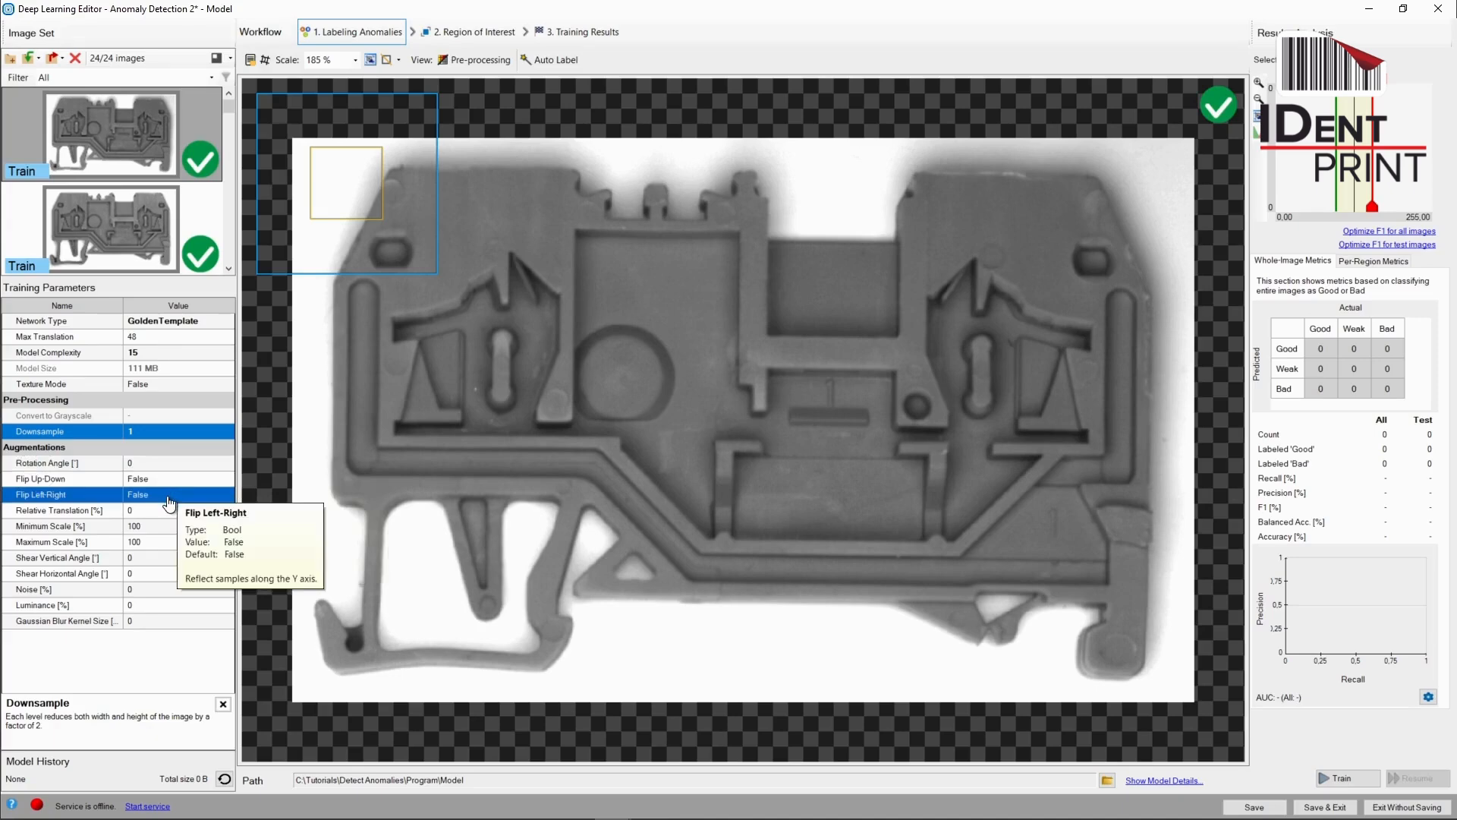
click(168, 509)
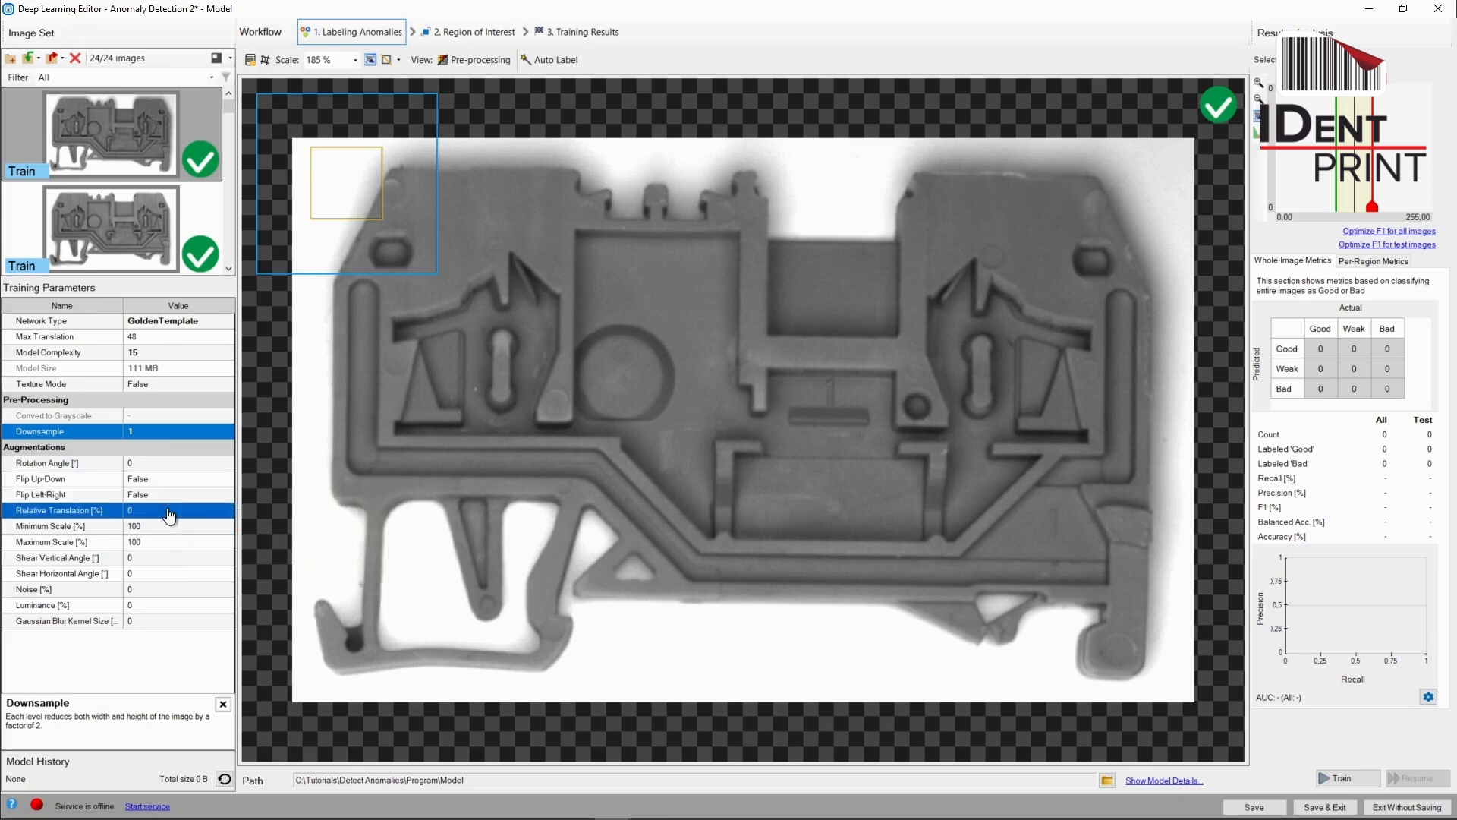
click(169, 509)
text(2)
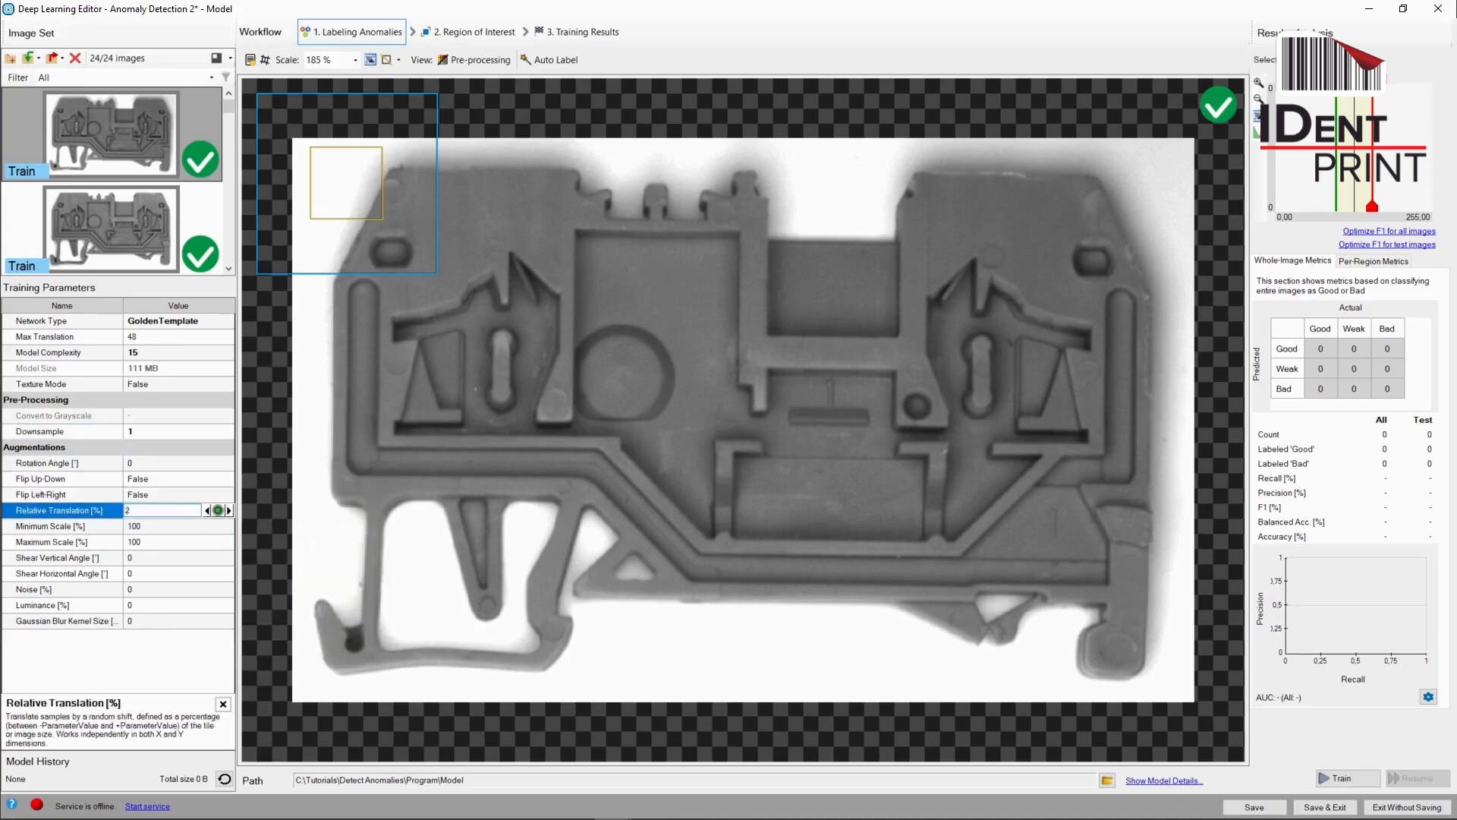
key(Return)
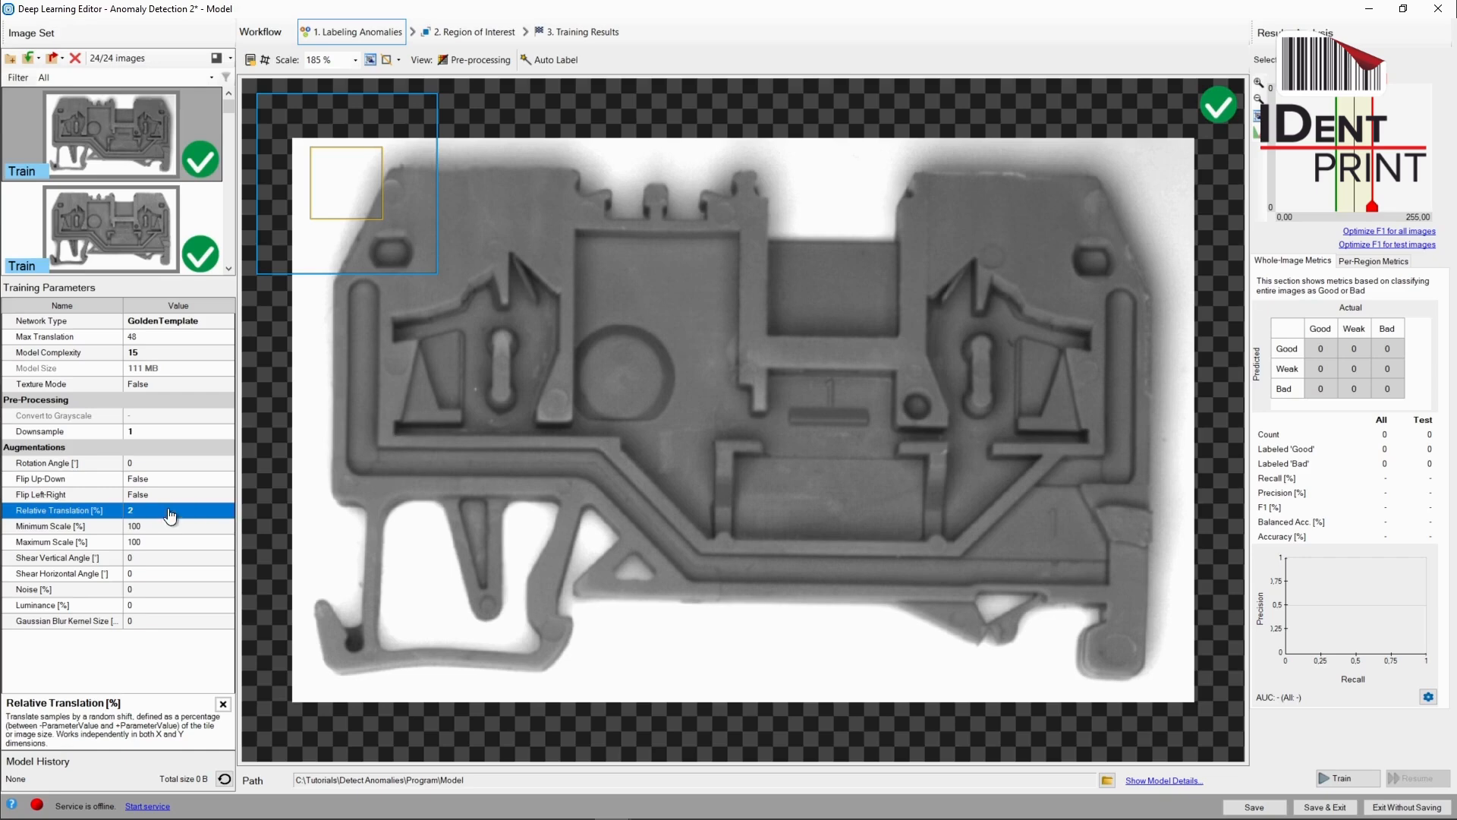
Set the augmentation scale range to a Minimum Scale of 98 % and a Maximum Scale of 102 %.
click(171, 525)
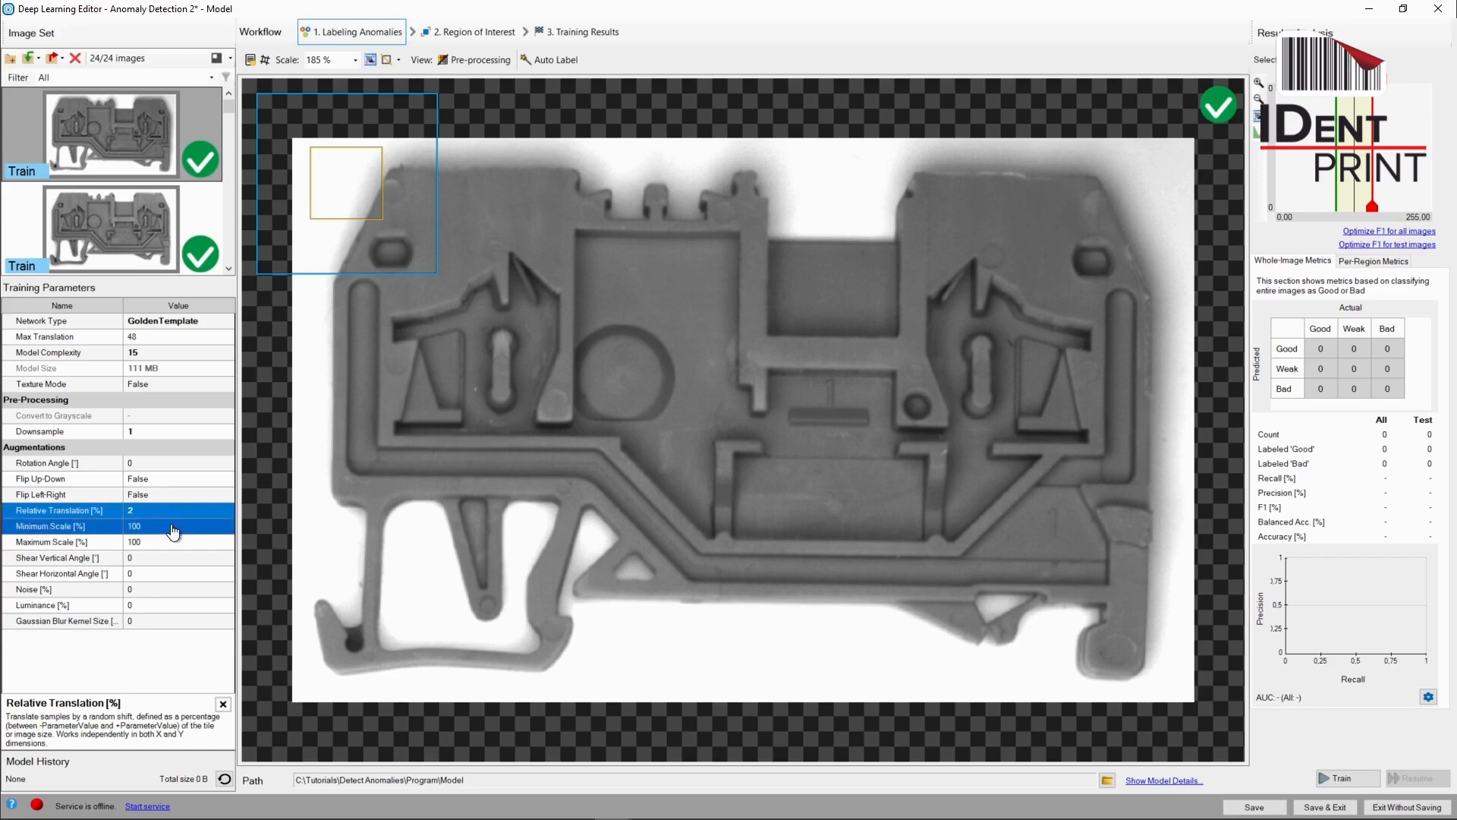
click(172, 525)
text(98)
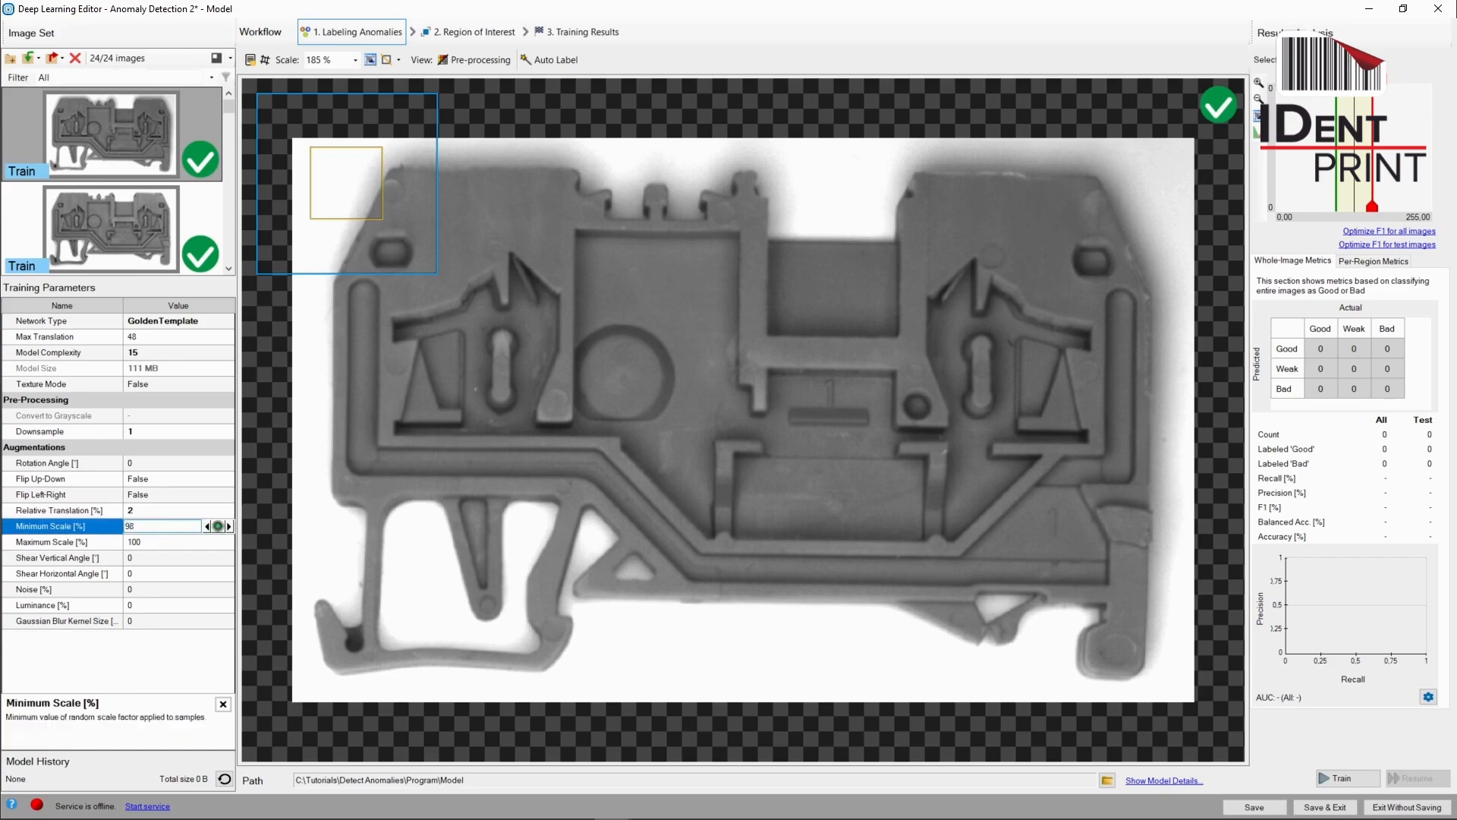
click(169, 542)
text(1)
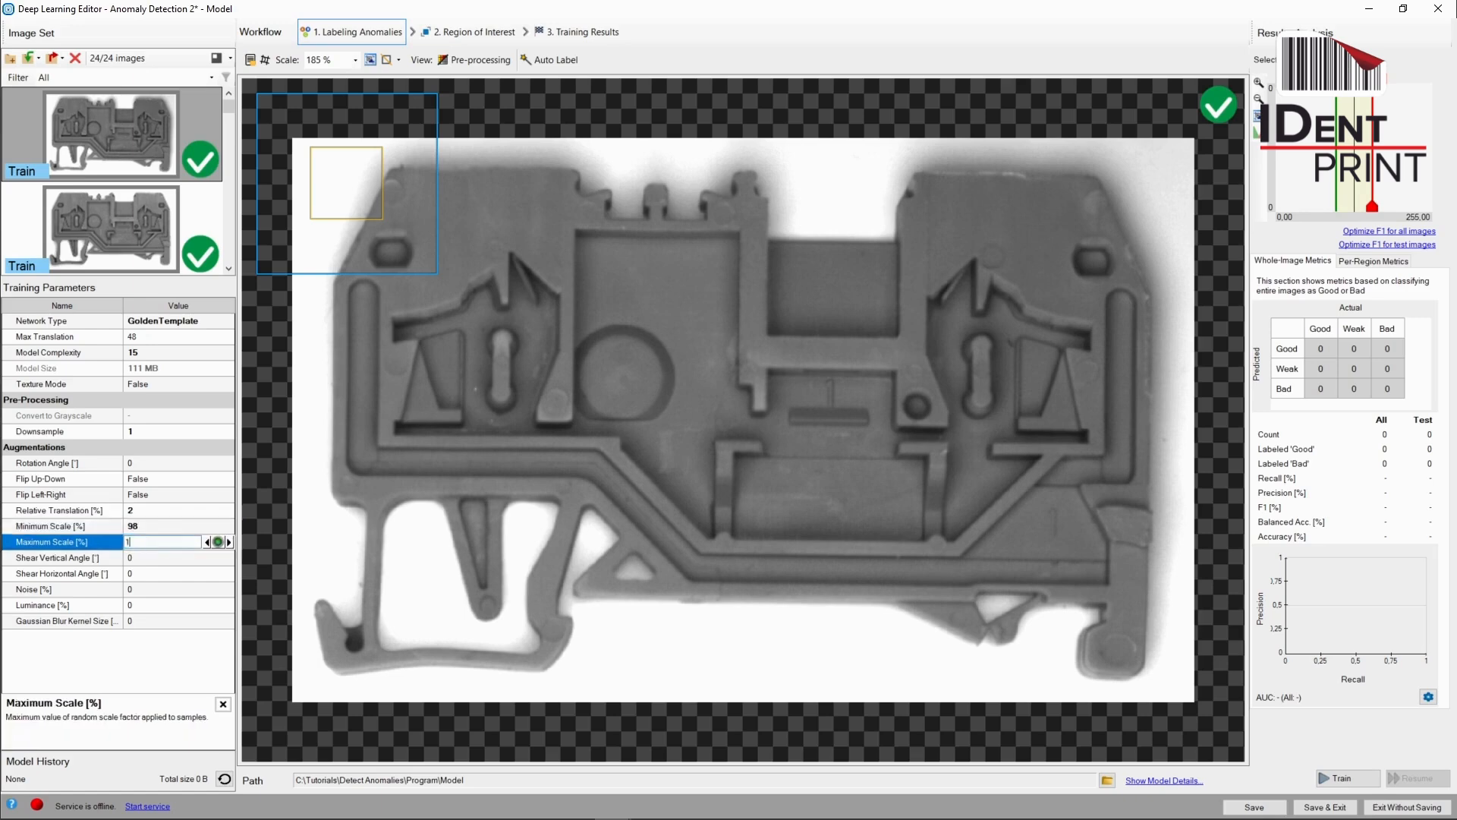
text(02)
key(Return)
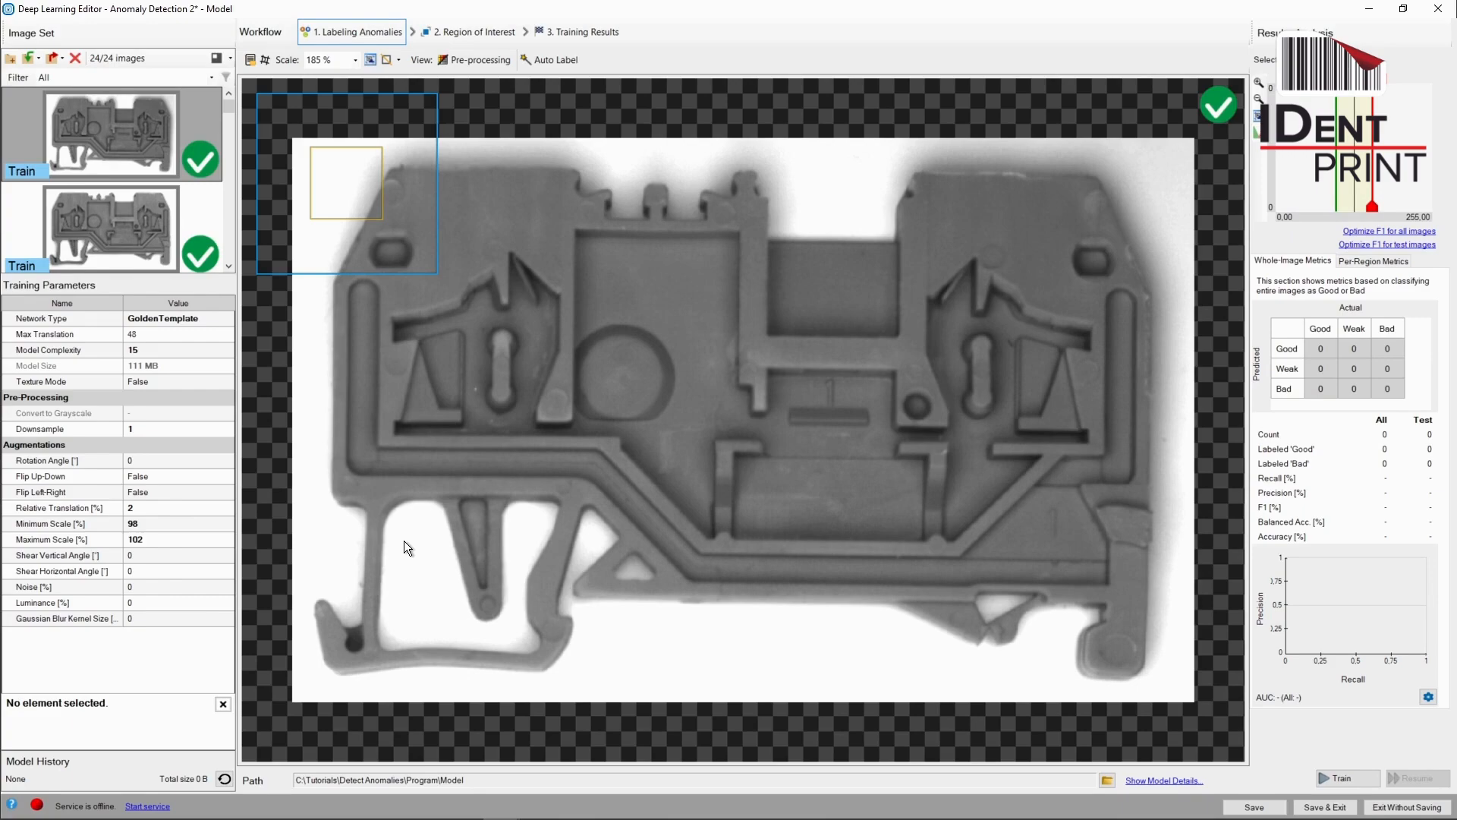
Start the deep learning service and train the model with the configured parameters.
click(148, 805)
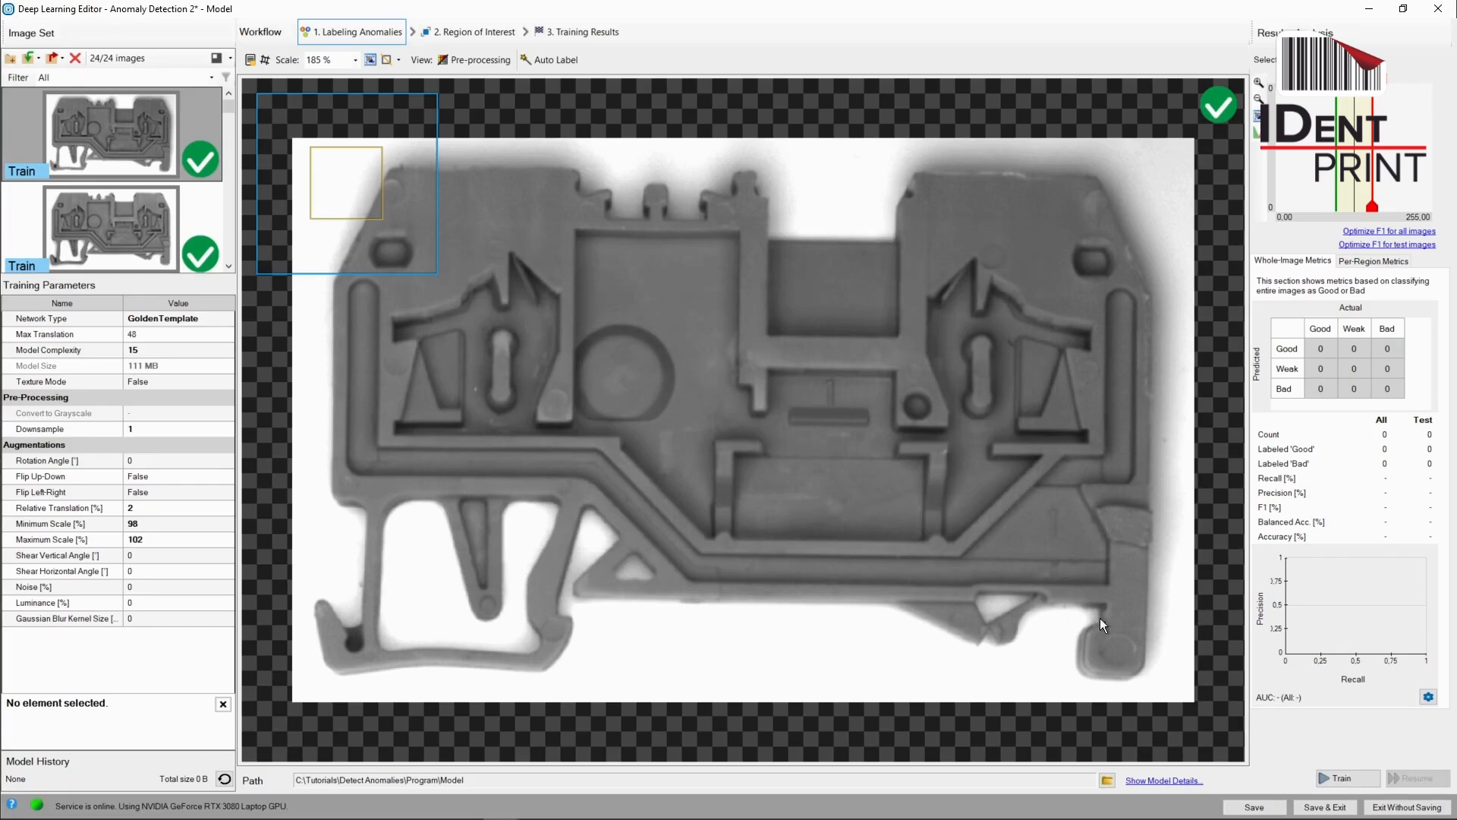
click(1342, 777)
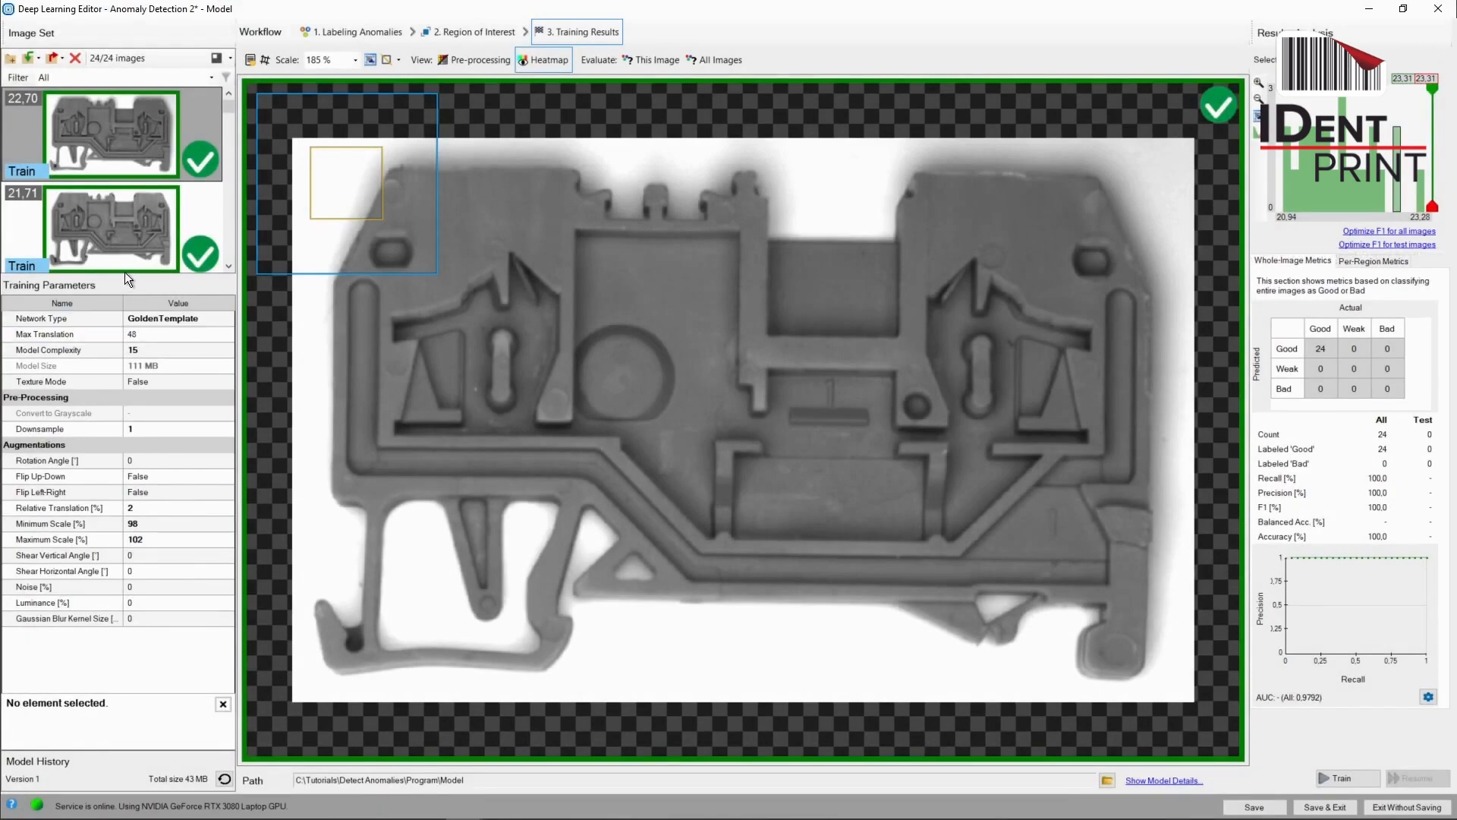
Enlarge the image set area and add all images from the Images\Test_Images folder to the image set.
drag(133, 520, 124, 562)
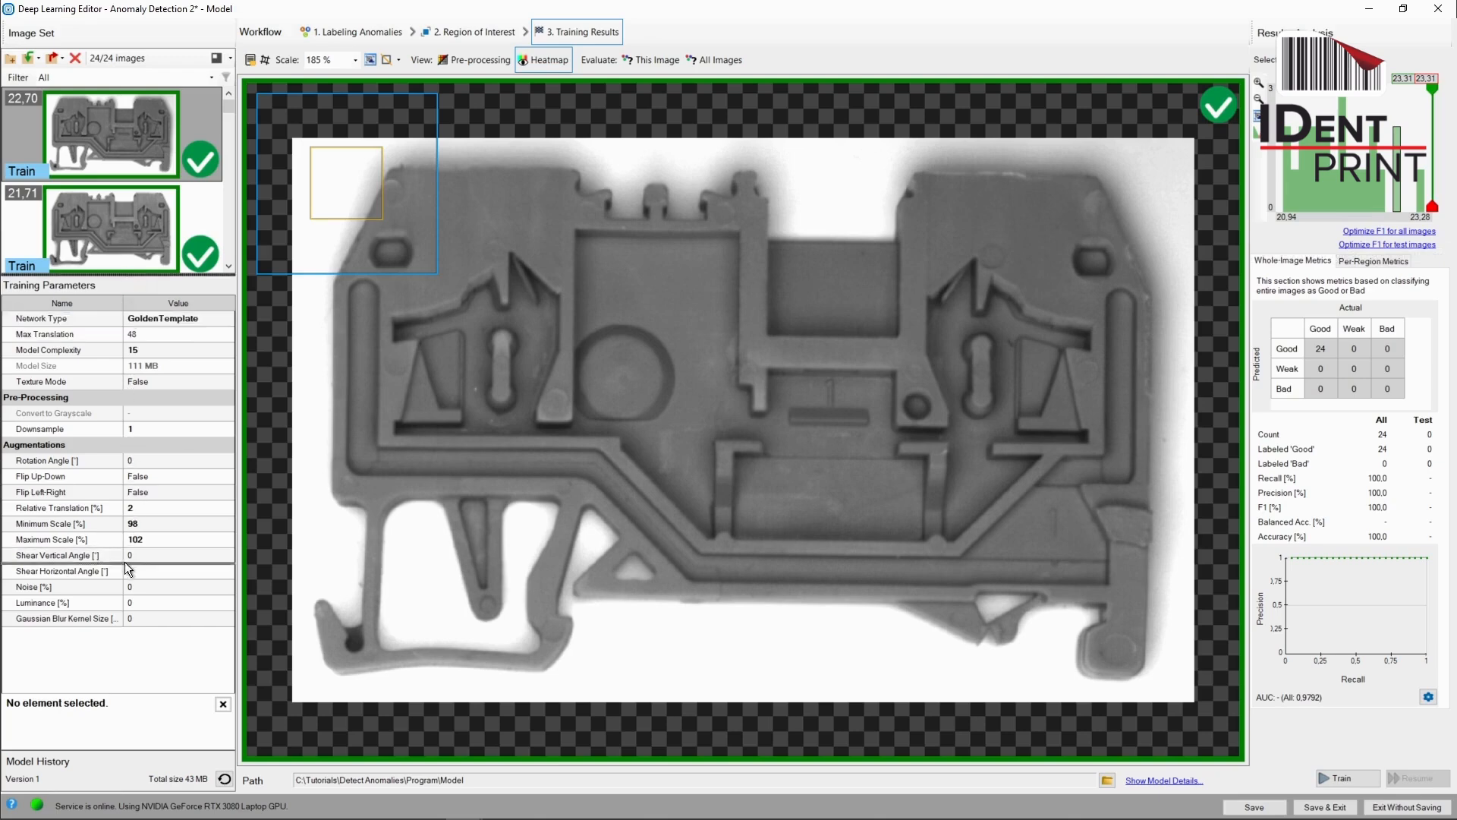
drag(230, 135, 223, 280)
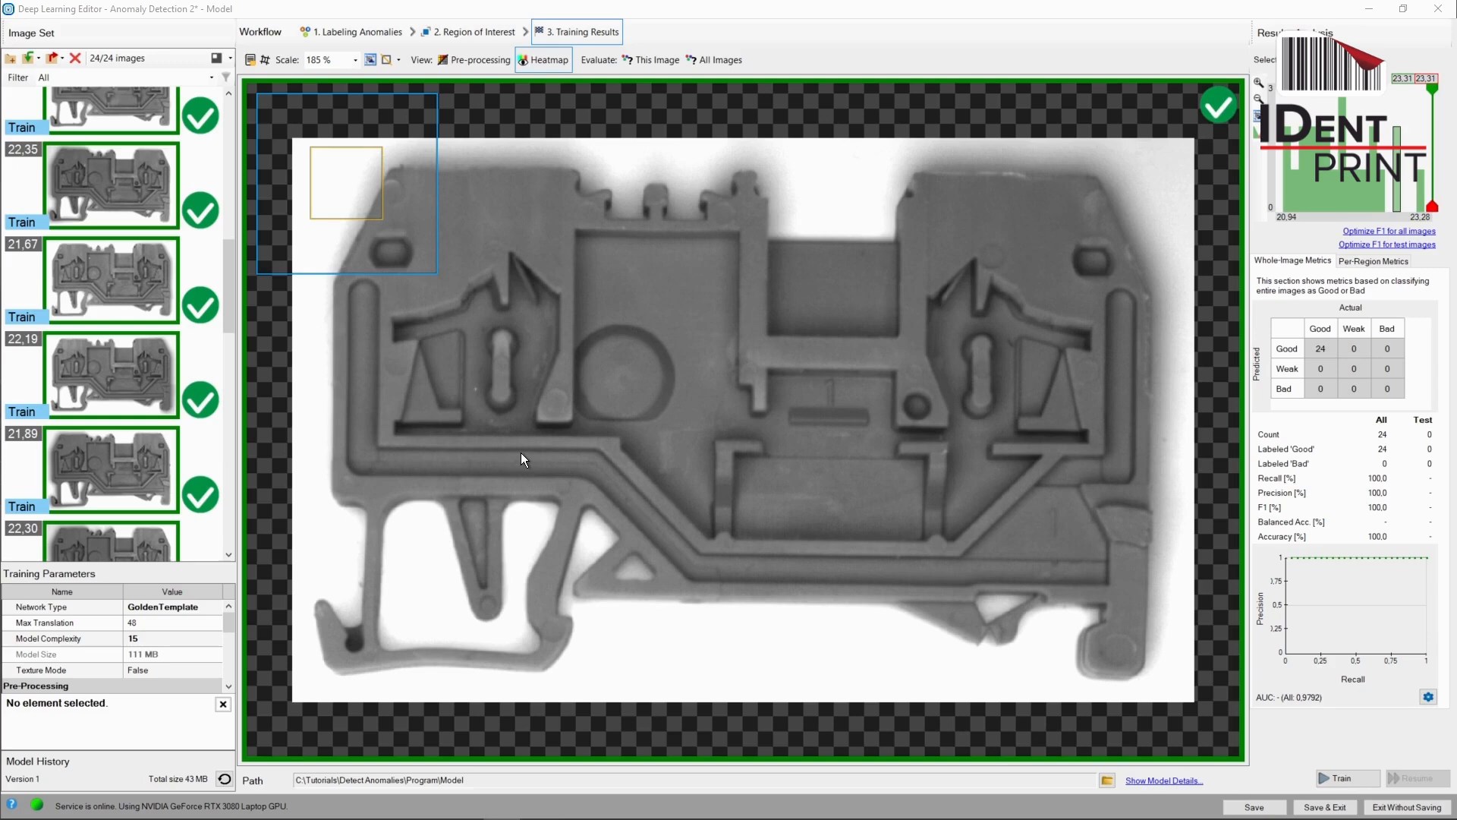
click(11, 57)
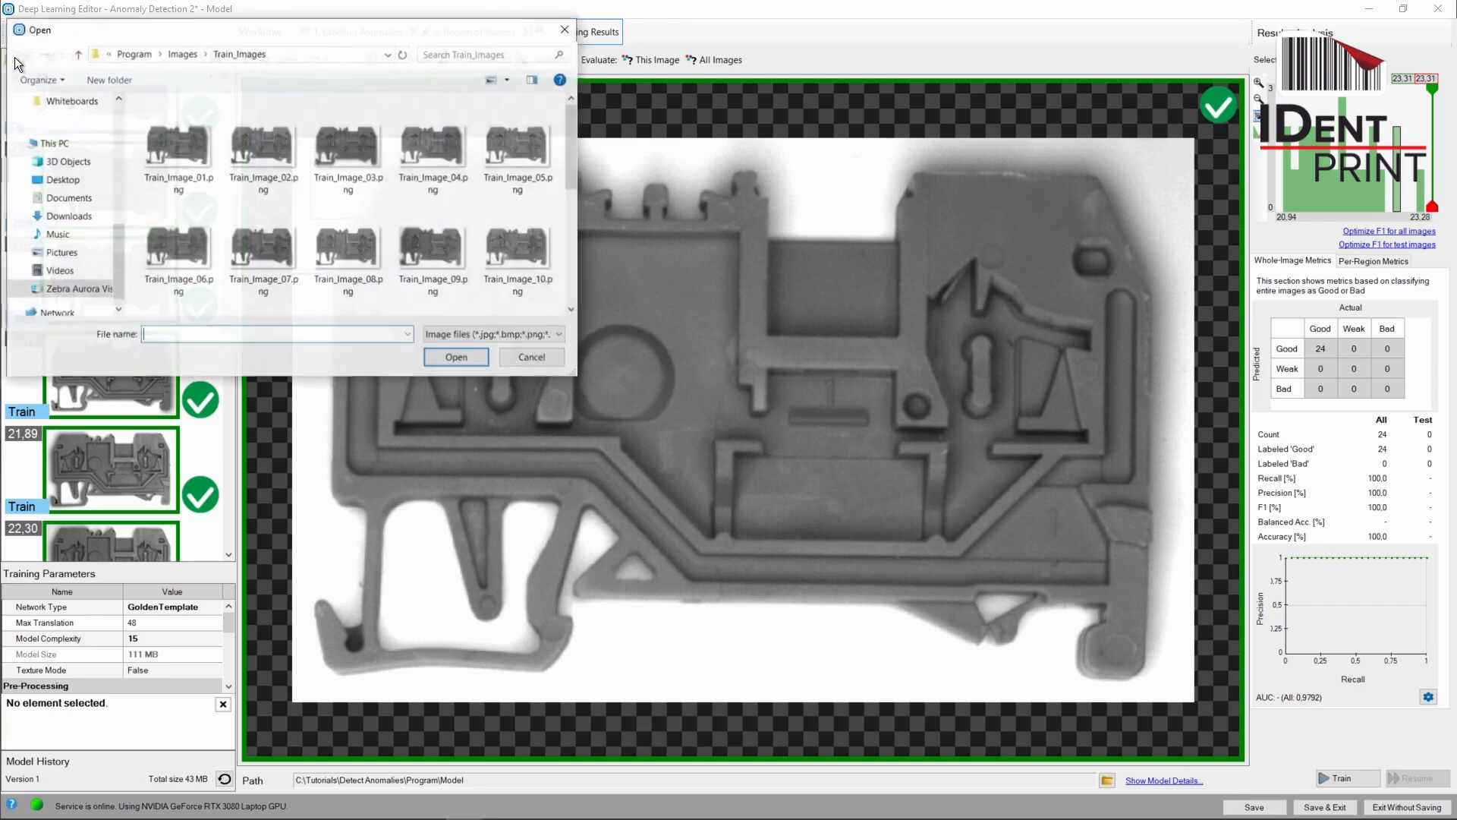
click(190, 55)
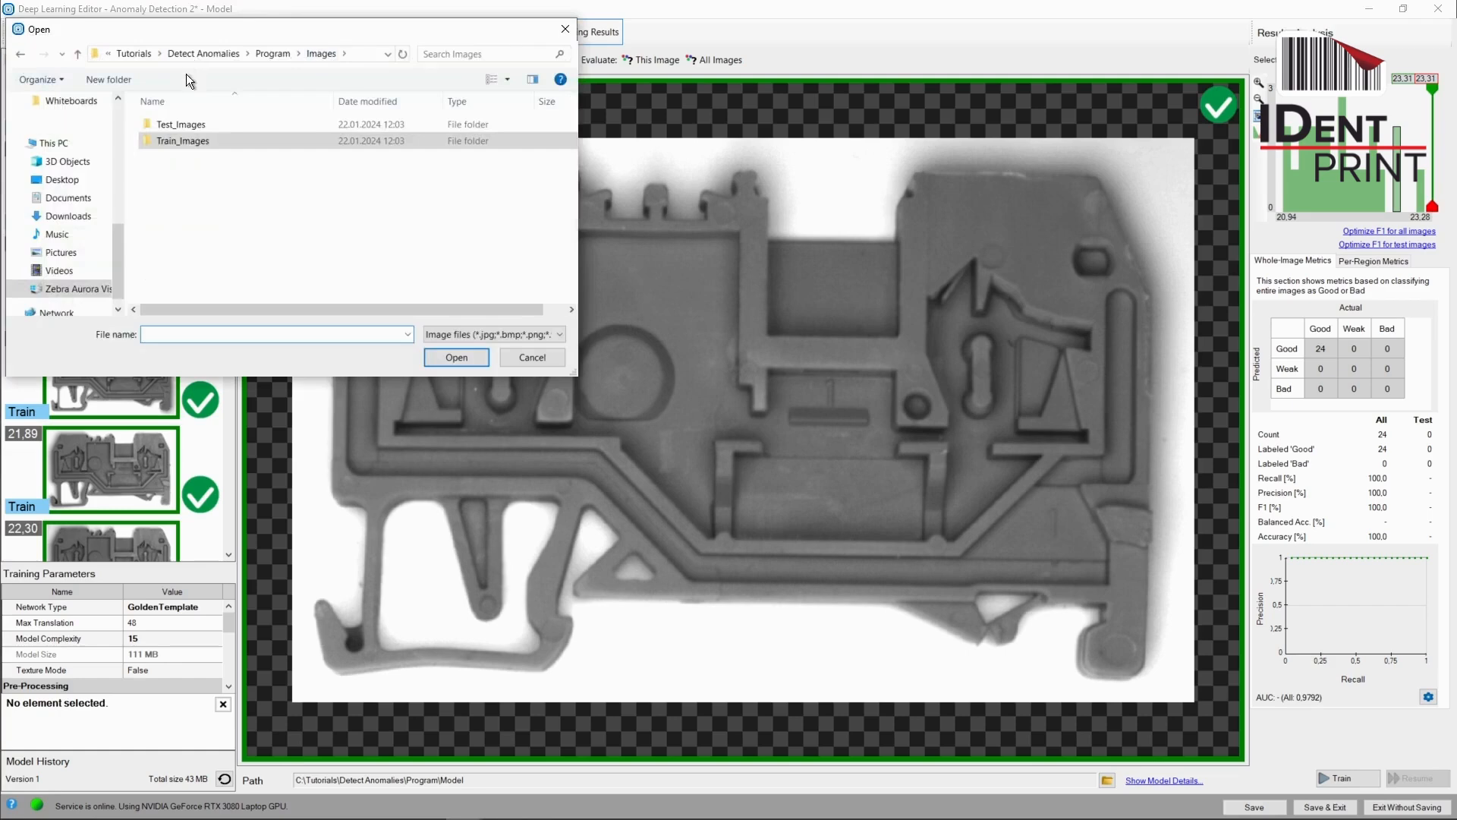
double_click(184, 123)
click(180, 144)
key(ctrl+a)
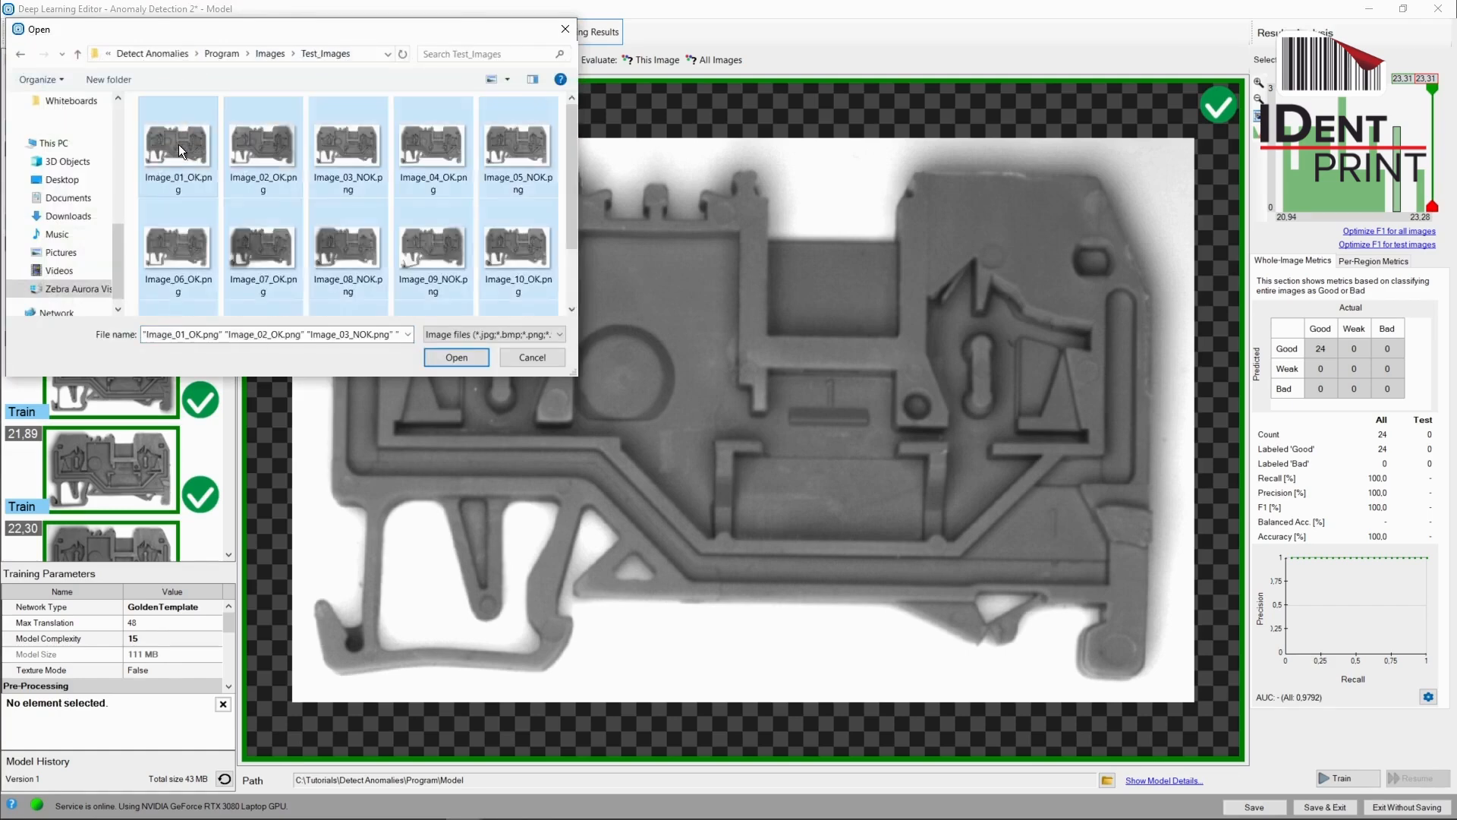
click(453, 357)
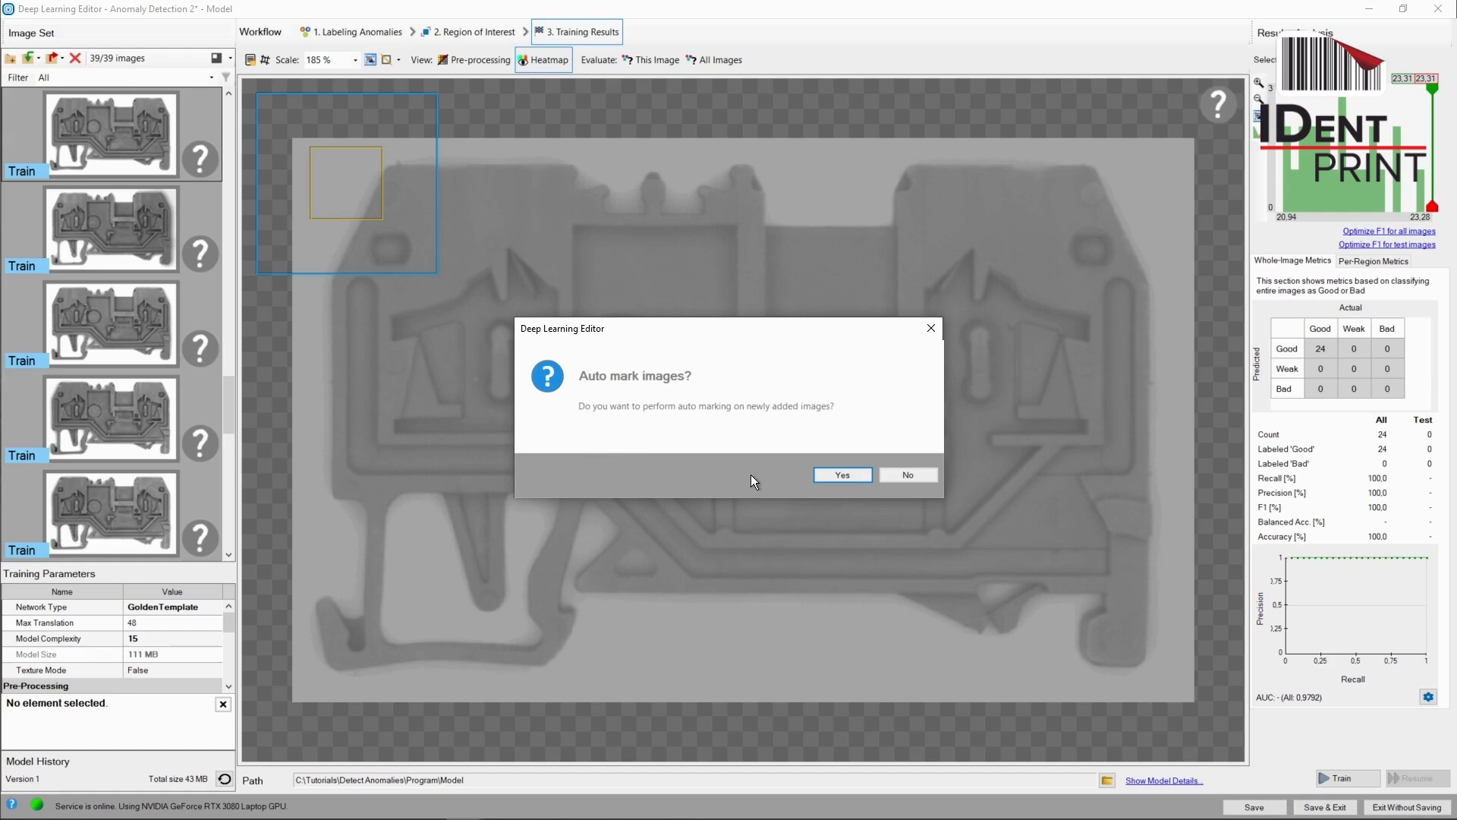
Auto mark the newly added images and switch them from the Train set to the Test set.
click(830, 470)
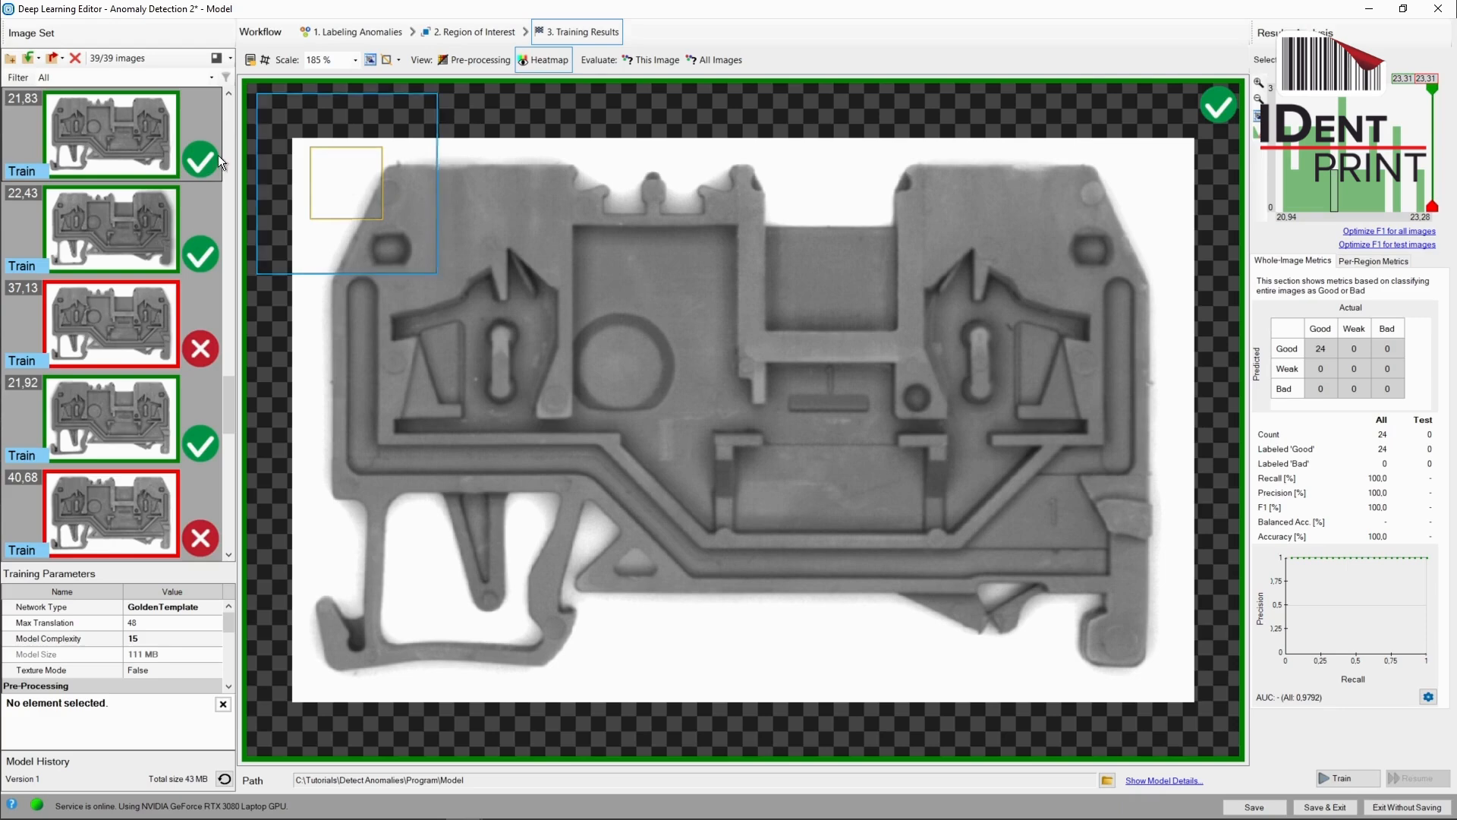
click(29, 175)
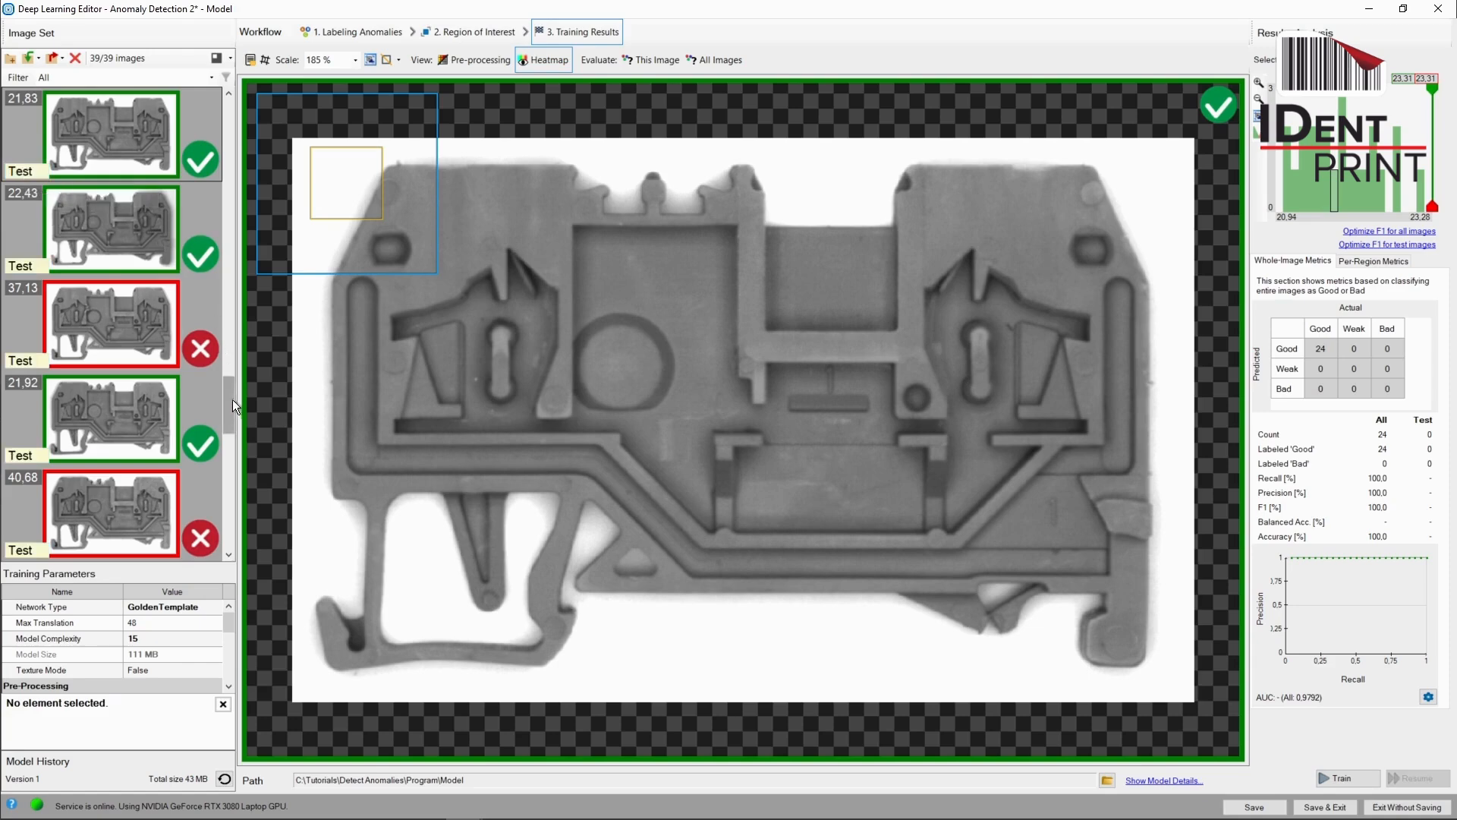
Examine the results of the first three test images, comparing the third one with and without its heatmap.
drag(230, 401, 234, 380)
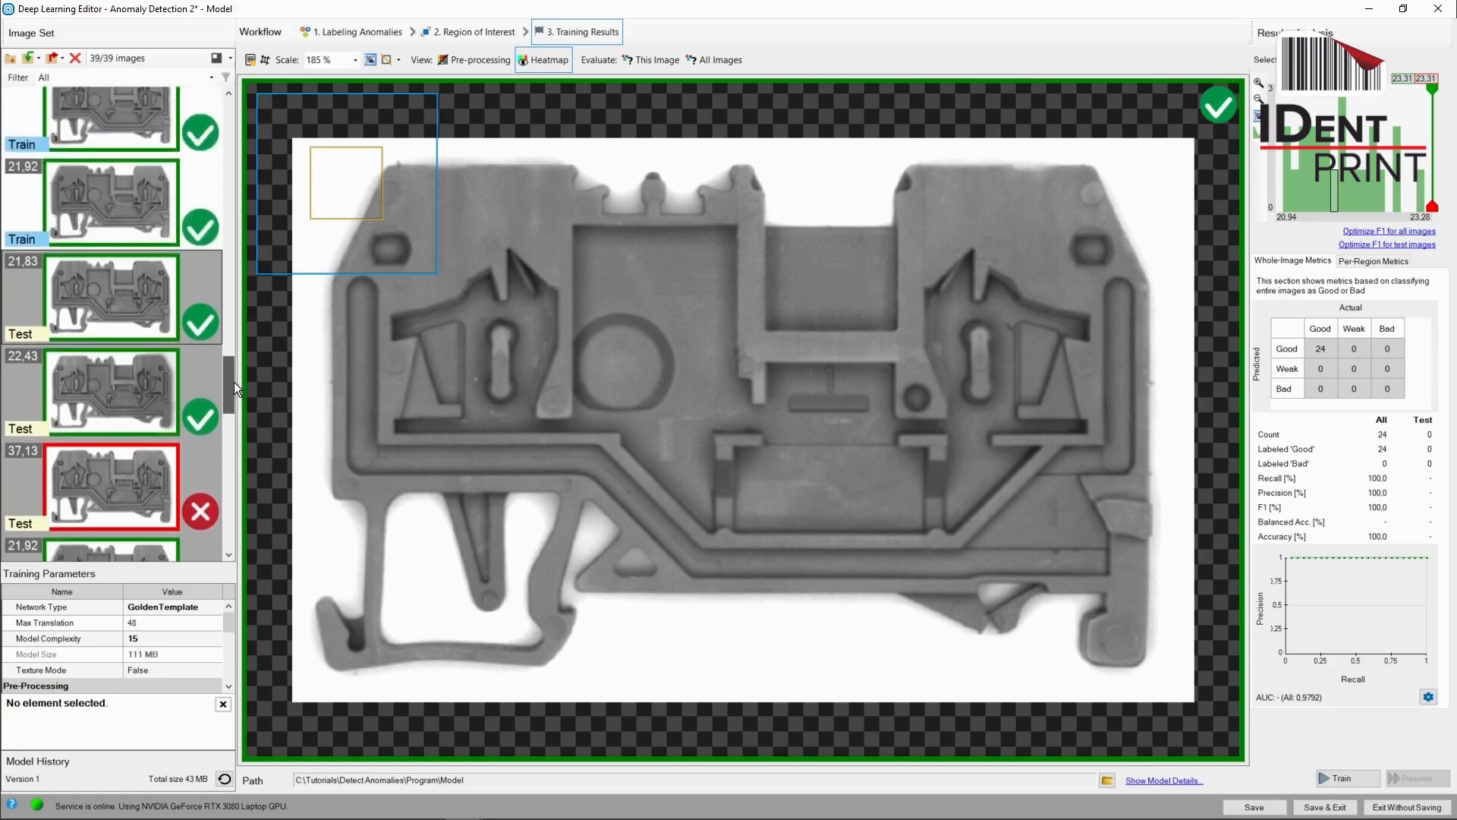
click(133, 298)
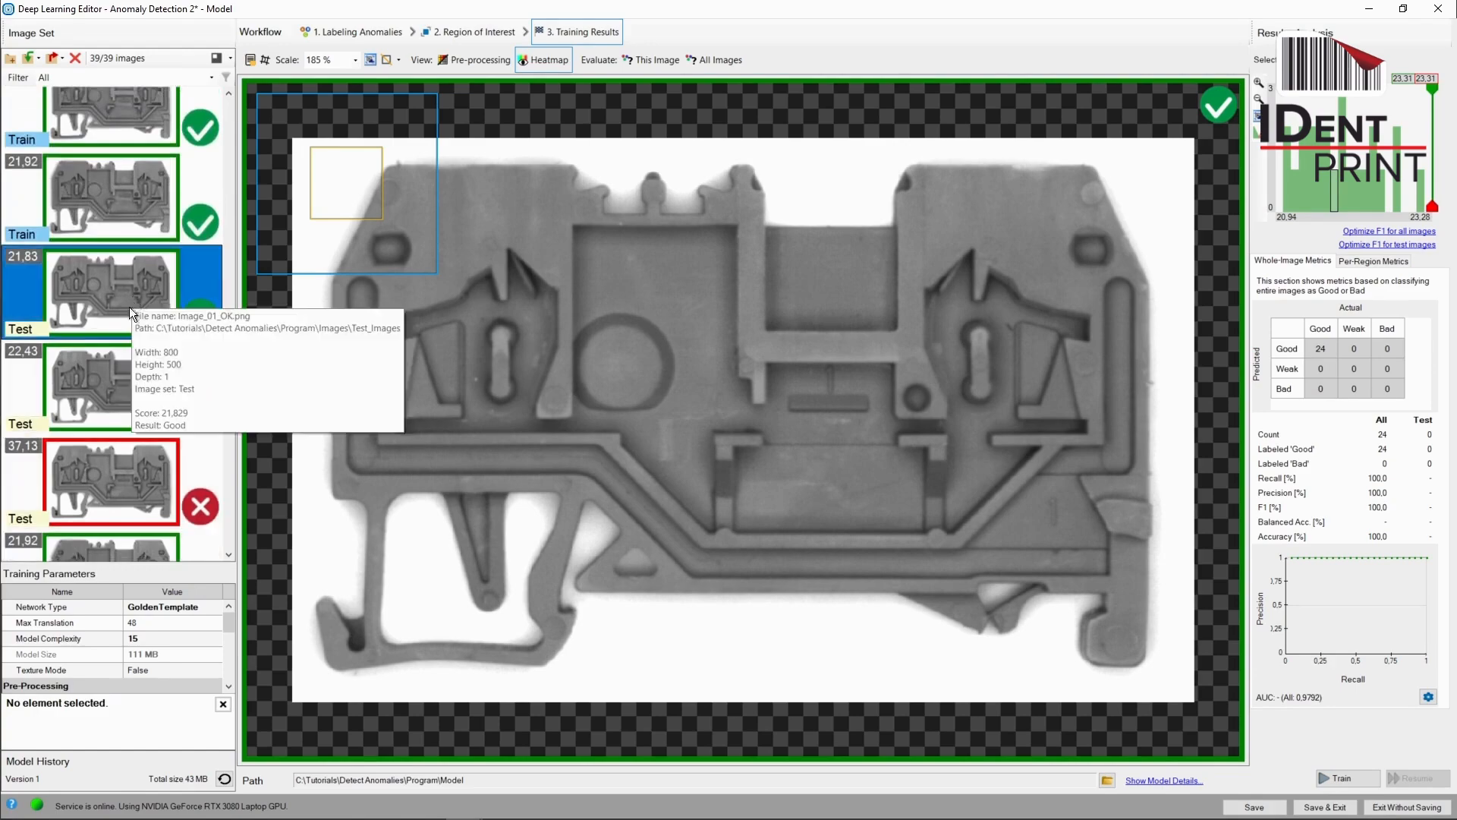
click(126, 370)
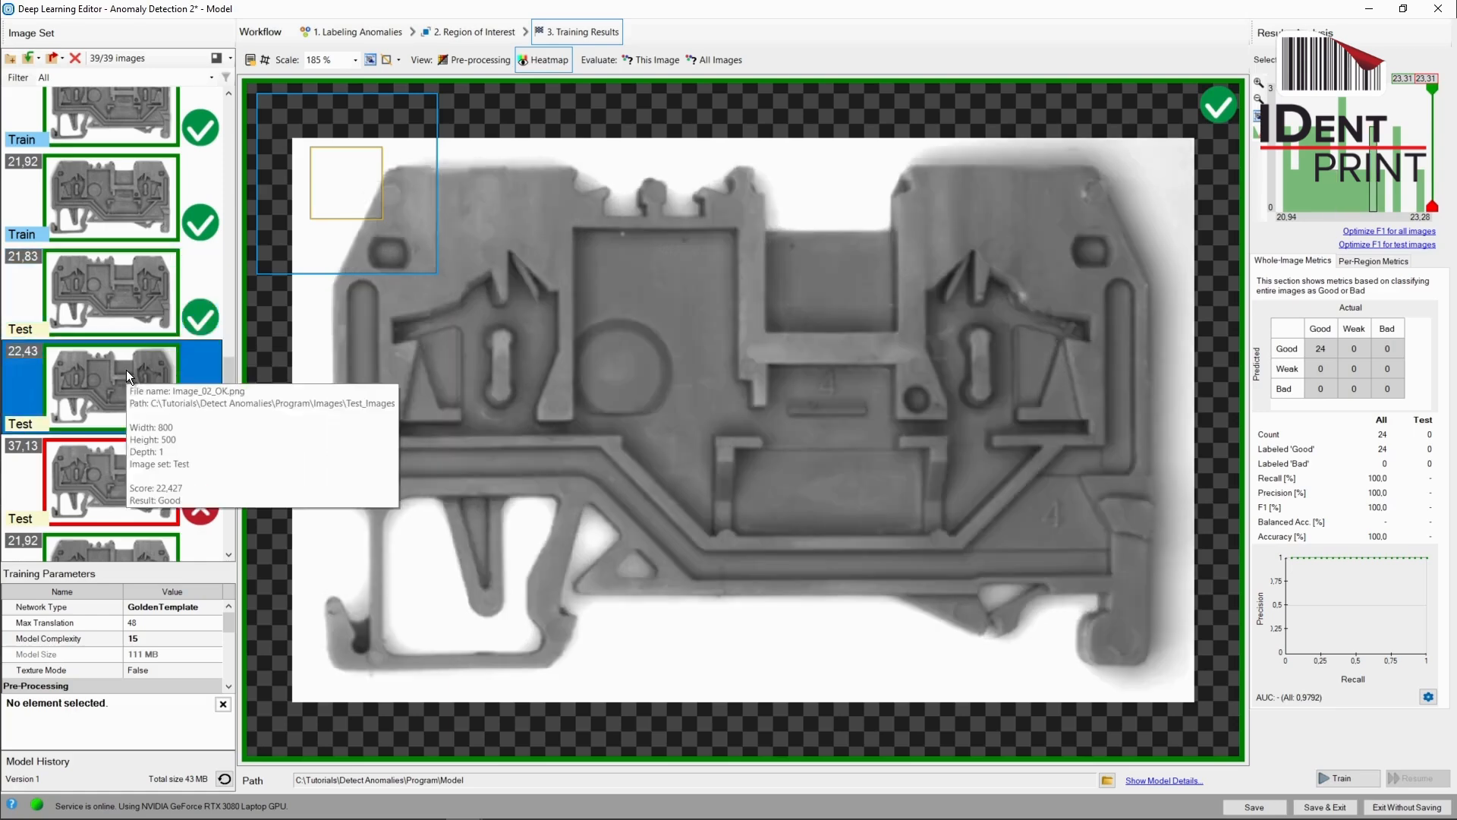
click(129, 464)
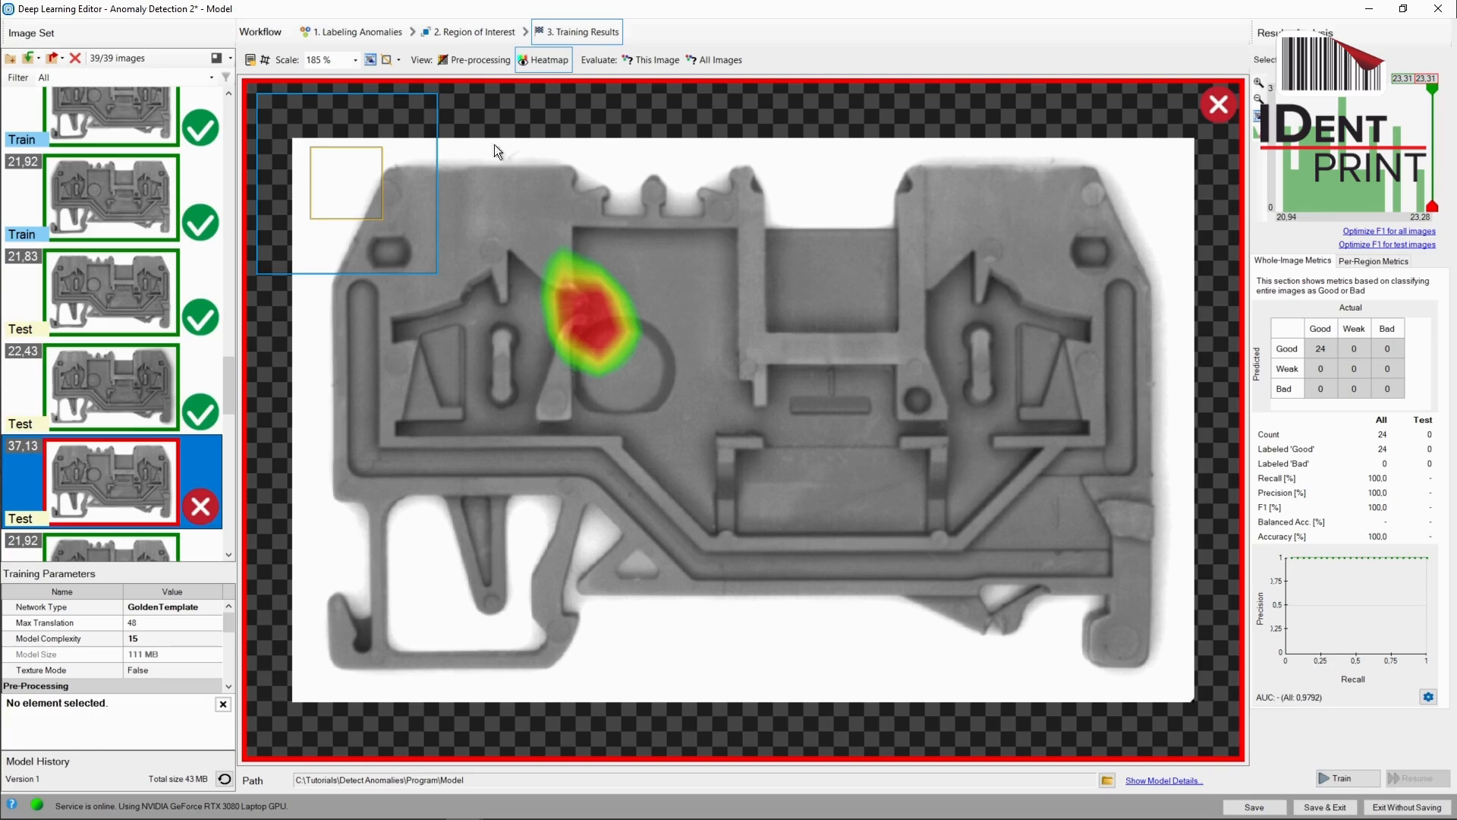
click(535, 61)
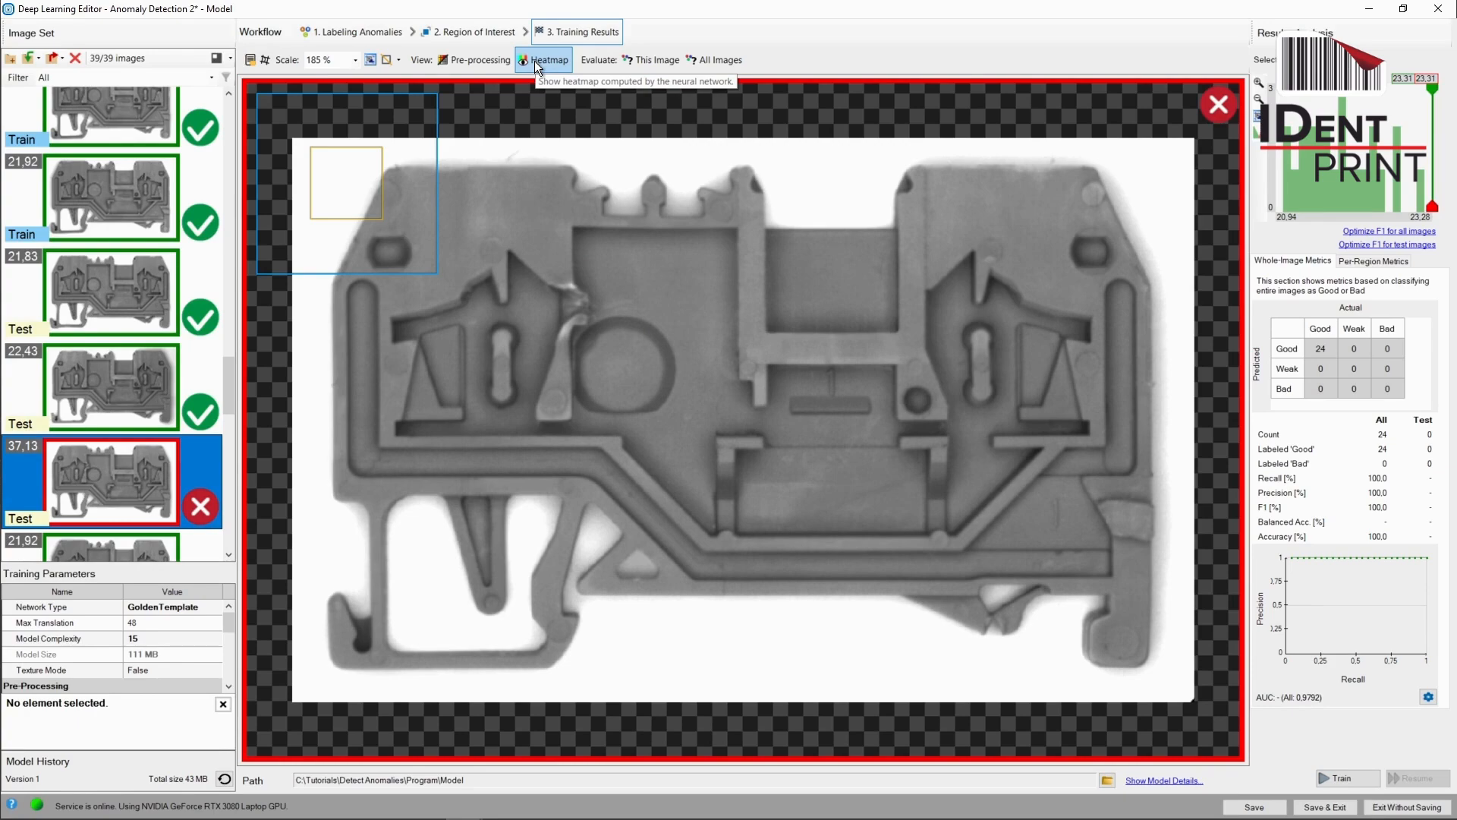
click(535, 61)
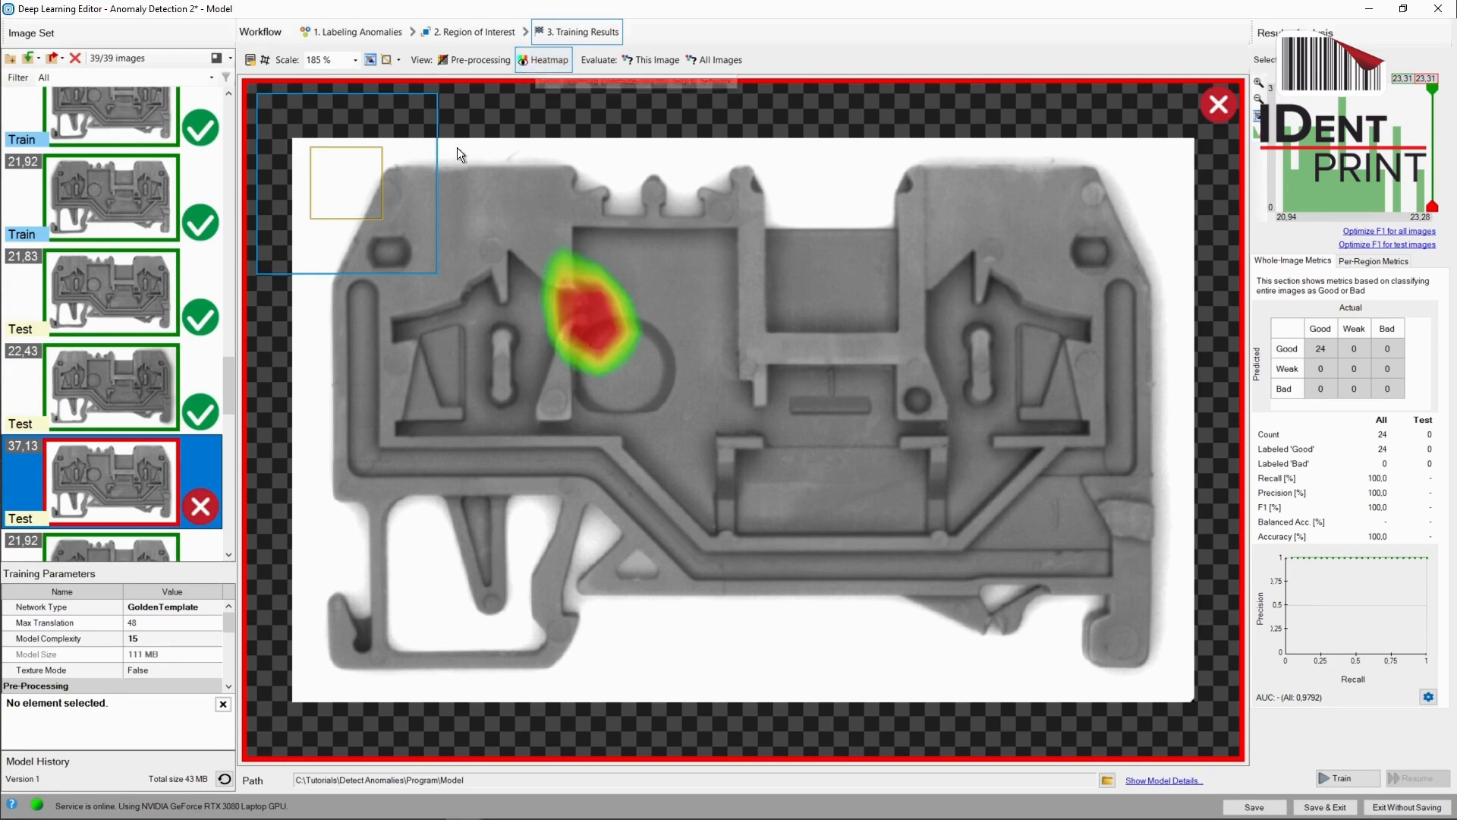
Examine the fifth test image, comparing the defect area with and without the heatmap.
drag(228, 372, 228, 424)
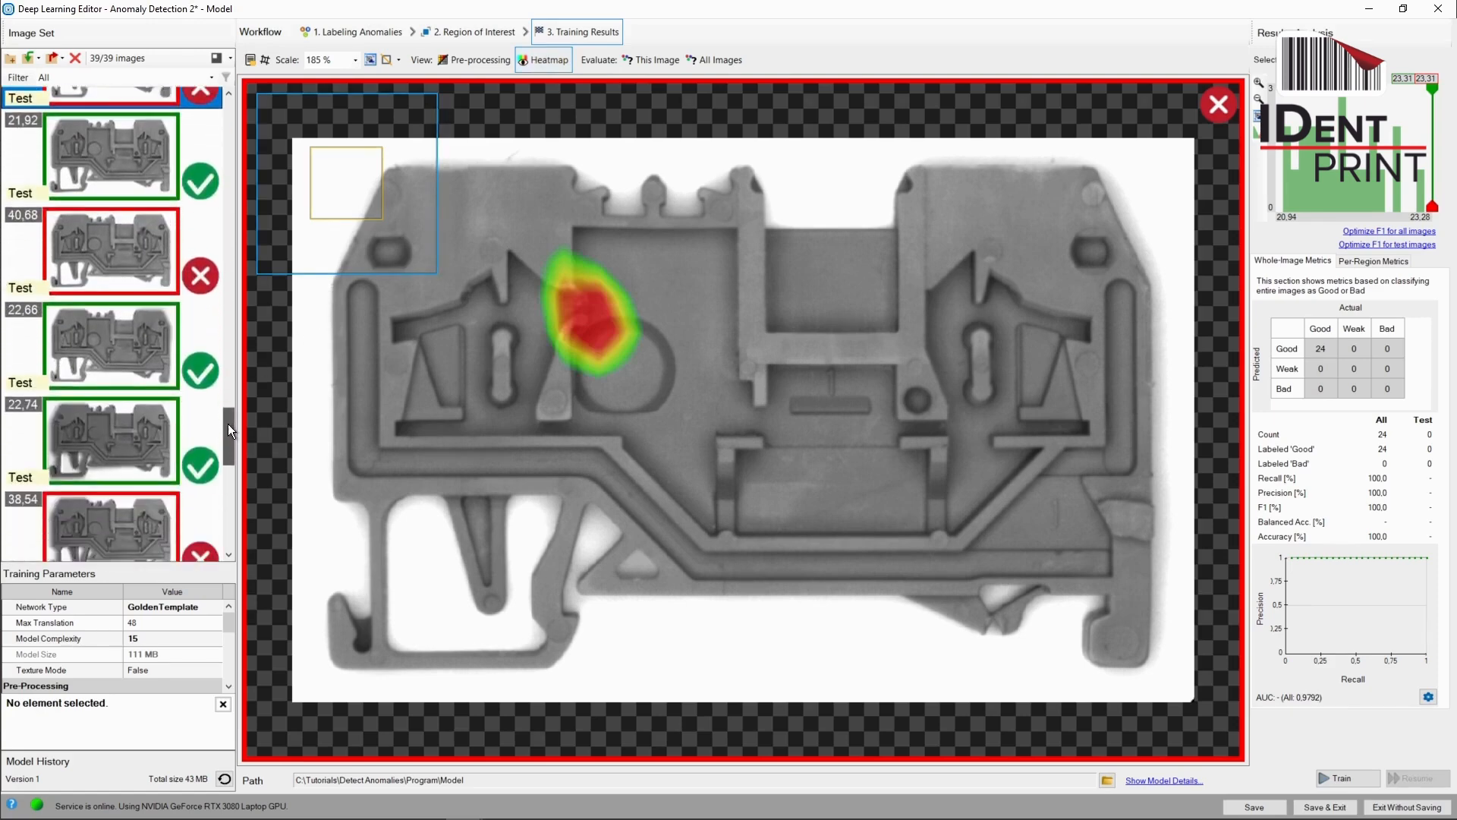
click(135, 262)
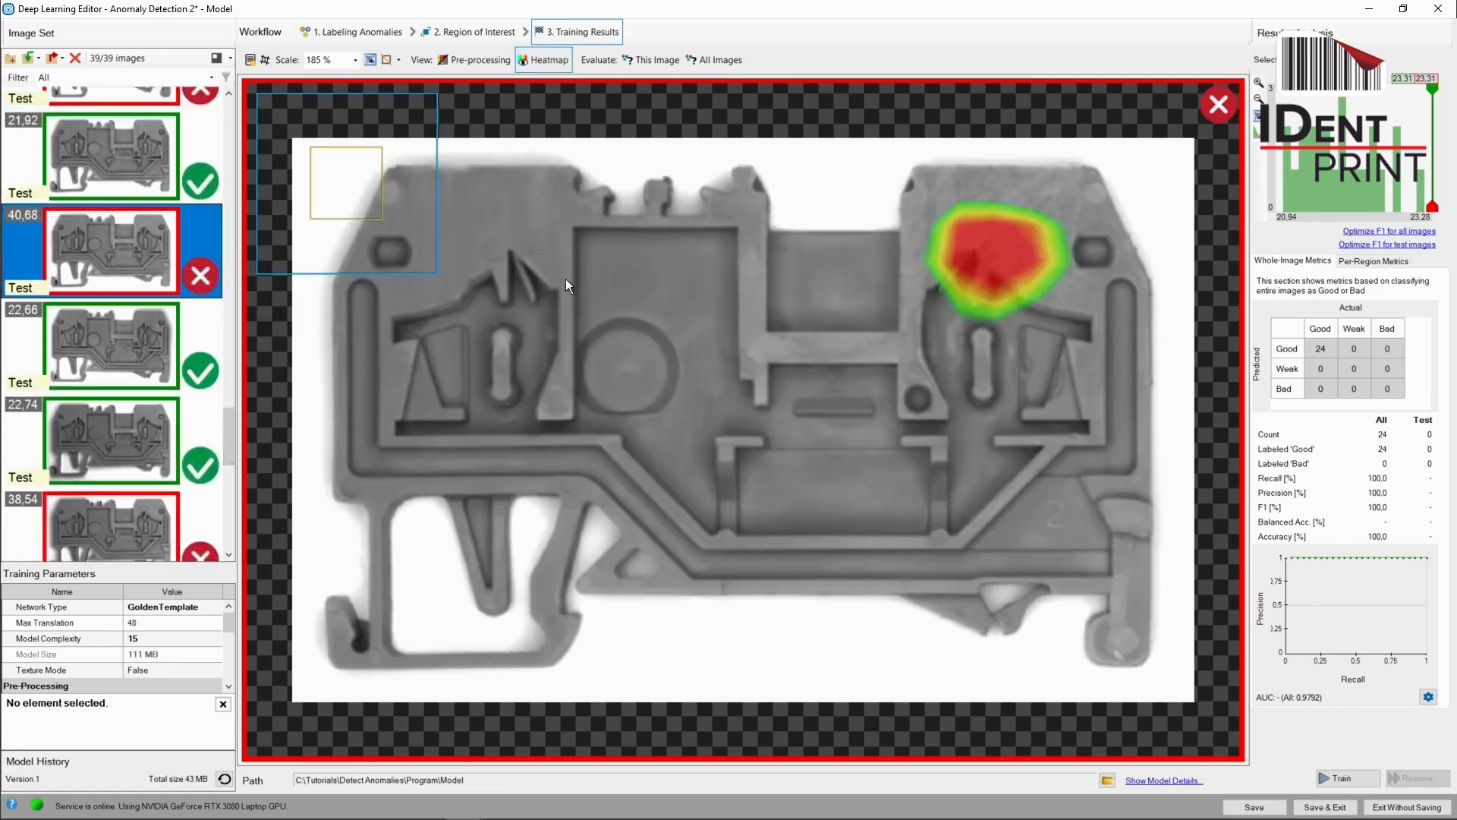
click(549, 62)
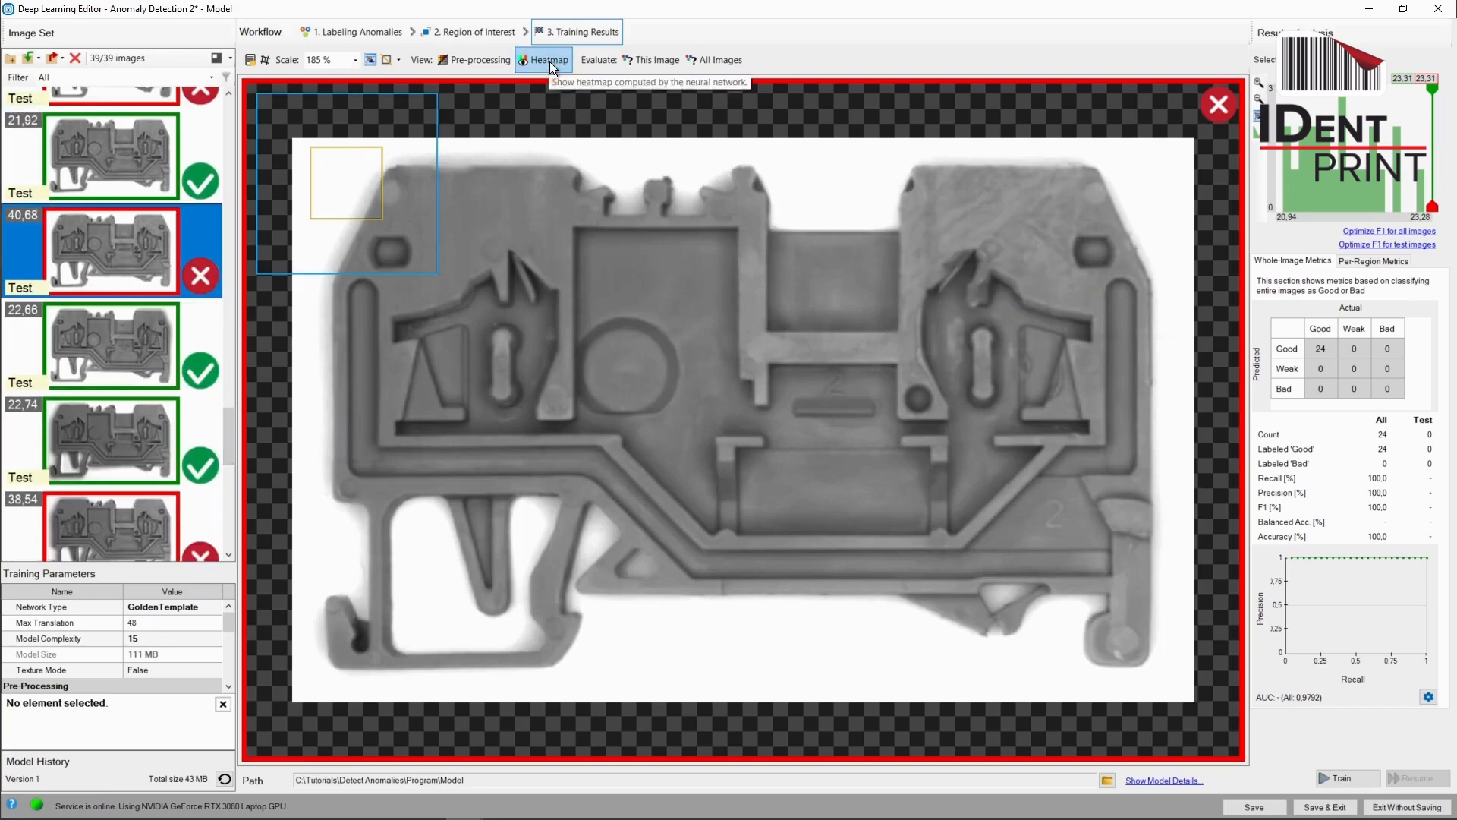
click(550, 61)
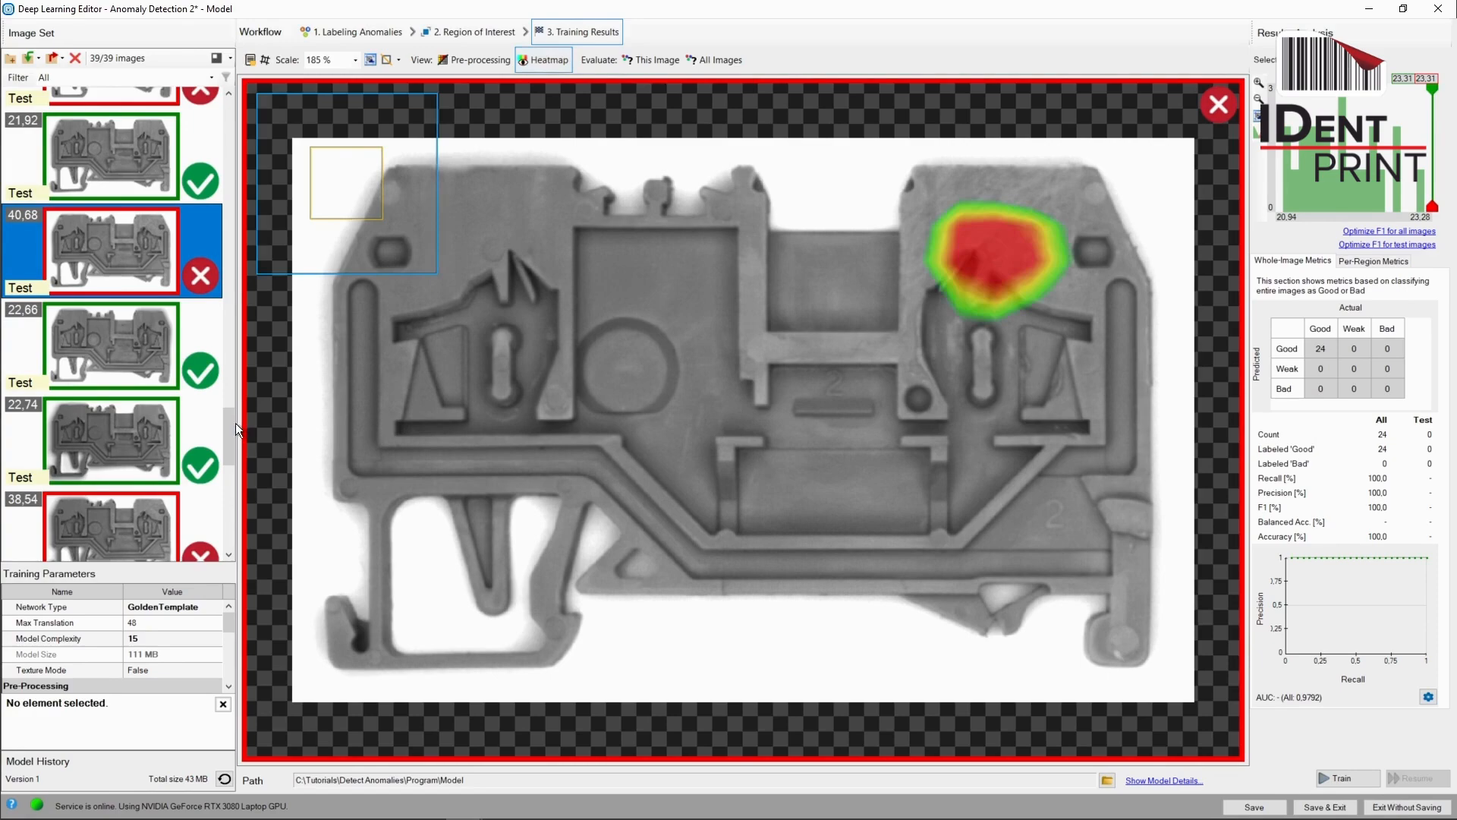
Examine the remaining bad test images, comparing the second-to-last one with and without its heatmap.
drag(235, 422, 230, 462)
click(130, 251)
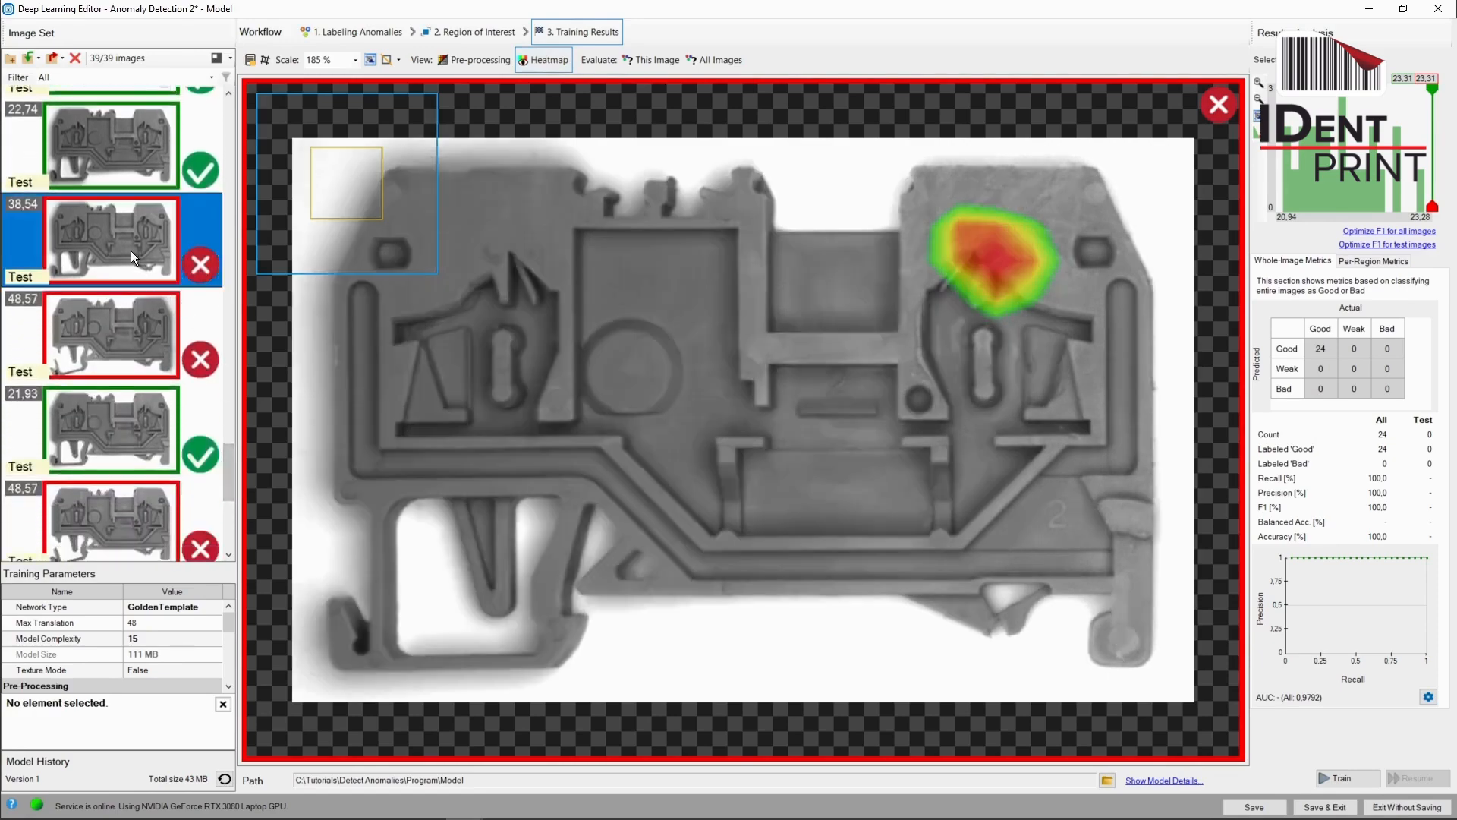
click(122, 322)
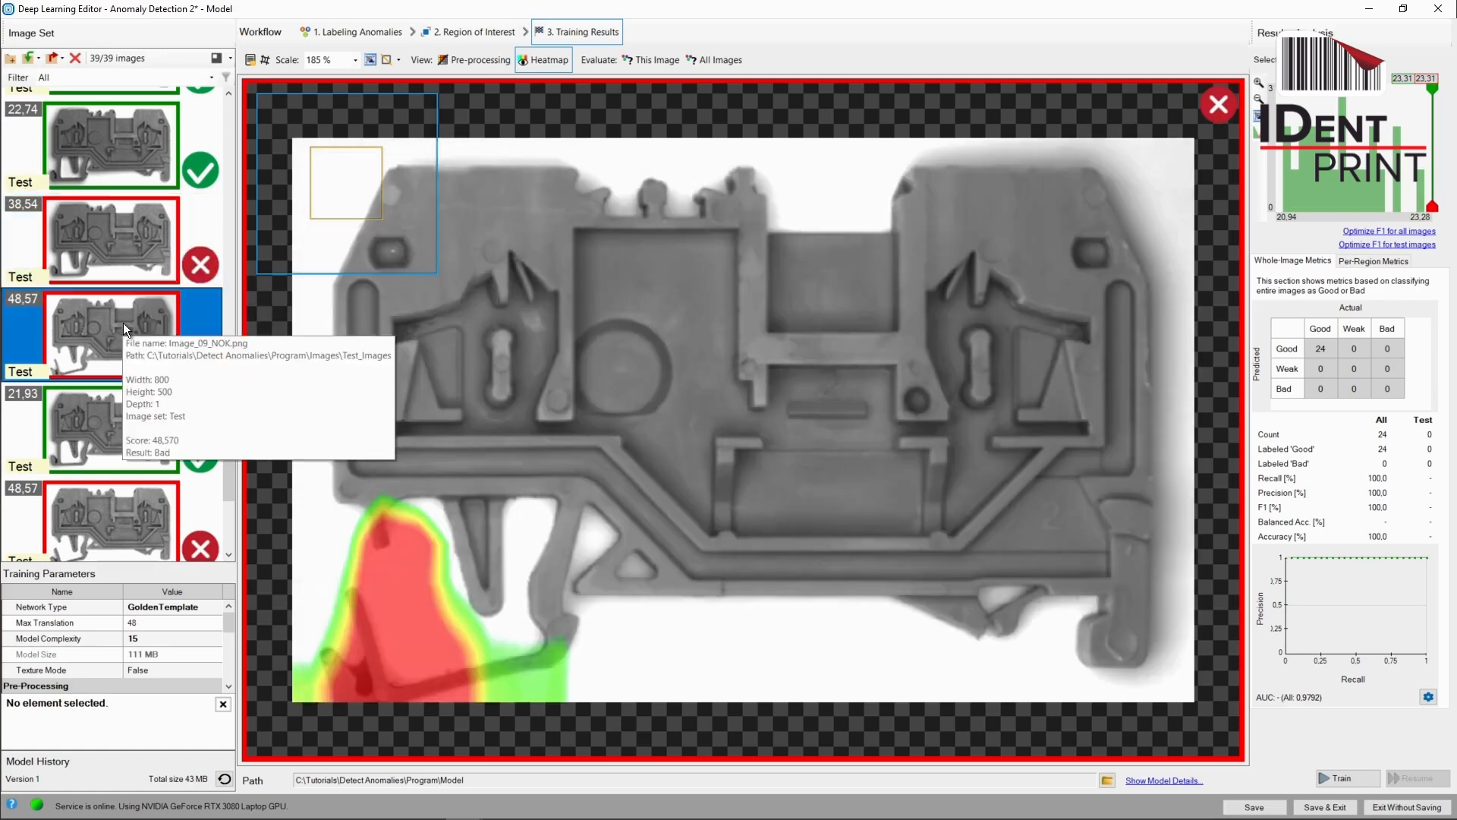
click(129, 508)
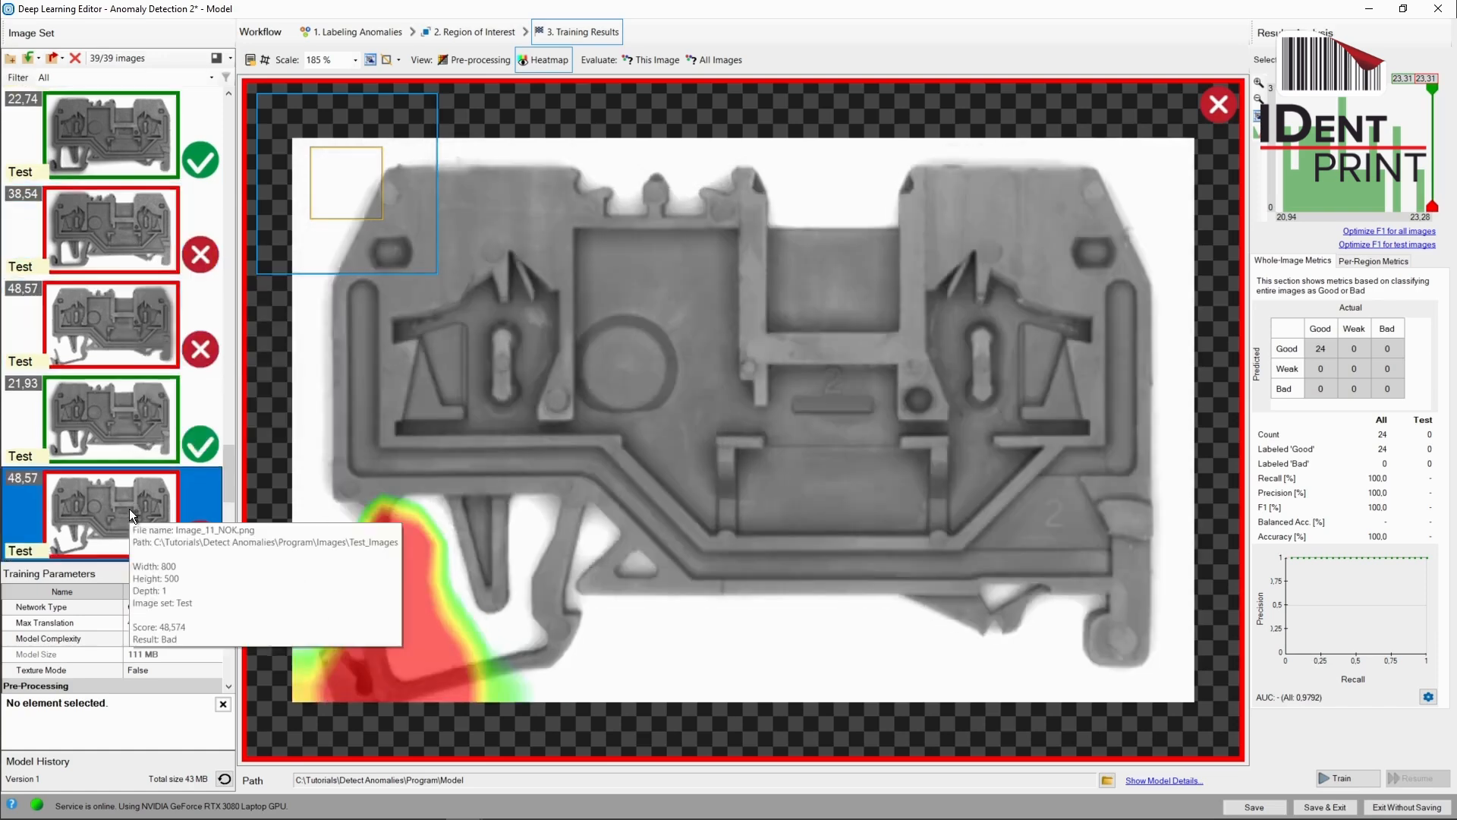
drag(230, 470, 215, 527)
click(134, 429)
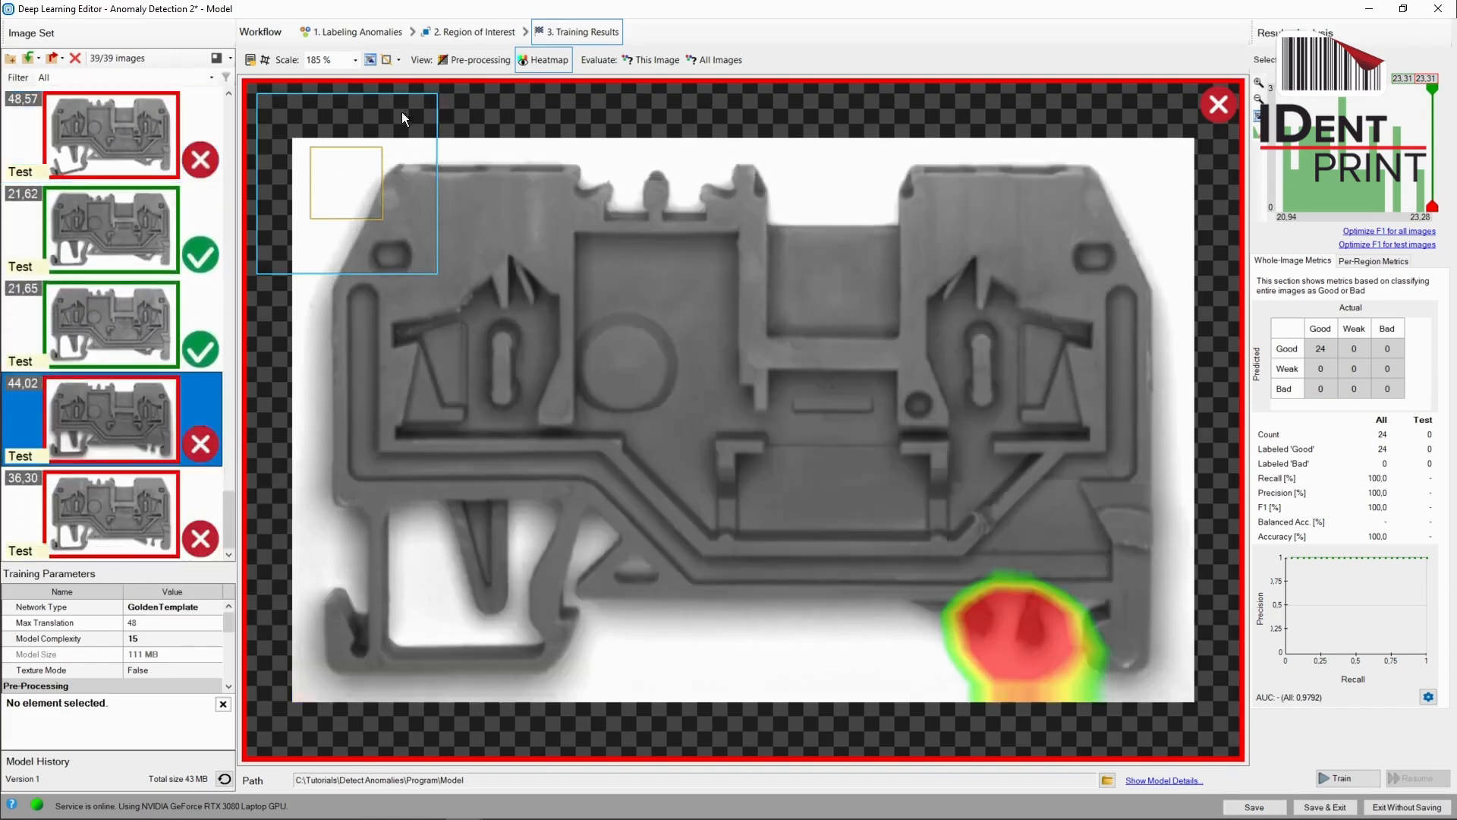
click(537, 65)
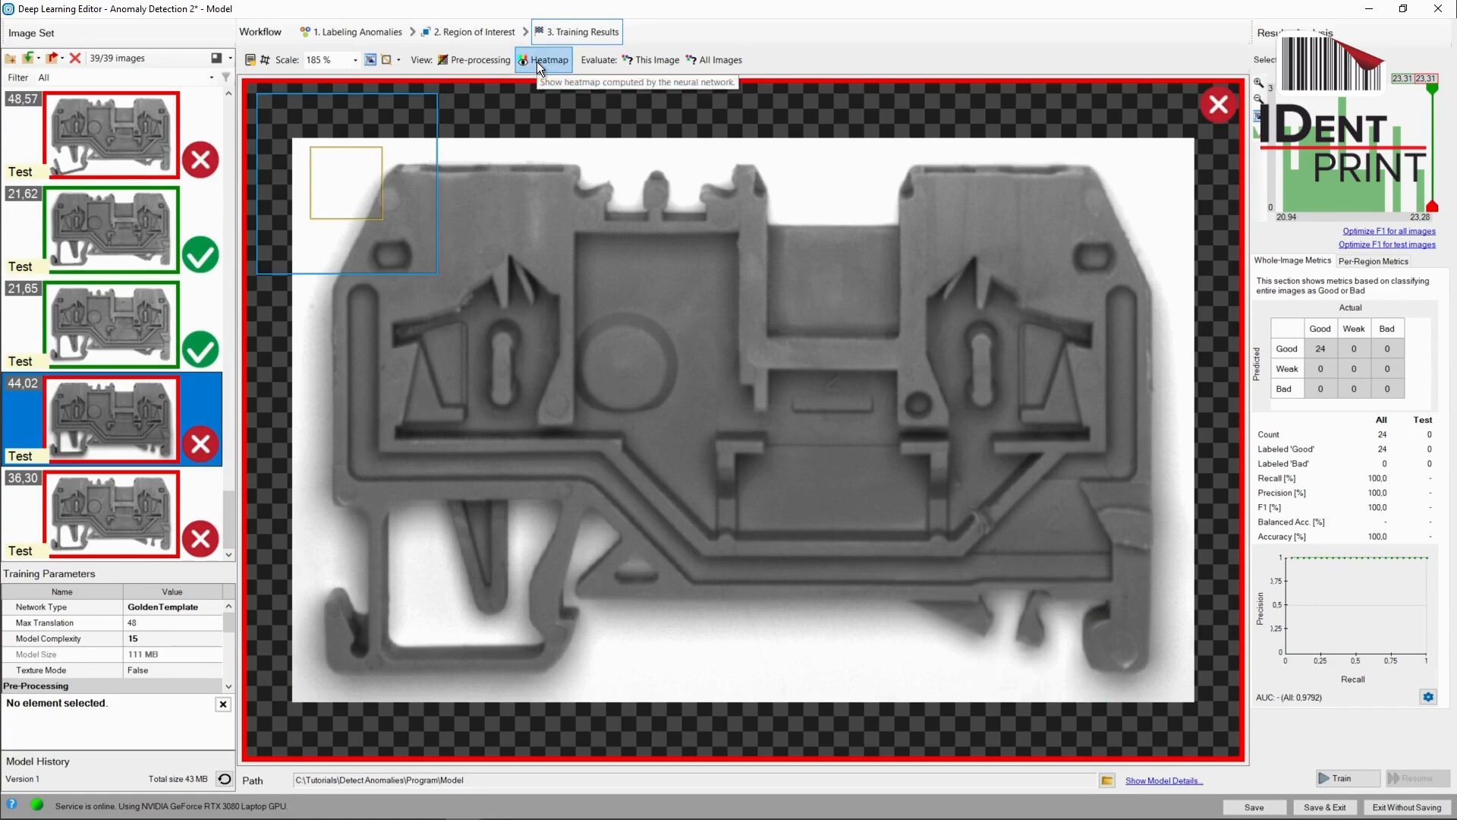
click(537, 62)
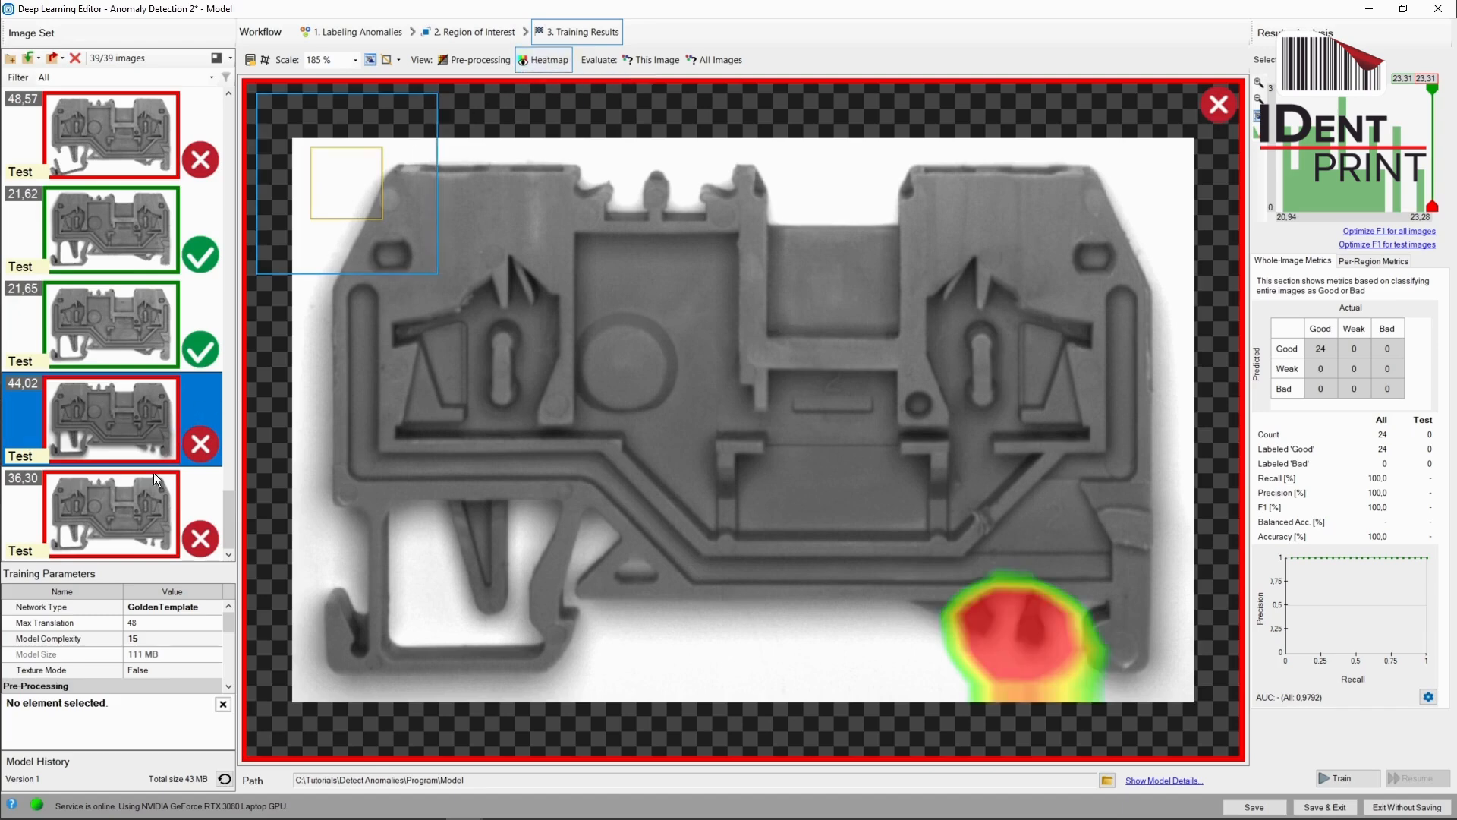
click(140, 503)
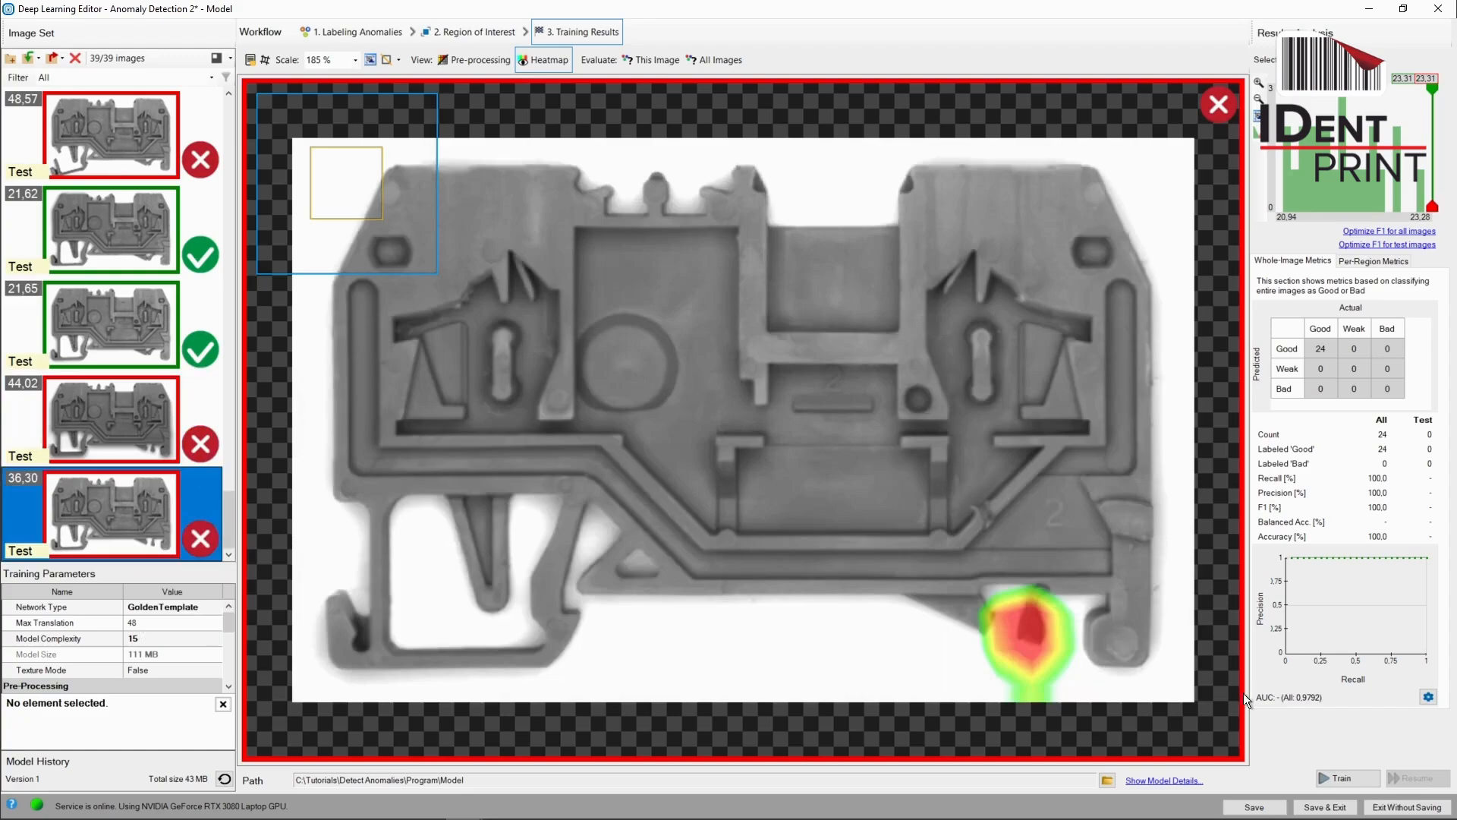
Save the model and exit its editor, and run one program iteration with the filmstrip images displayed.
click(1322, 808)
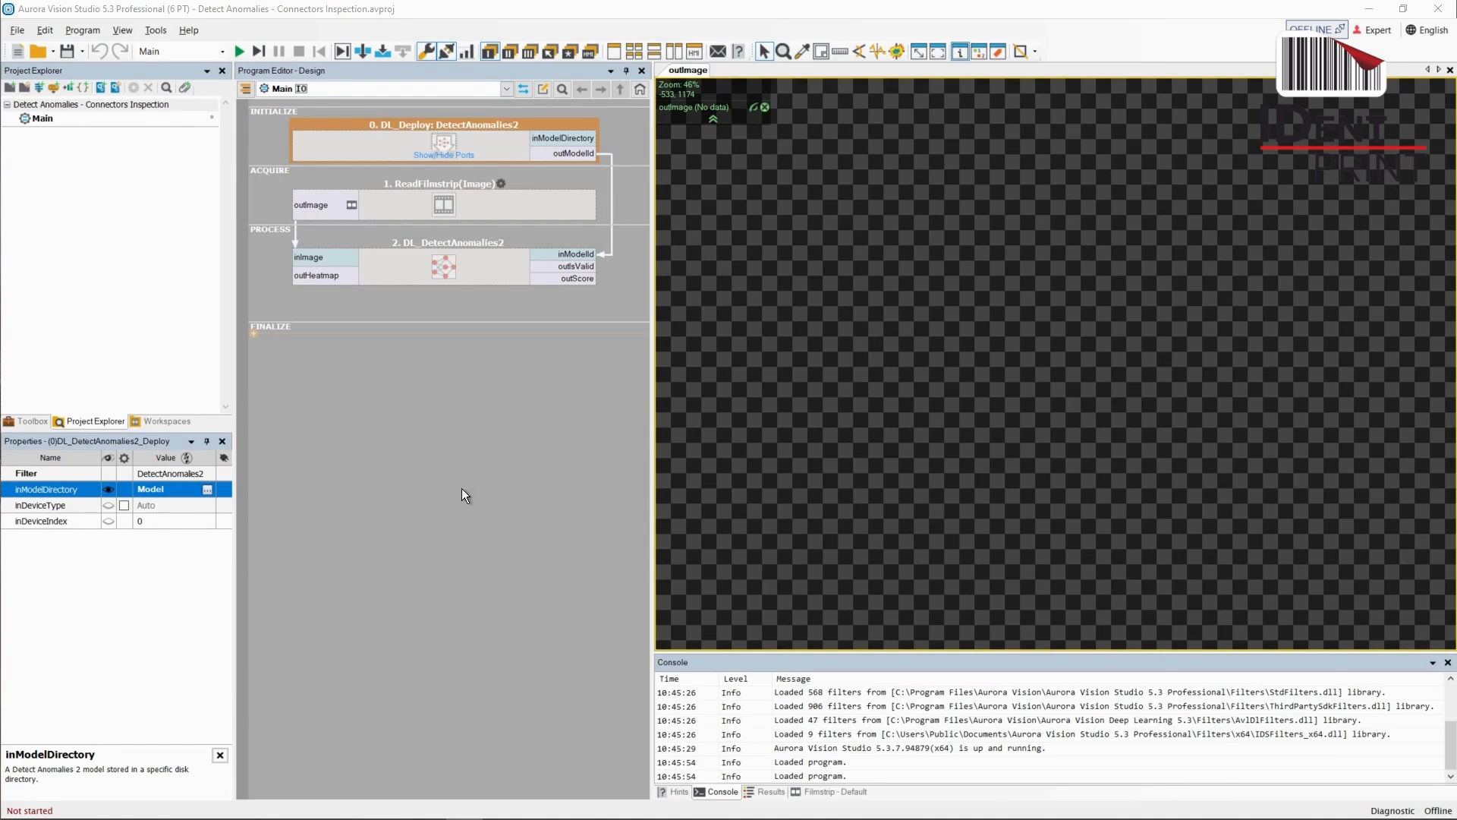
click(830, 793)
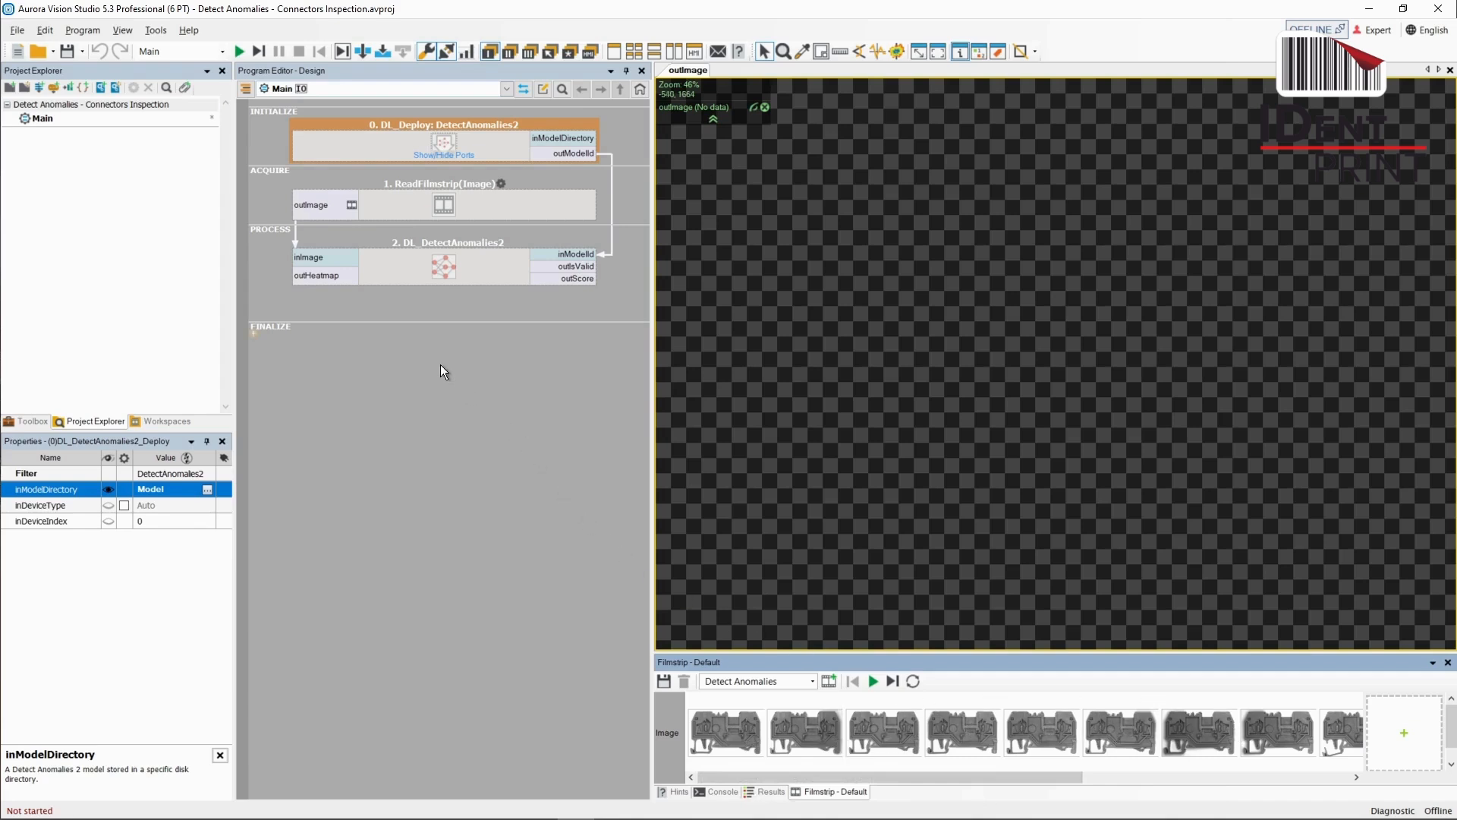
click(262, 50)
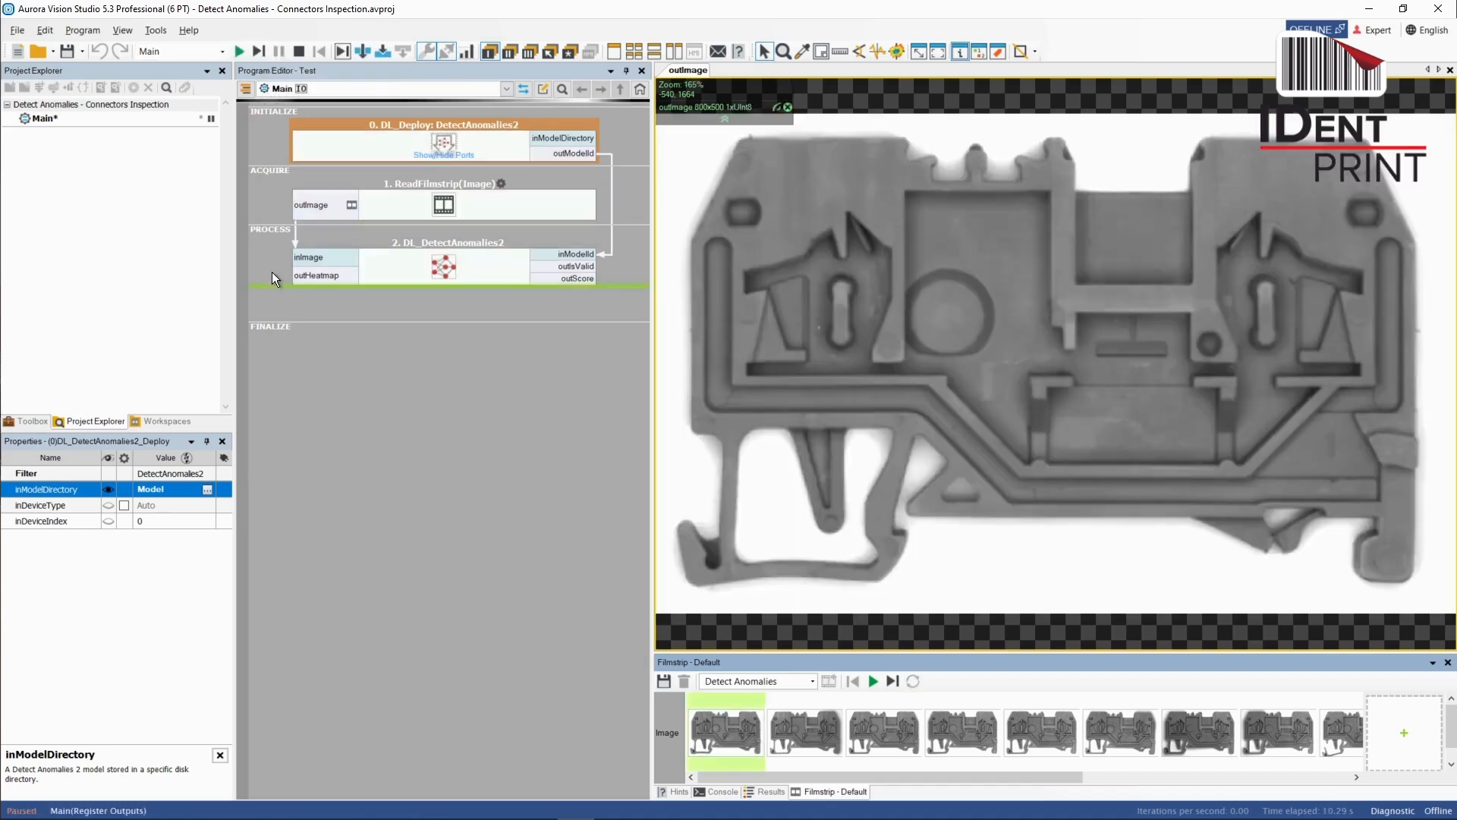
Overlay DL_DetectAnomalies2's outHeatmap on the image preview, iterate through the filmstrip images to examine the detected defects, and stop the program.
drag(316, 274, 909, 286)
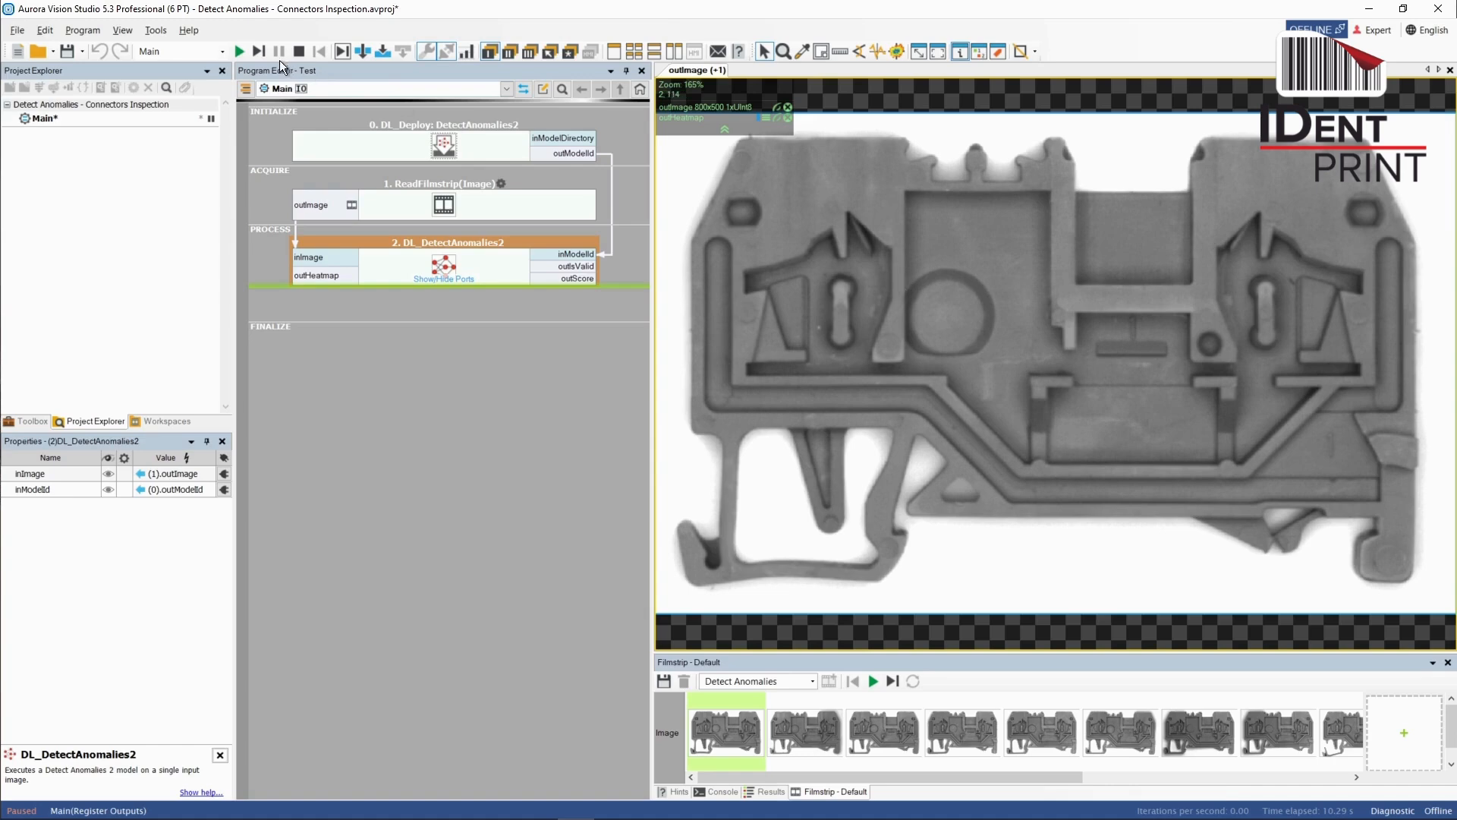
click(261, 54)
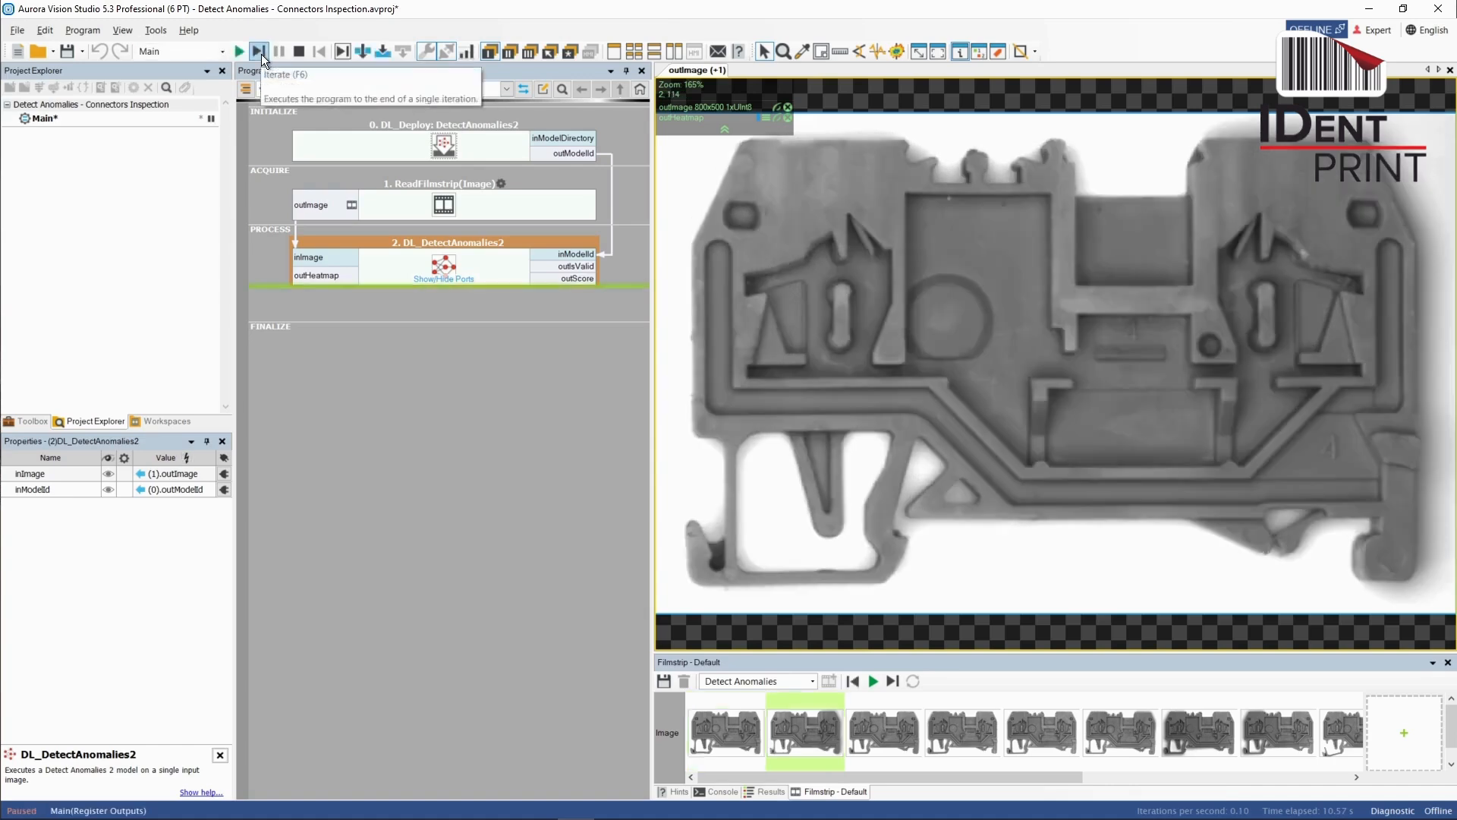
click(261, 53)
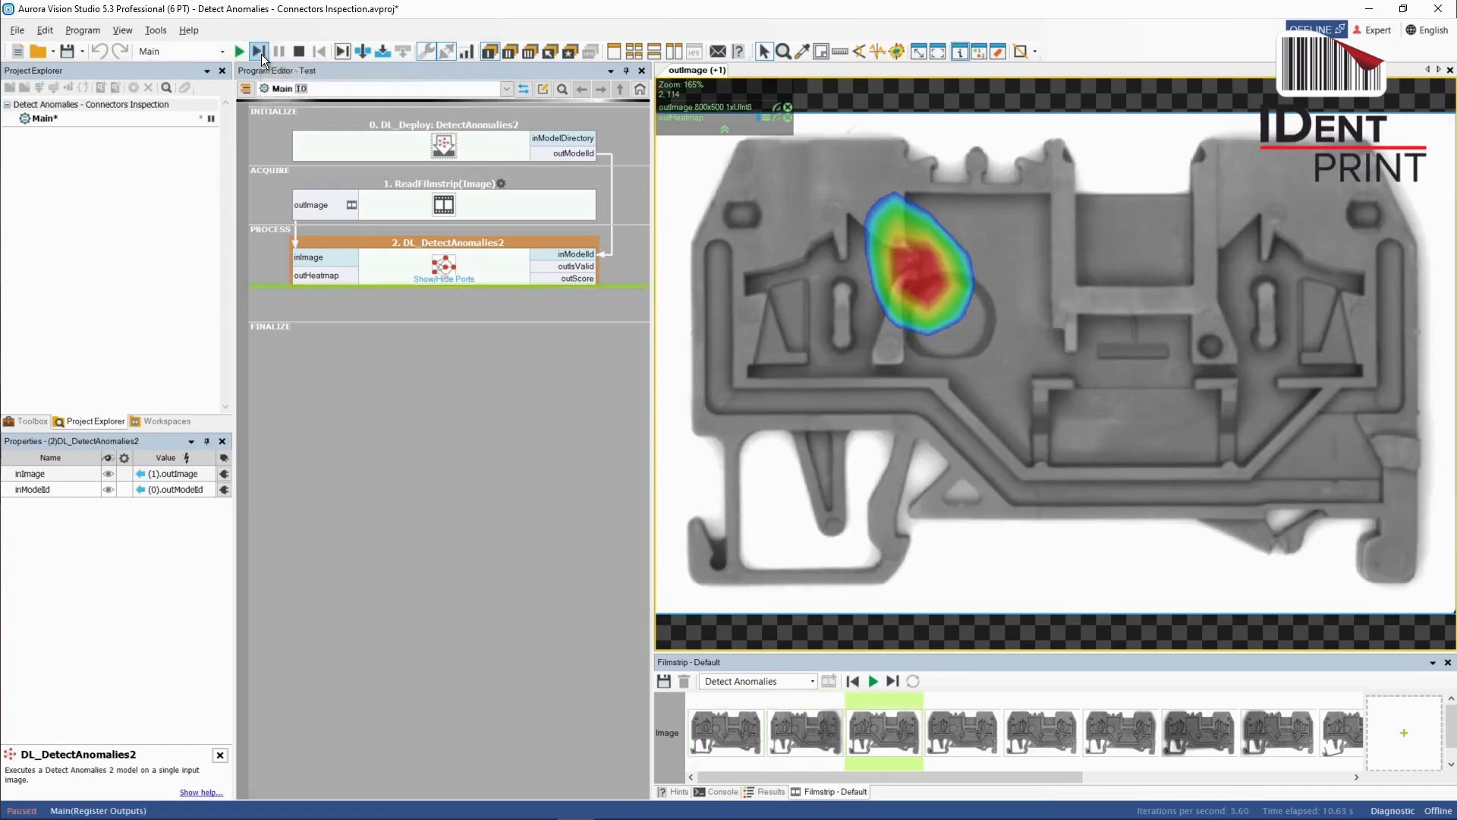
click(261, 53)
click(261, 54)
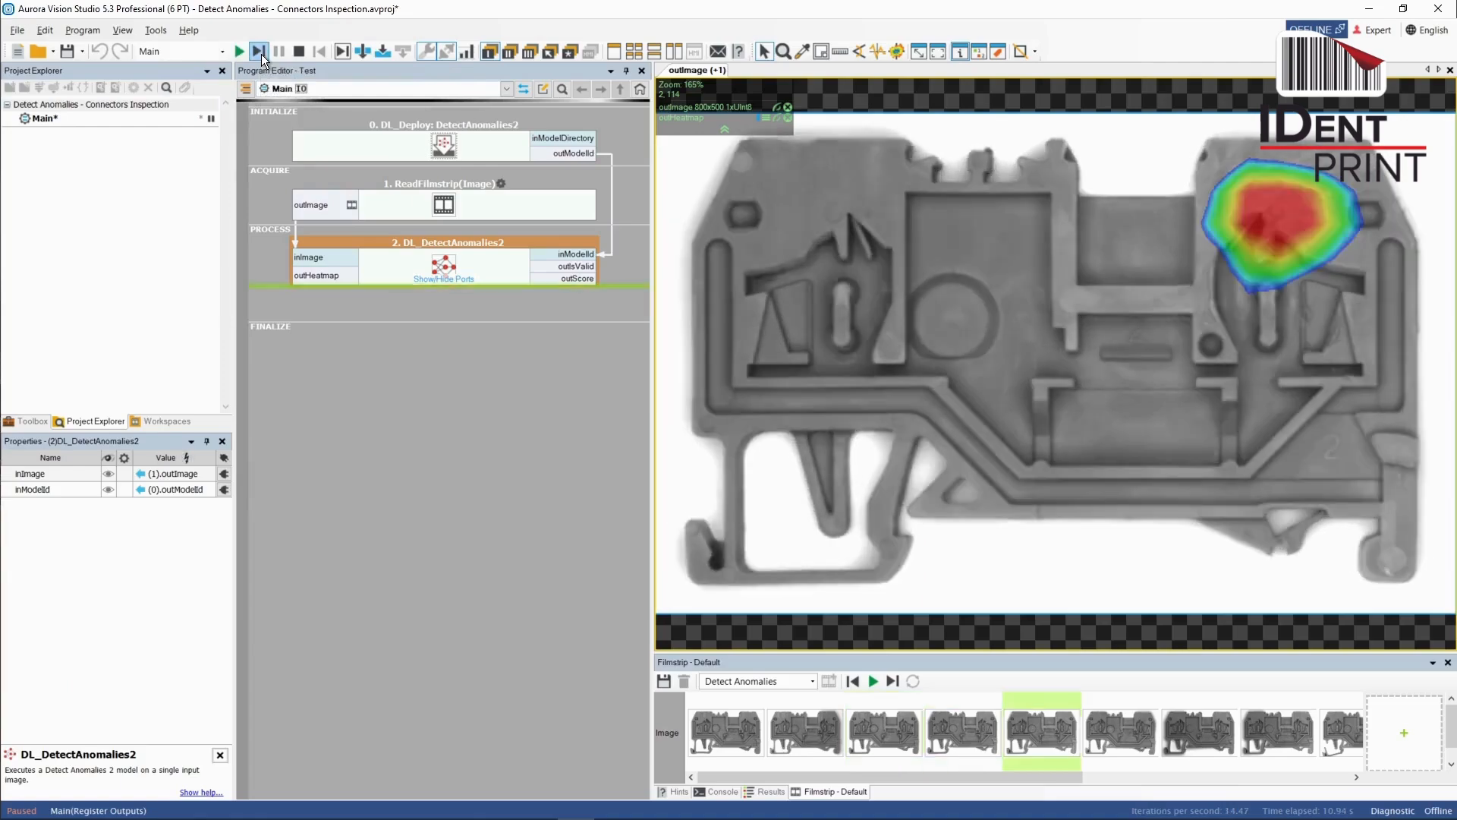
click(261, 53)
click(261, 53)
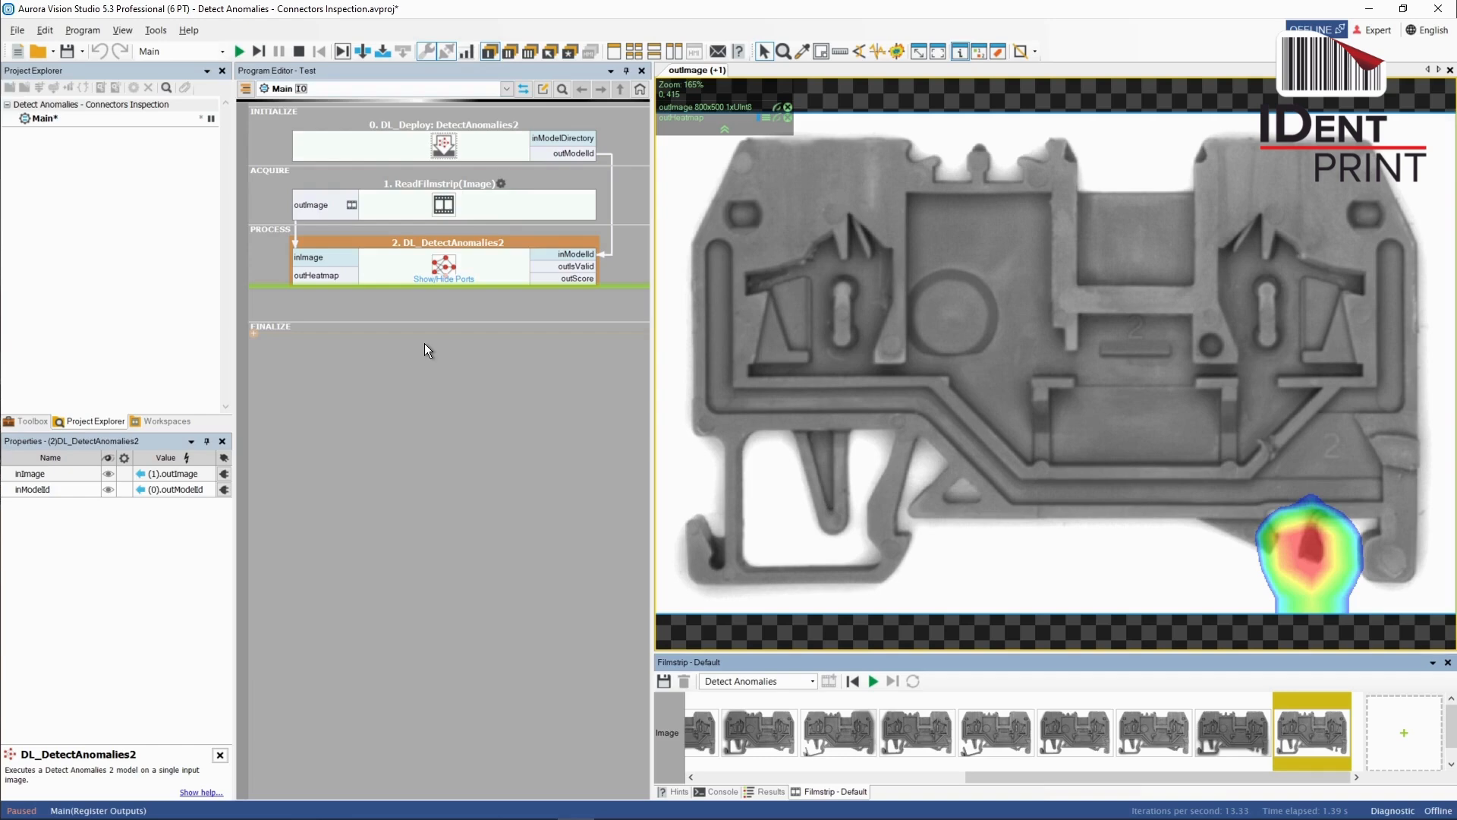
click(302, 52)
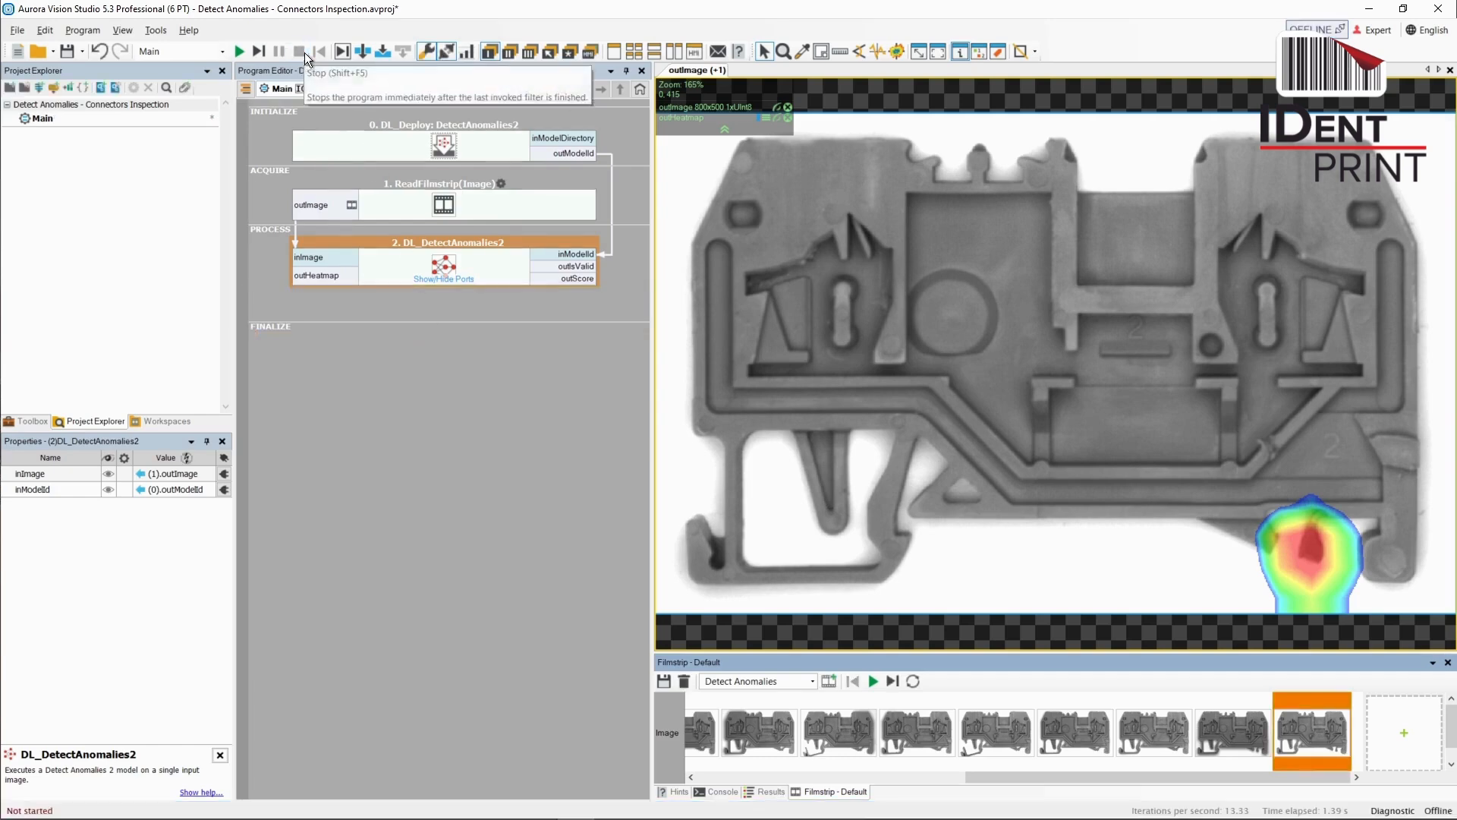
Add a VisualizeHeatmap filter after DL_DetectAnomalies2 in the Process section.
double_click(418, 348)
text(visua)
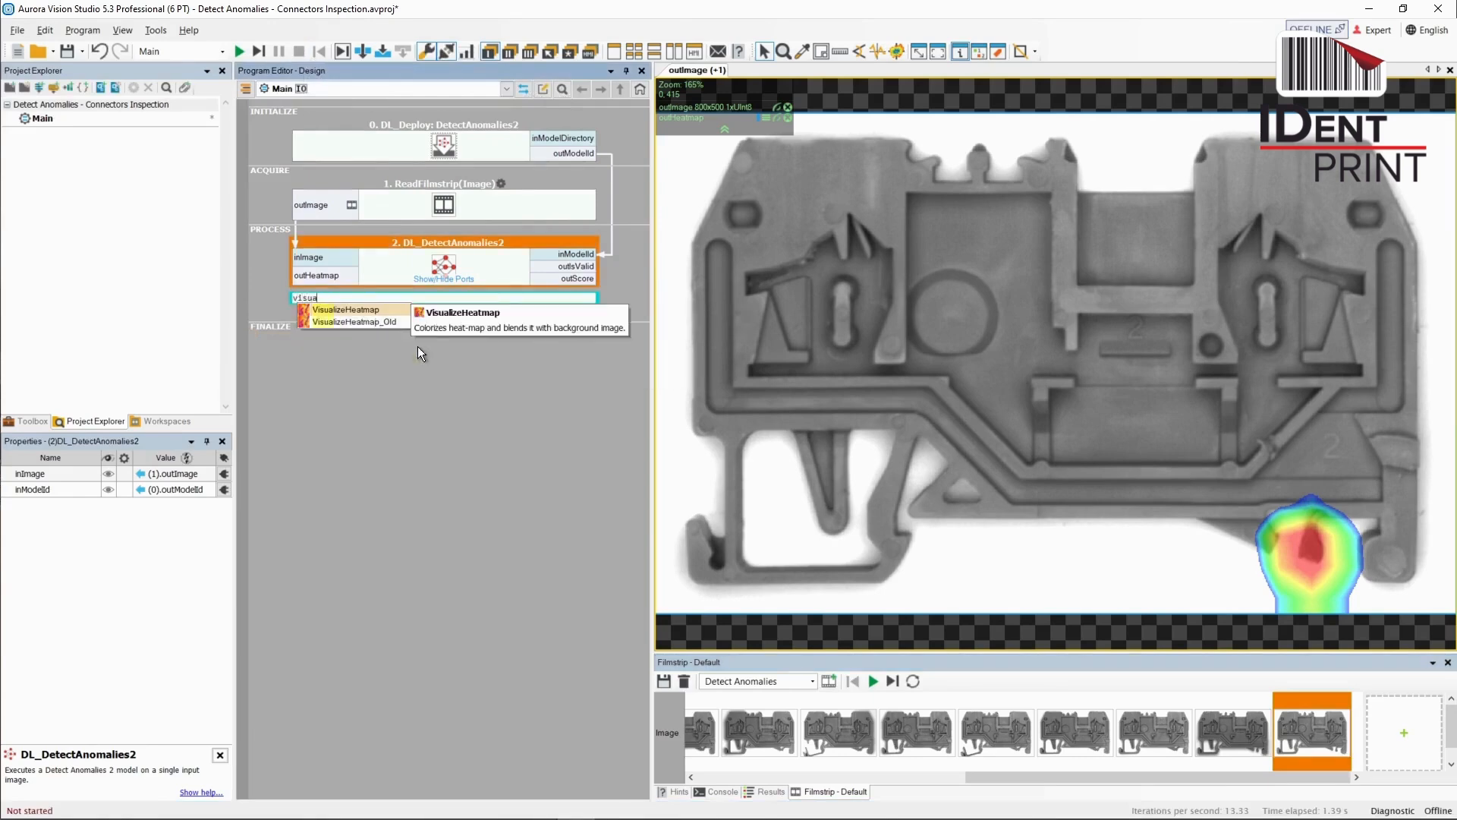
click(371, 311)
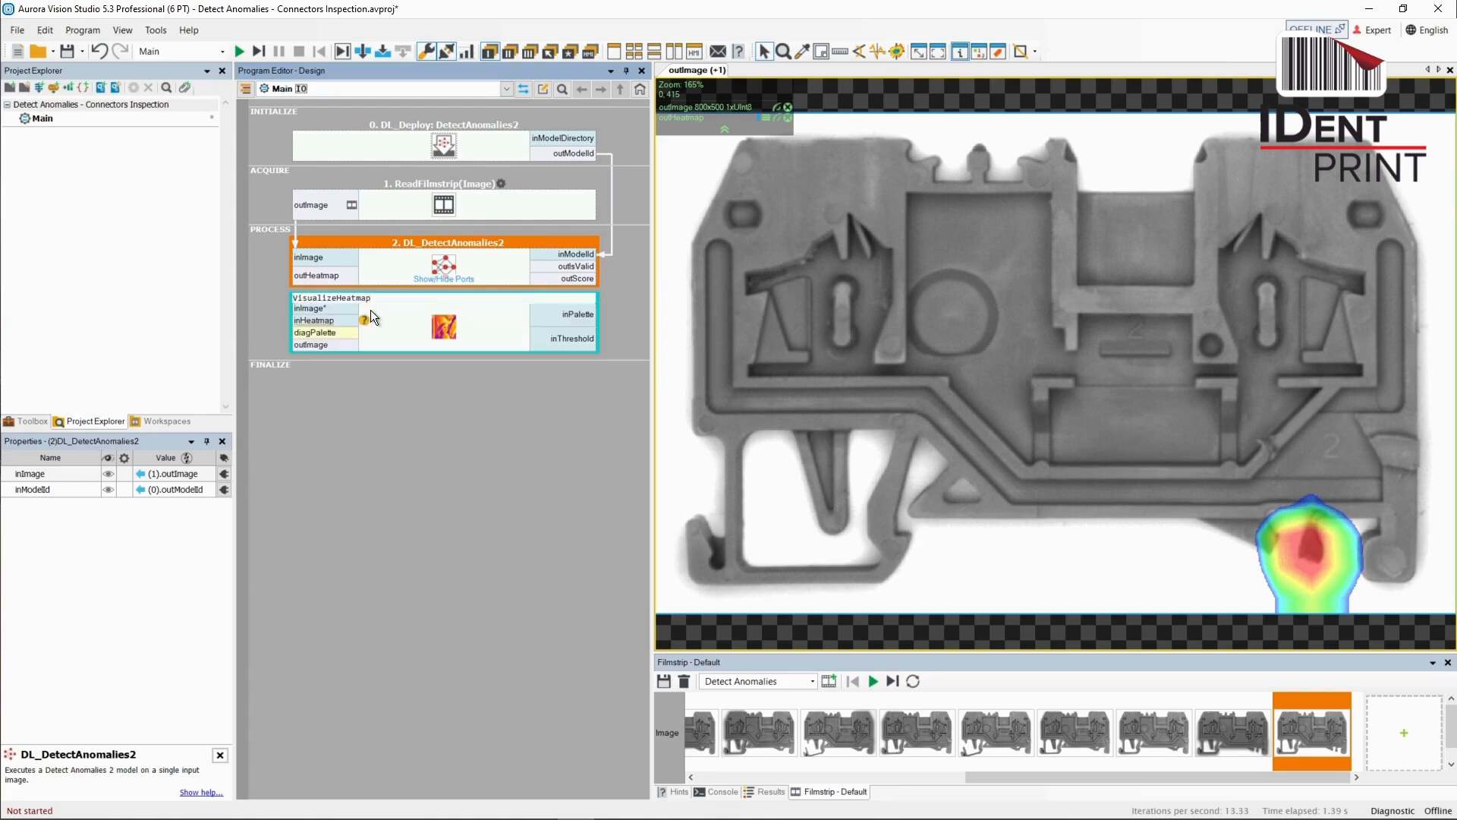
click(411, 387)
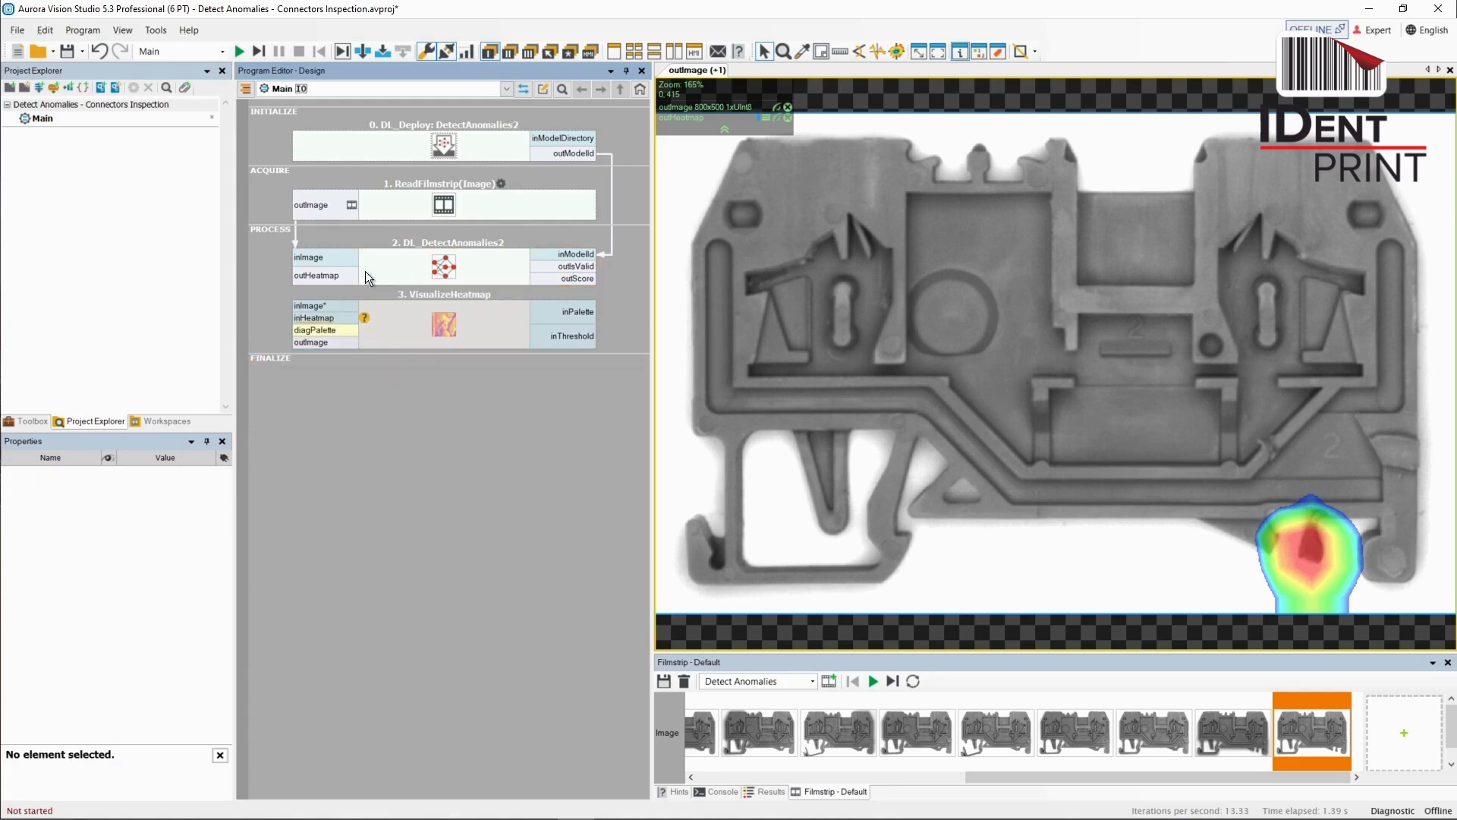
Connect the filmstrip image and outHeatmap to VisualizeHeatmap, and preview only its outImage without the separate heatmap overlay.
drag(313, 203, 298, 302)
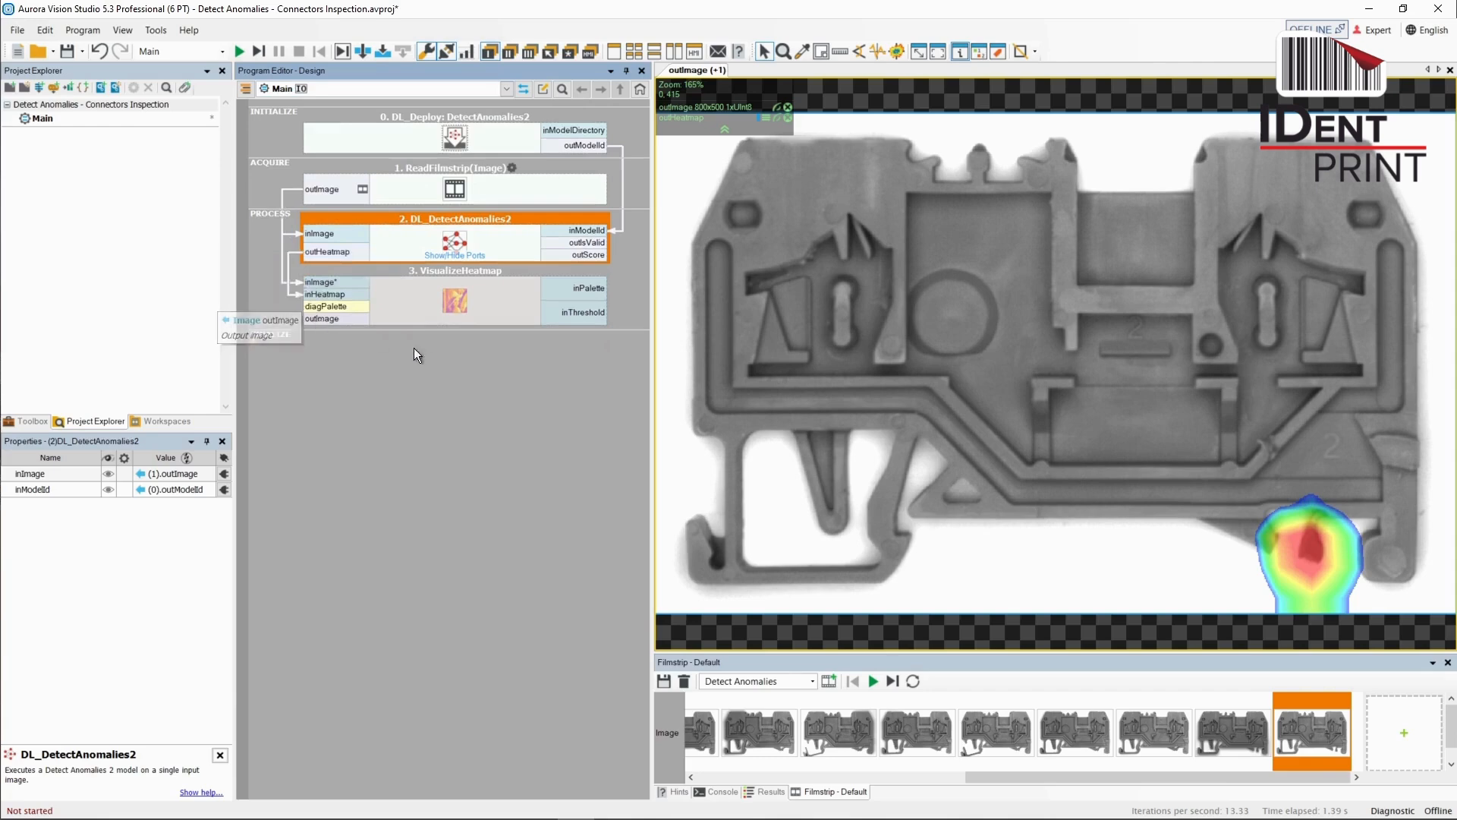
drag(347, 320, 726, 385)
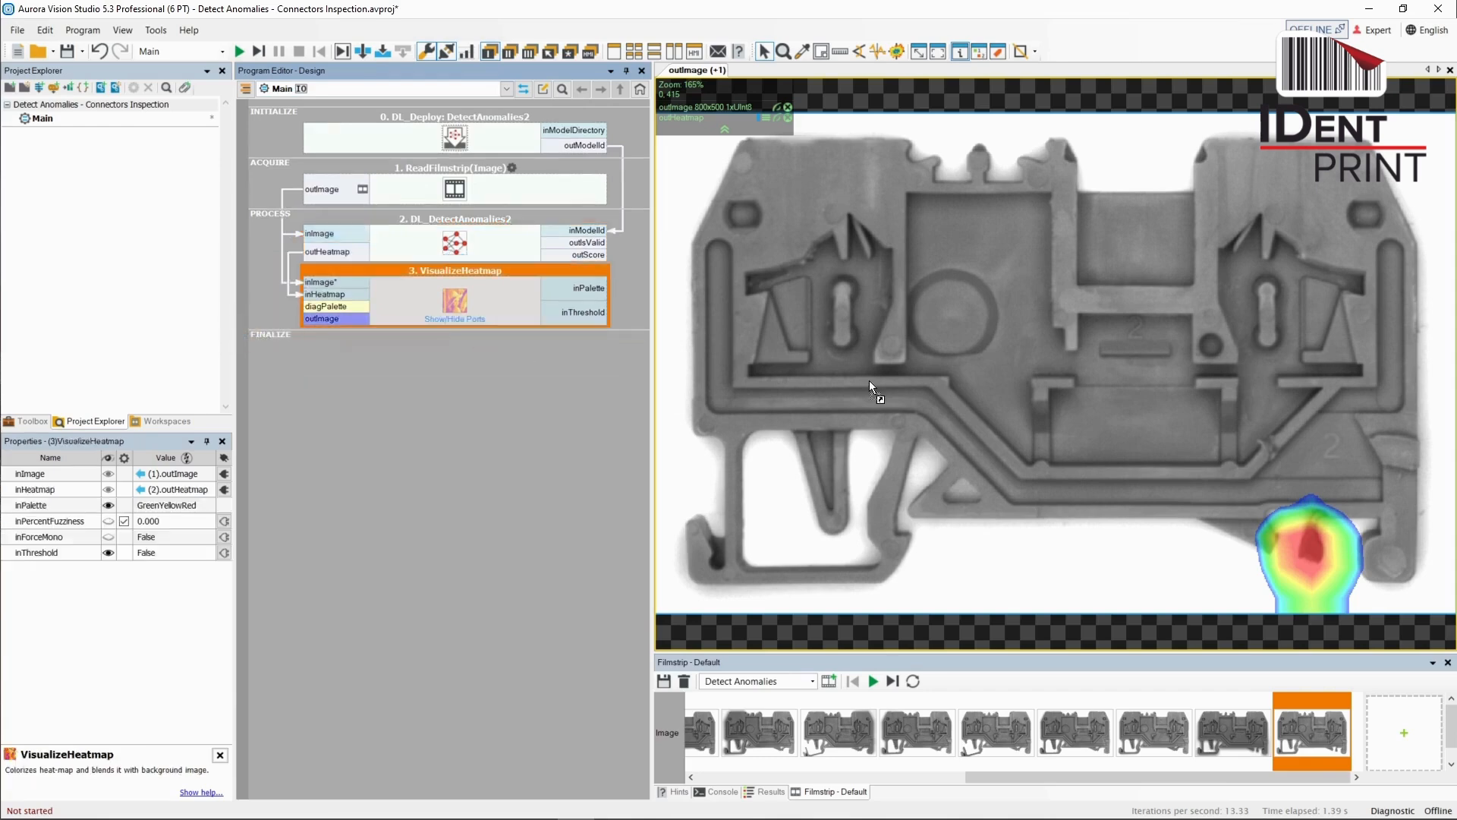
drag(868, 380, 868, 380)
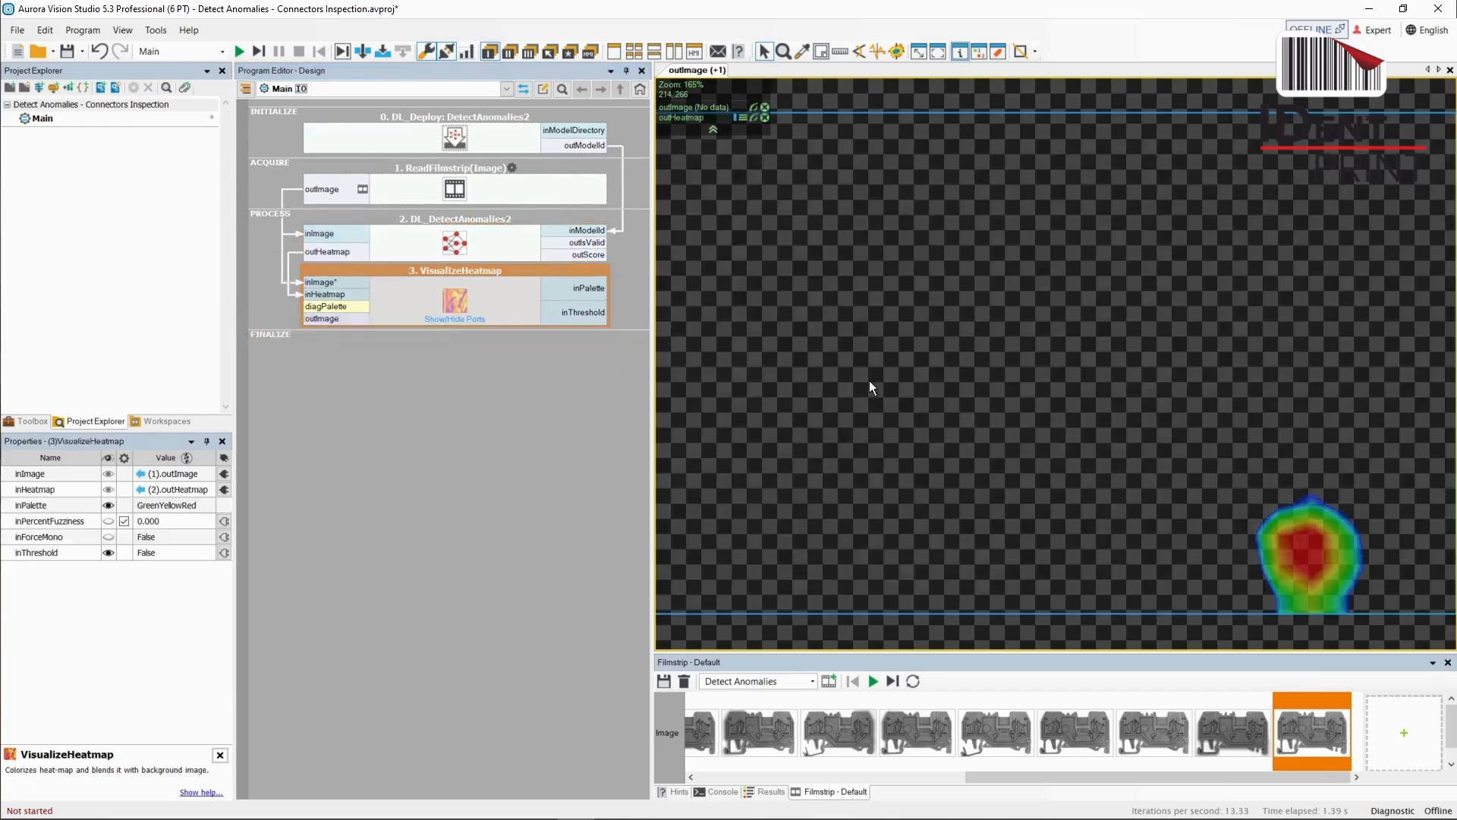
click(765, 118)
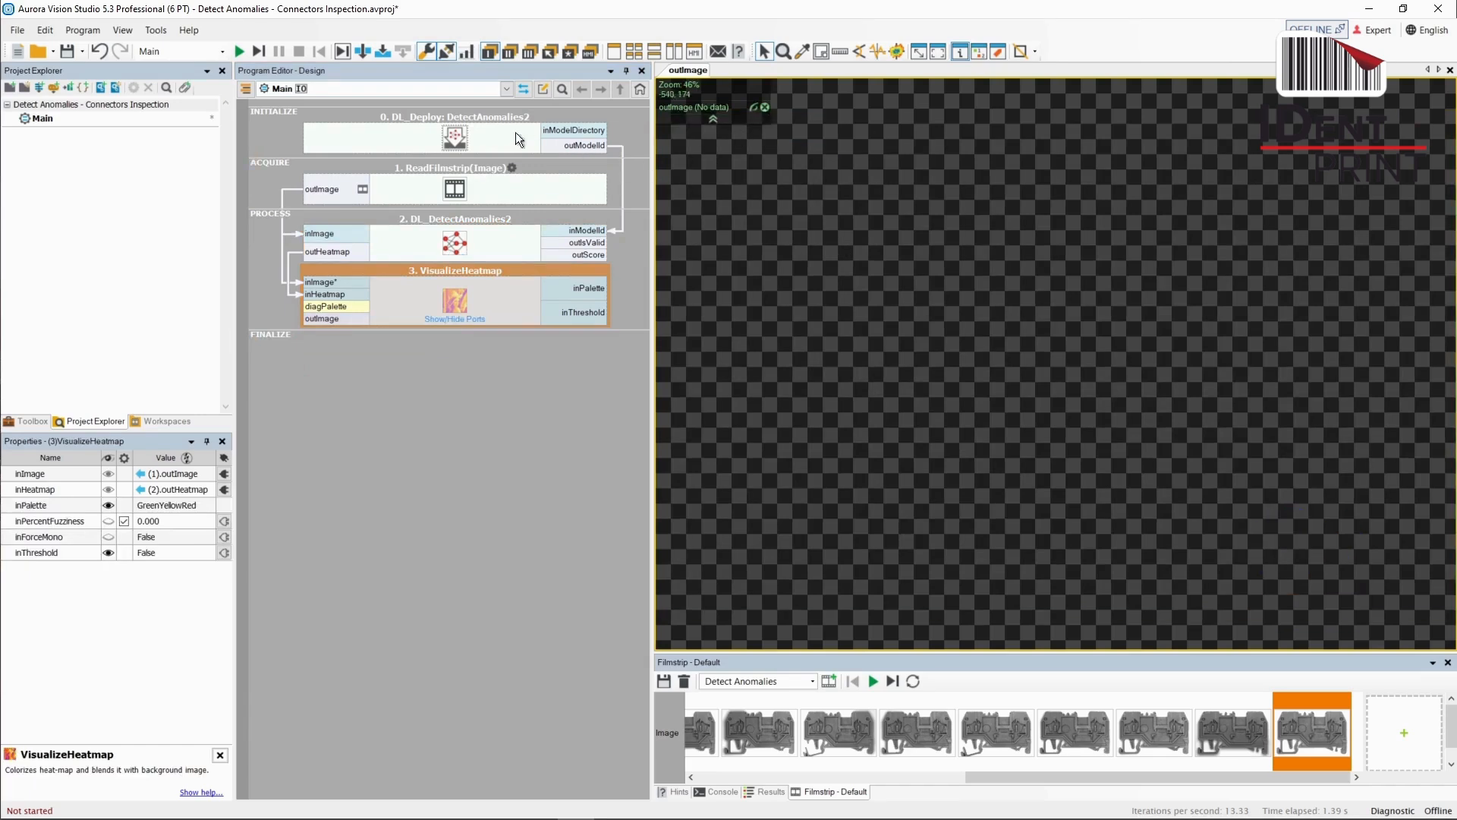
Iterate the program over several filmstrip images to examine the VisualizeHeatmap output.
click(258, 53)
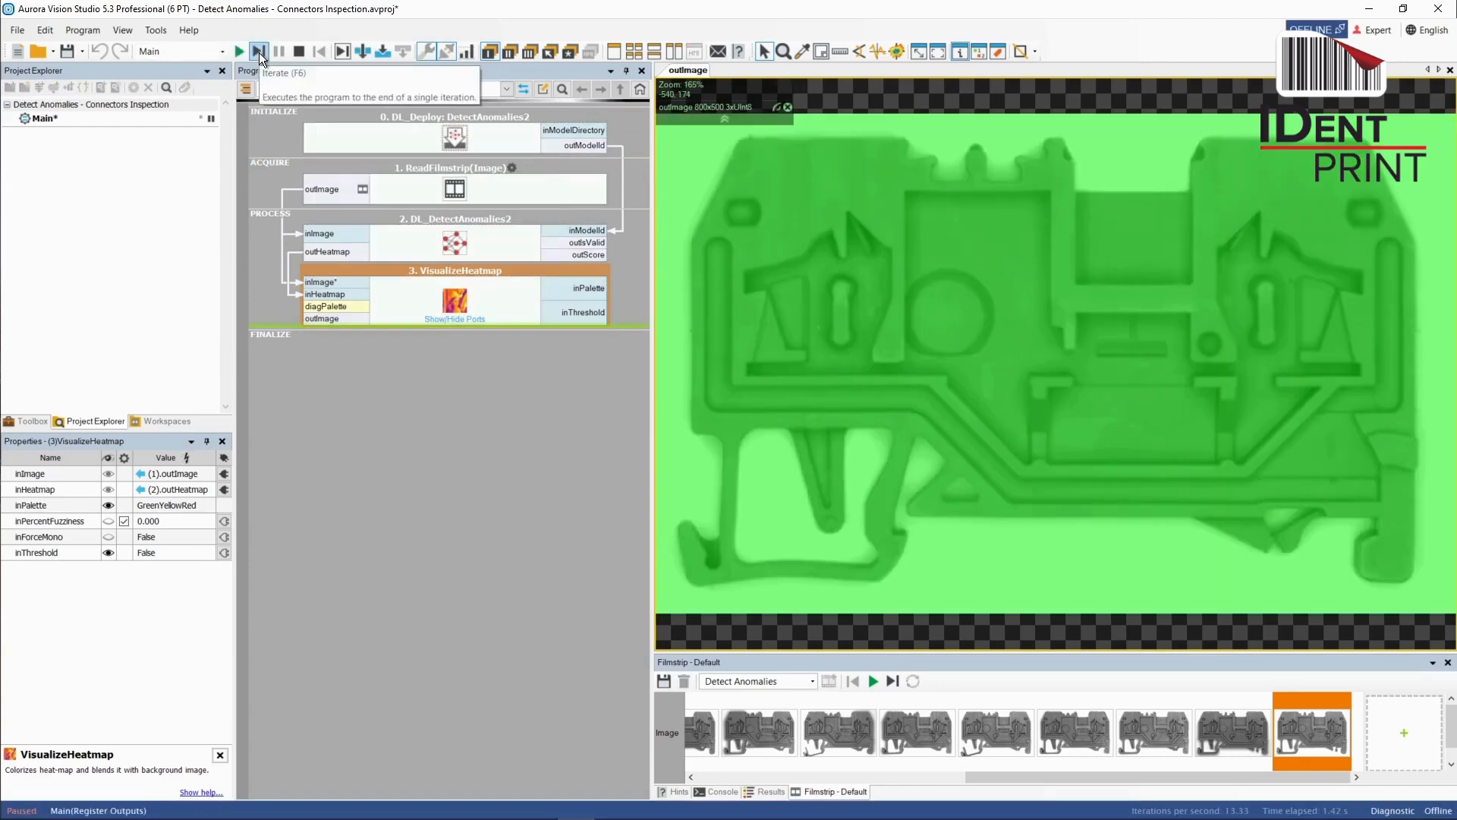
click(258, 53)
click(258, 53)
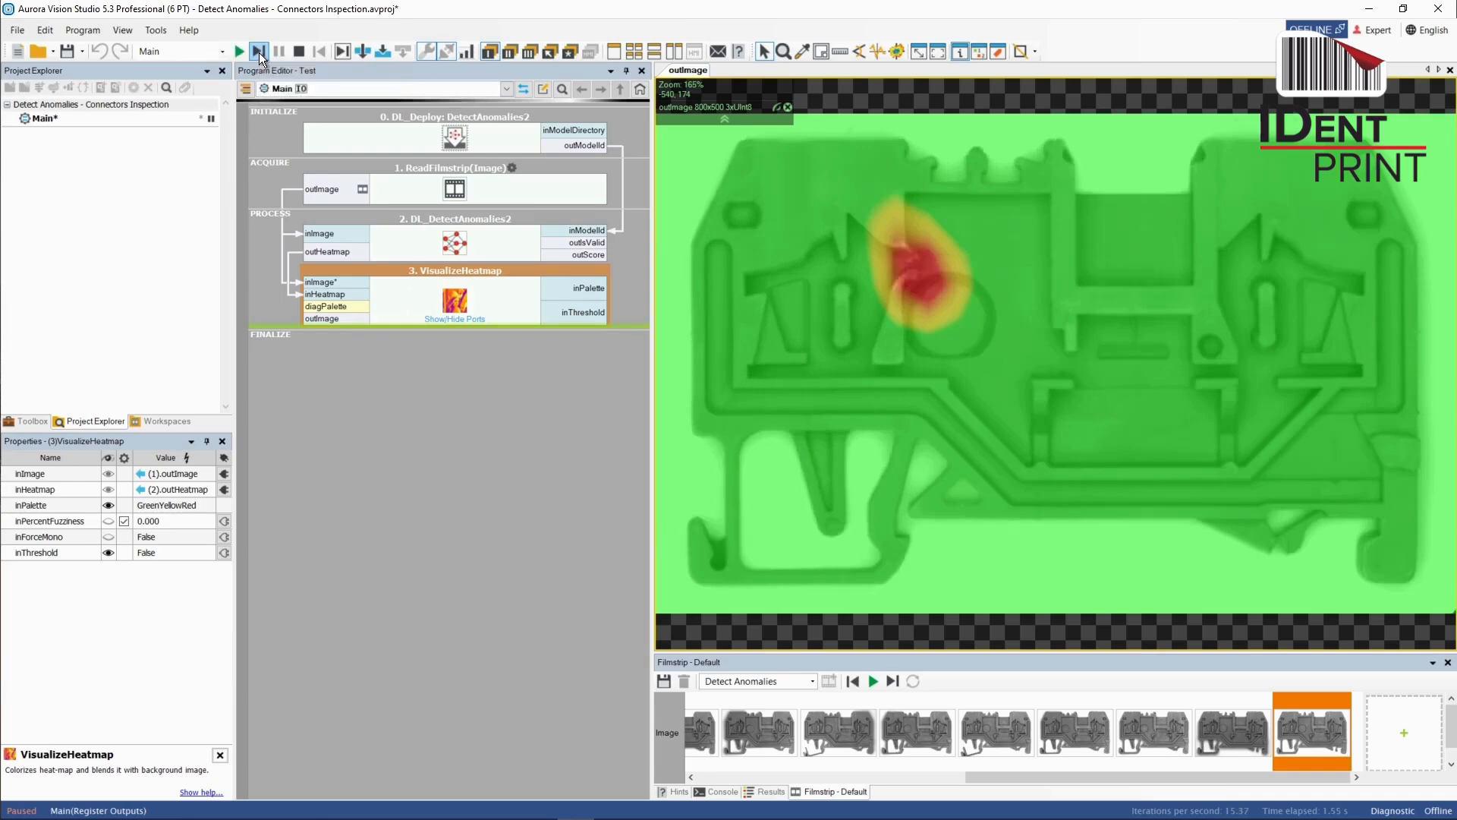
click(259, 53)
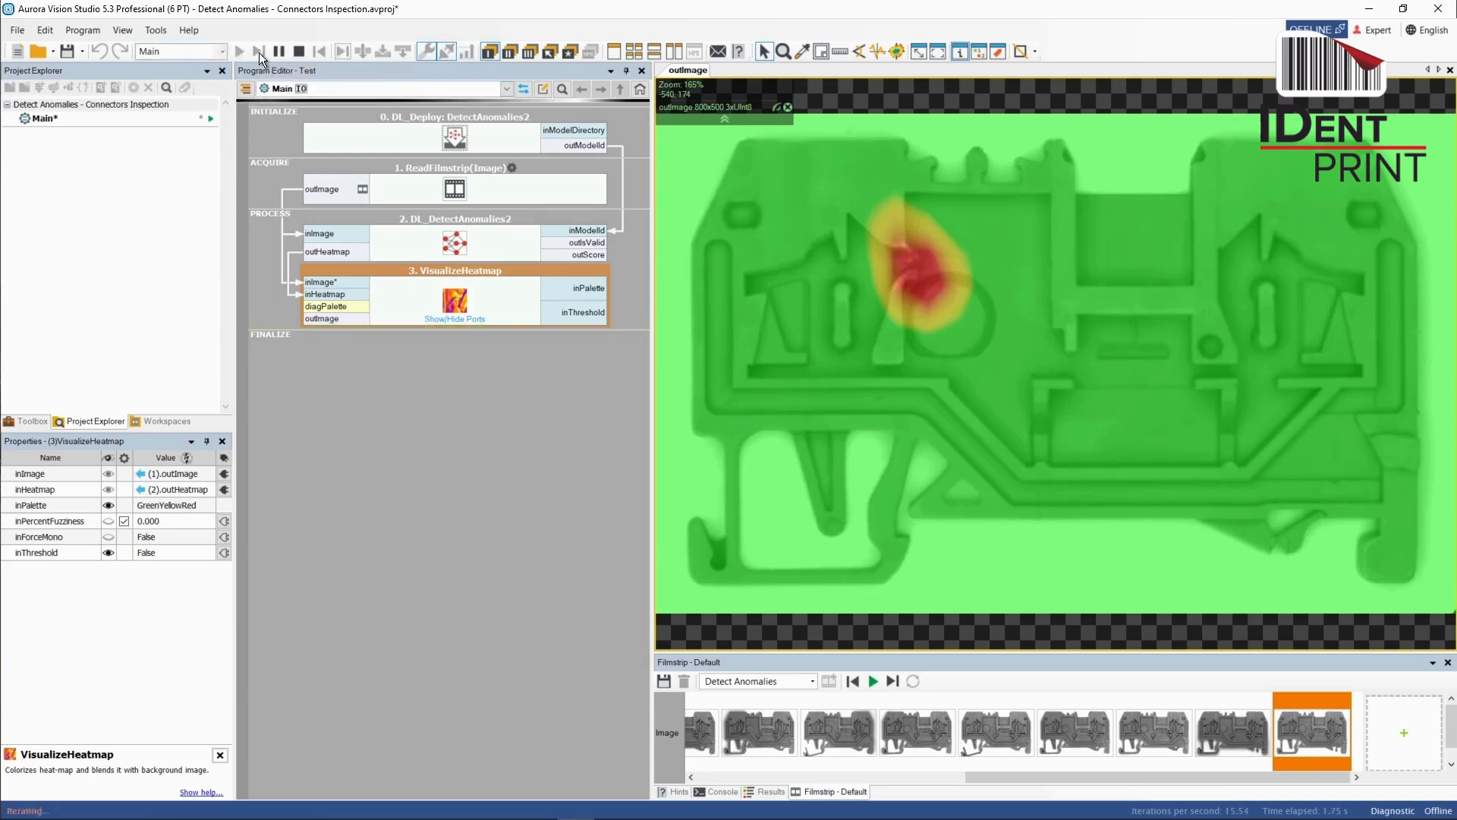
click(259, 52)
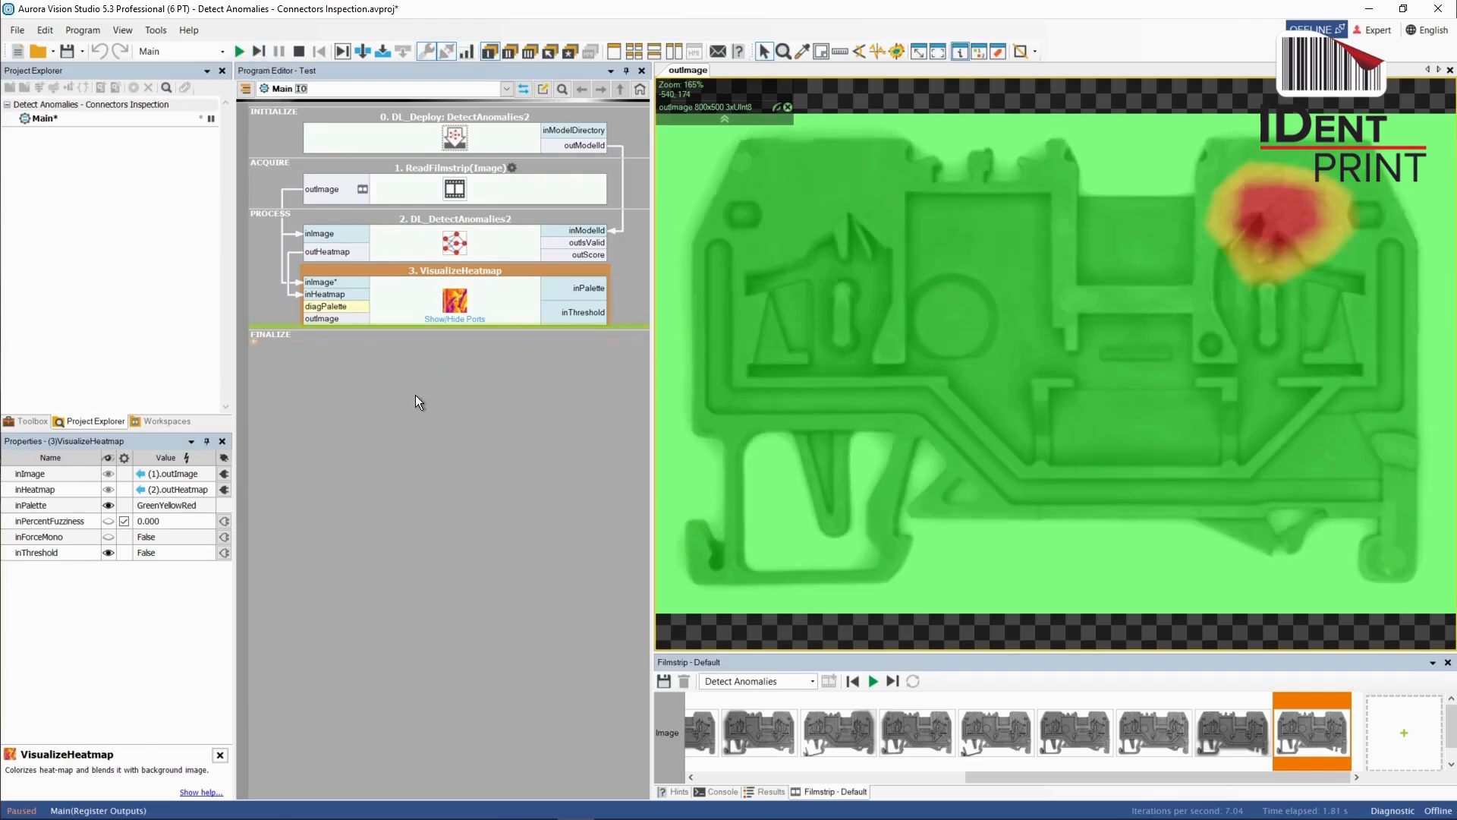
Set the VisualizeHeatmap filter's inThreshold to True.
click(180, 552)
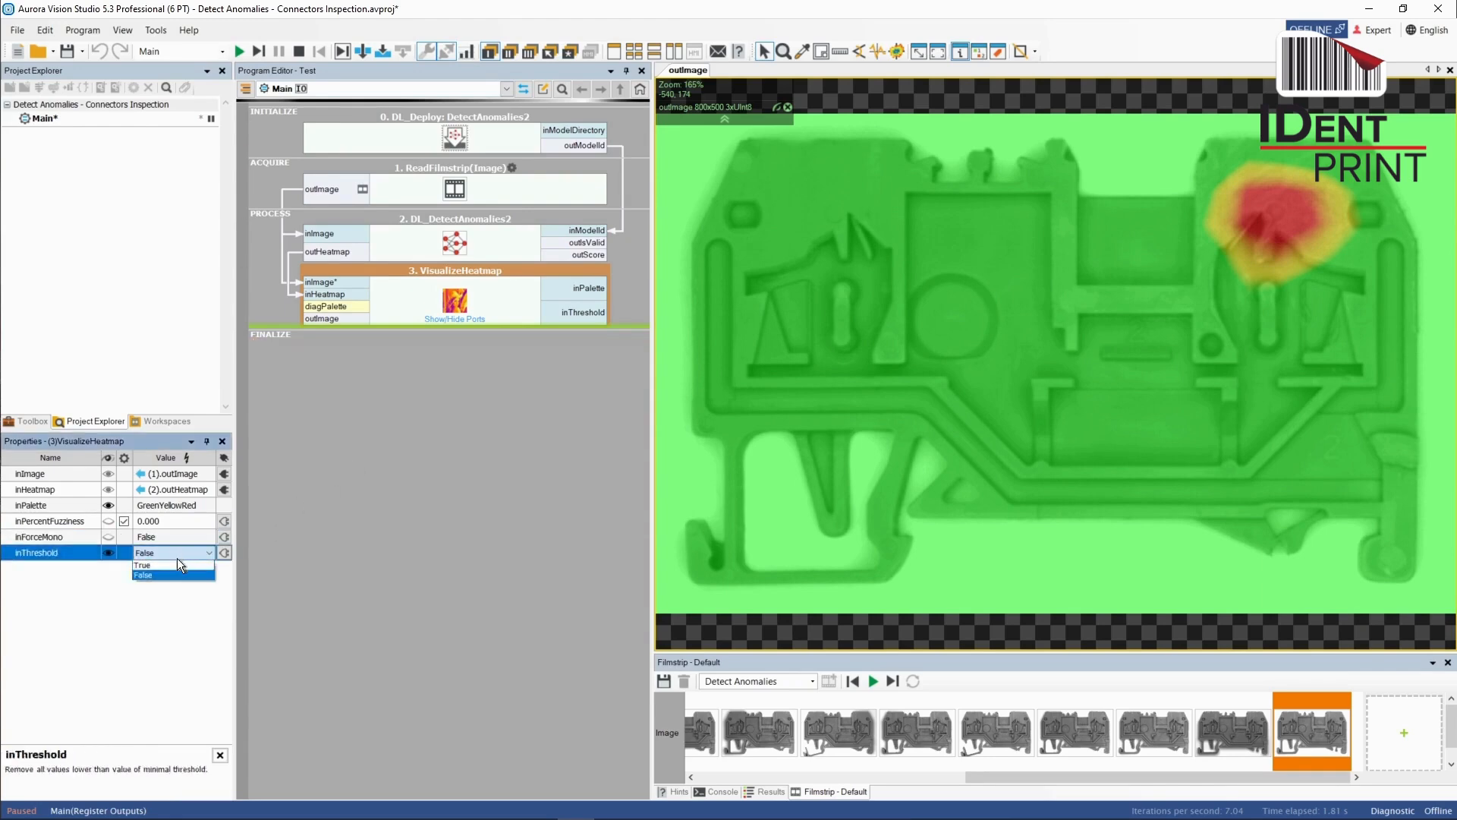
click(177, 566)
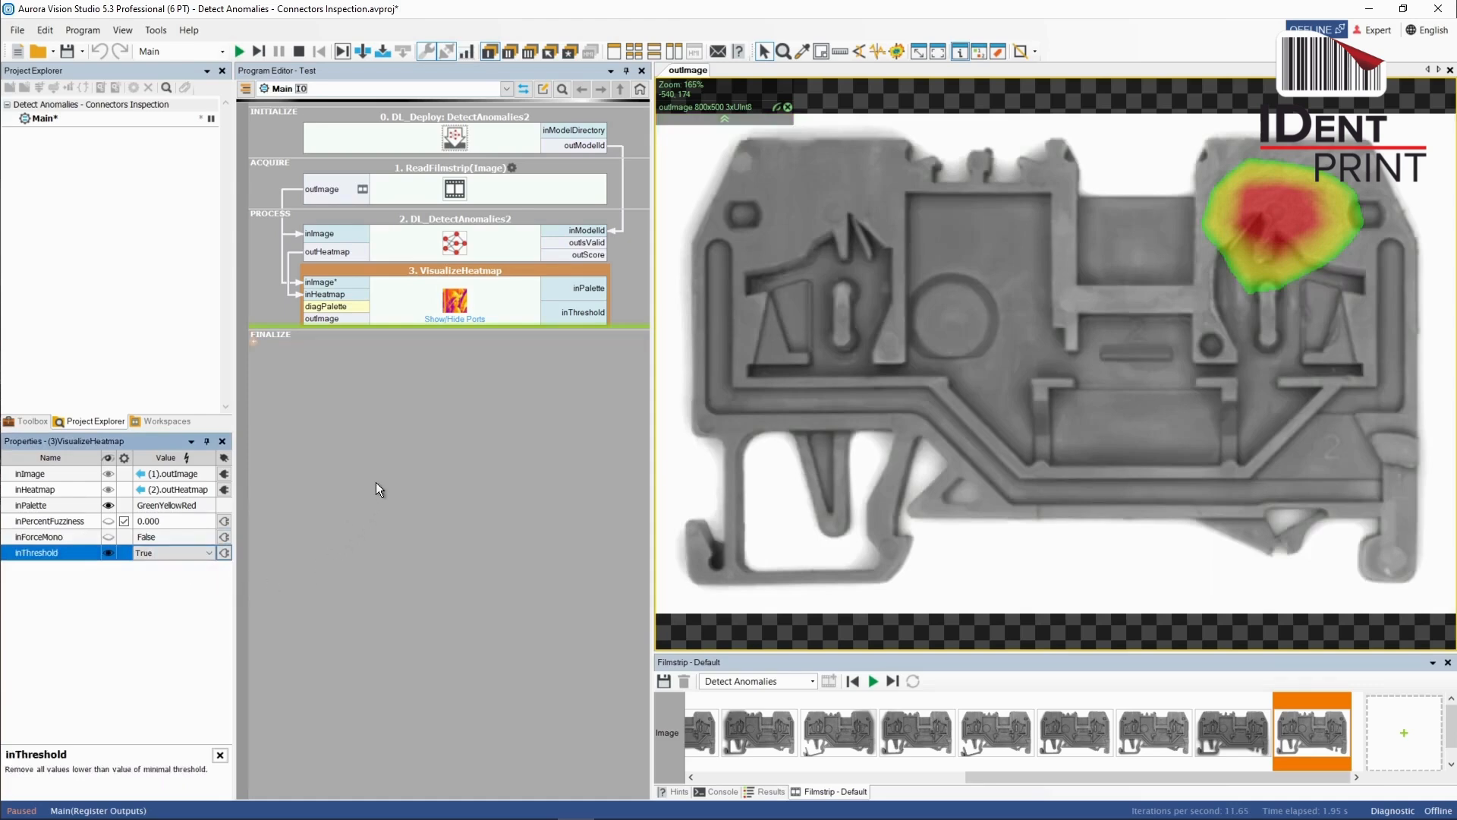
Try the BlueGreenRedWhite and BlackRedYellowWhite palettes for VisualizeHeatmap's inPalette and restore GreenYellowRed.
click(183, 505)
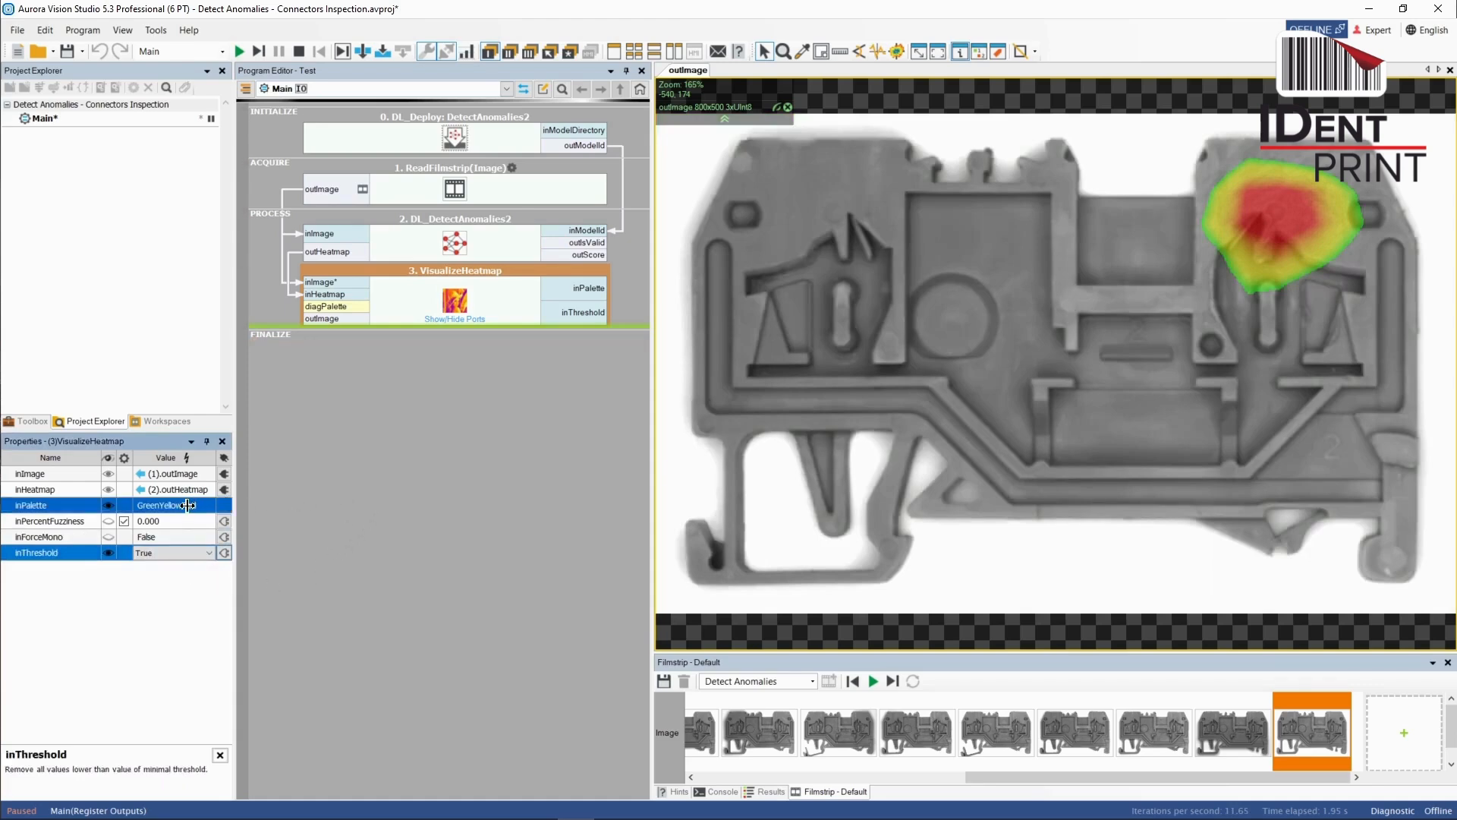
click(187, 506)
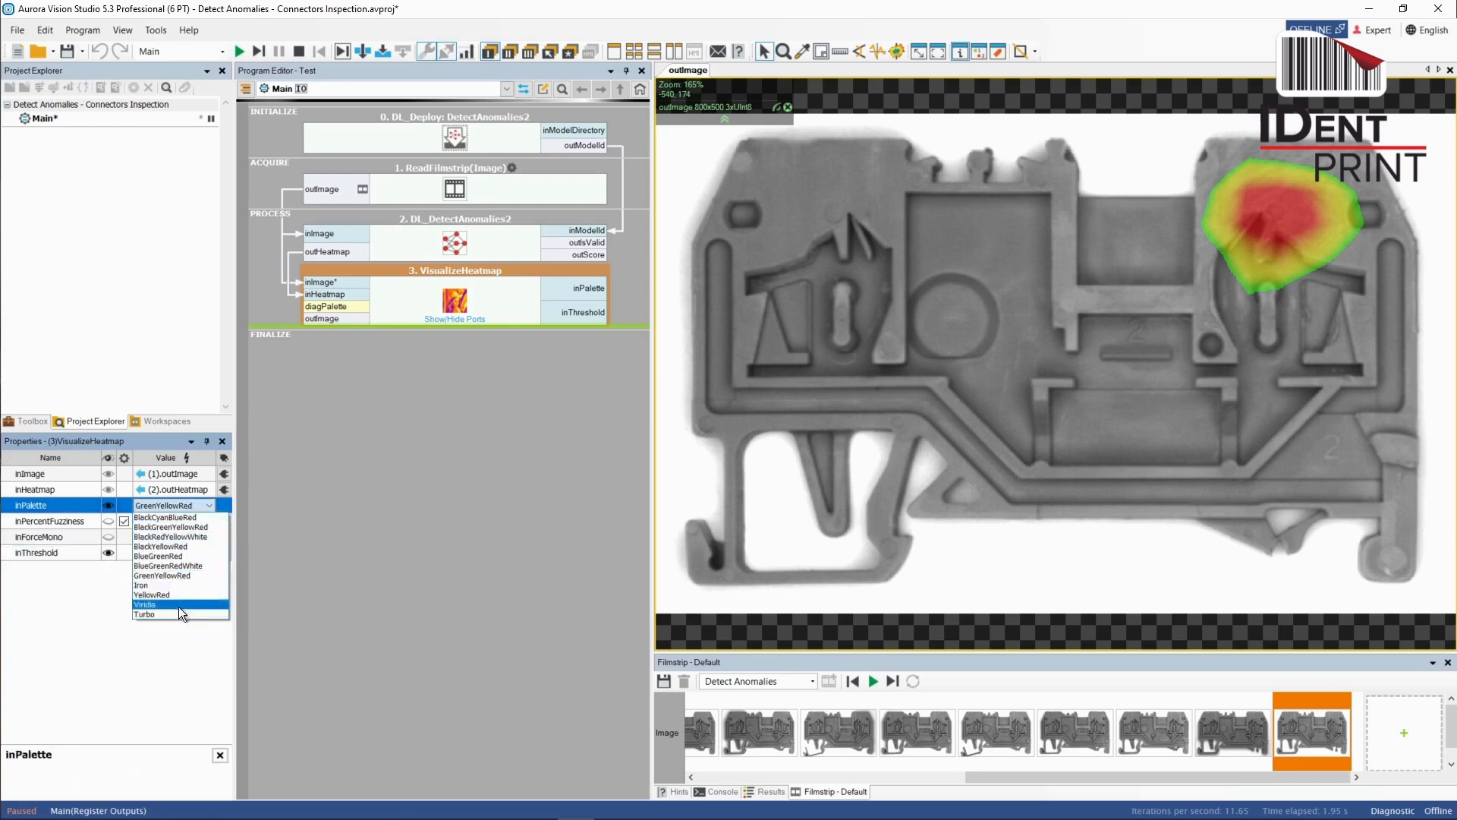
click(188, 568)
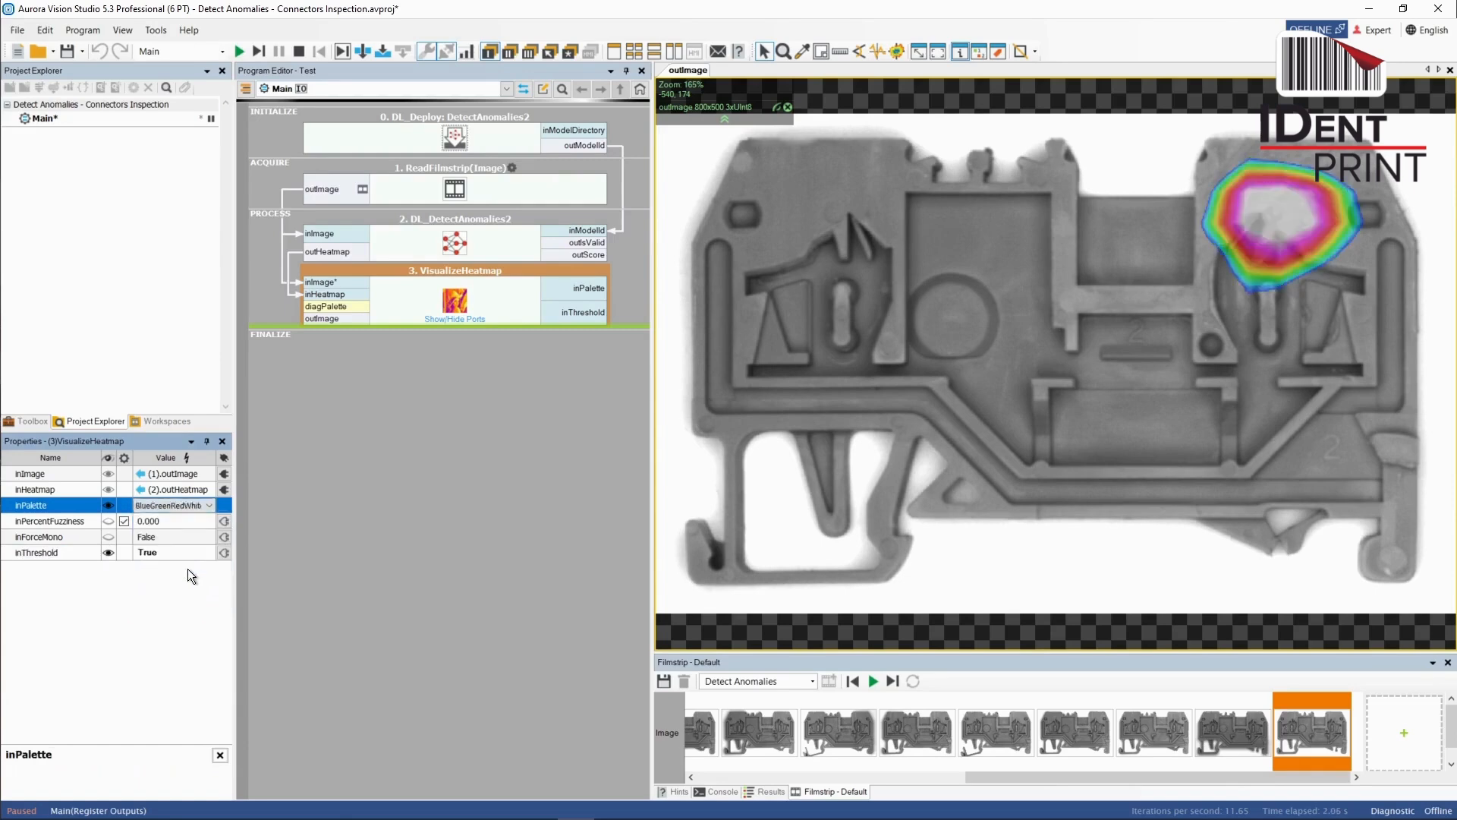
click(188, 505)
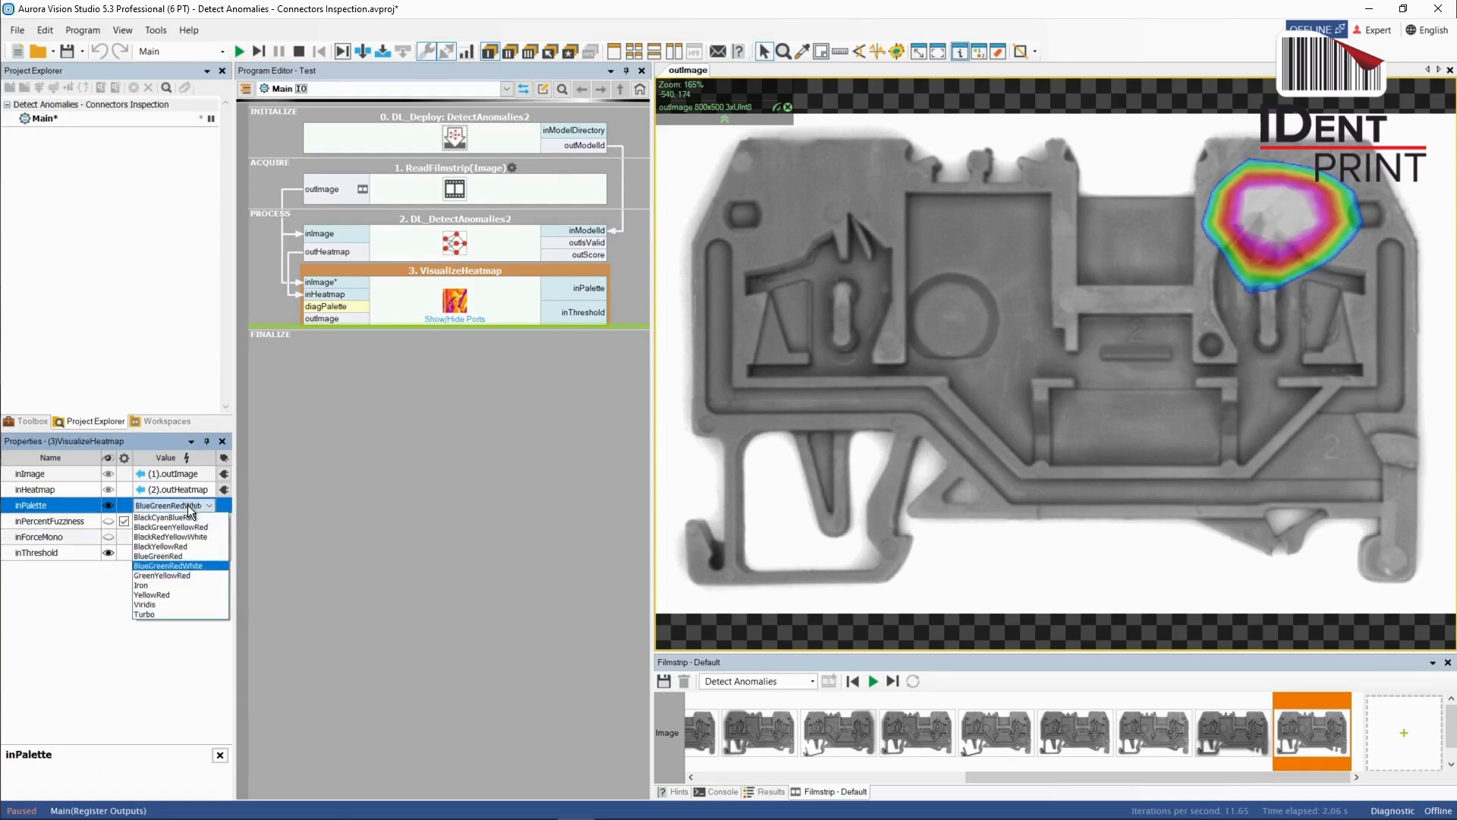
click(188, 536)
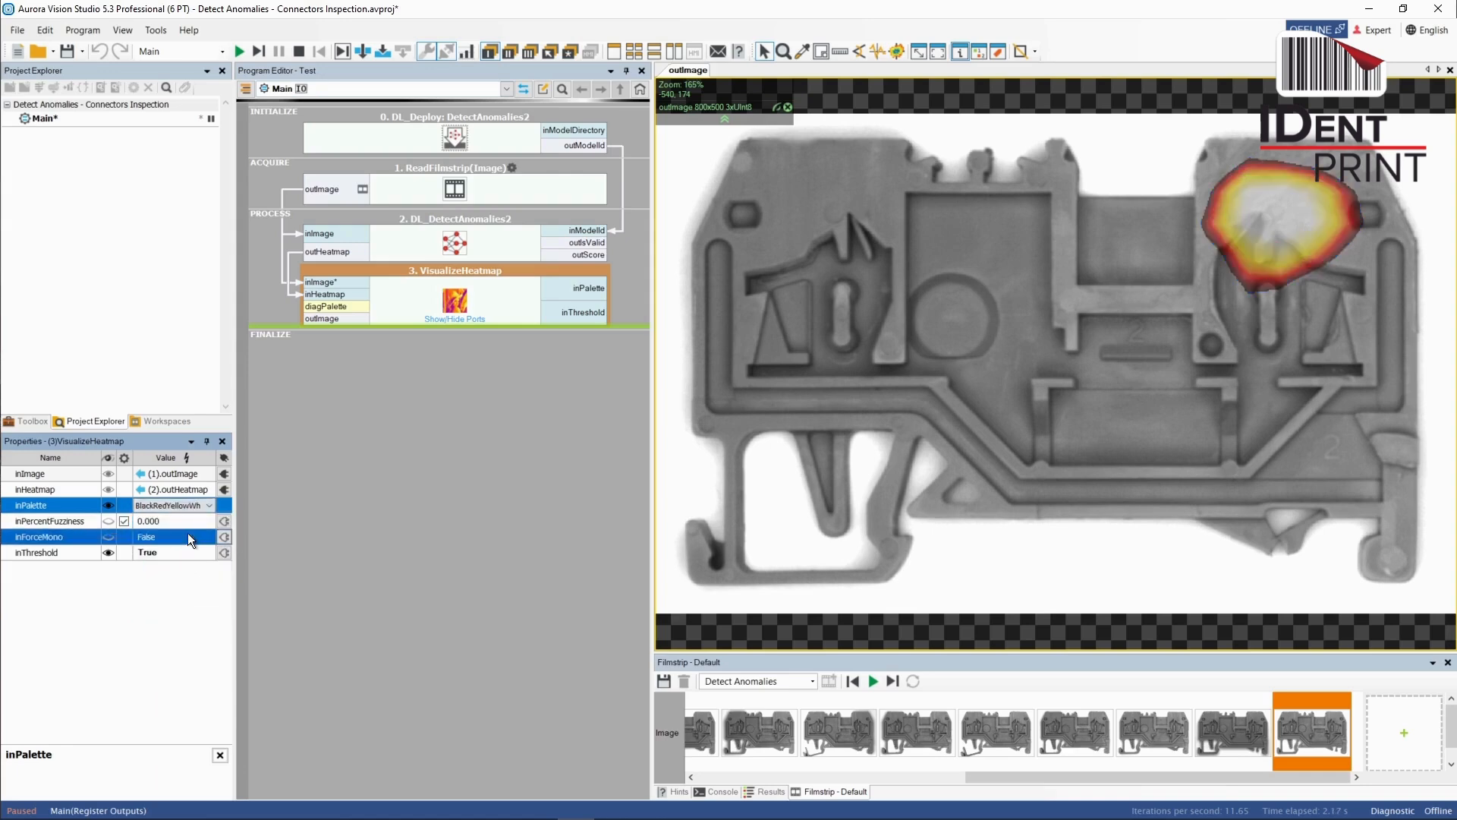
click(190, 507)
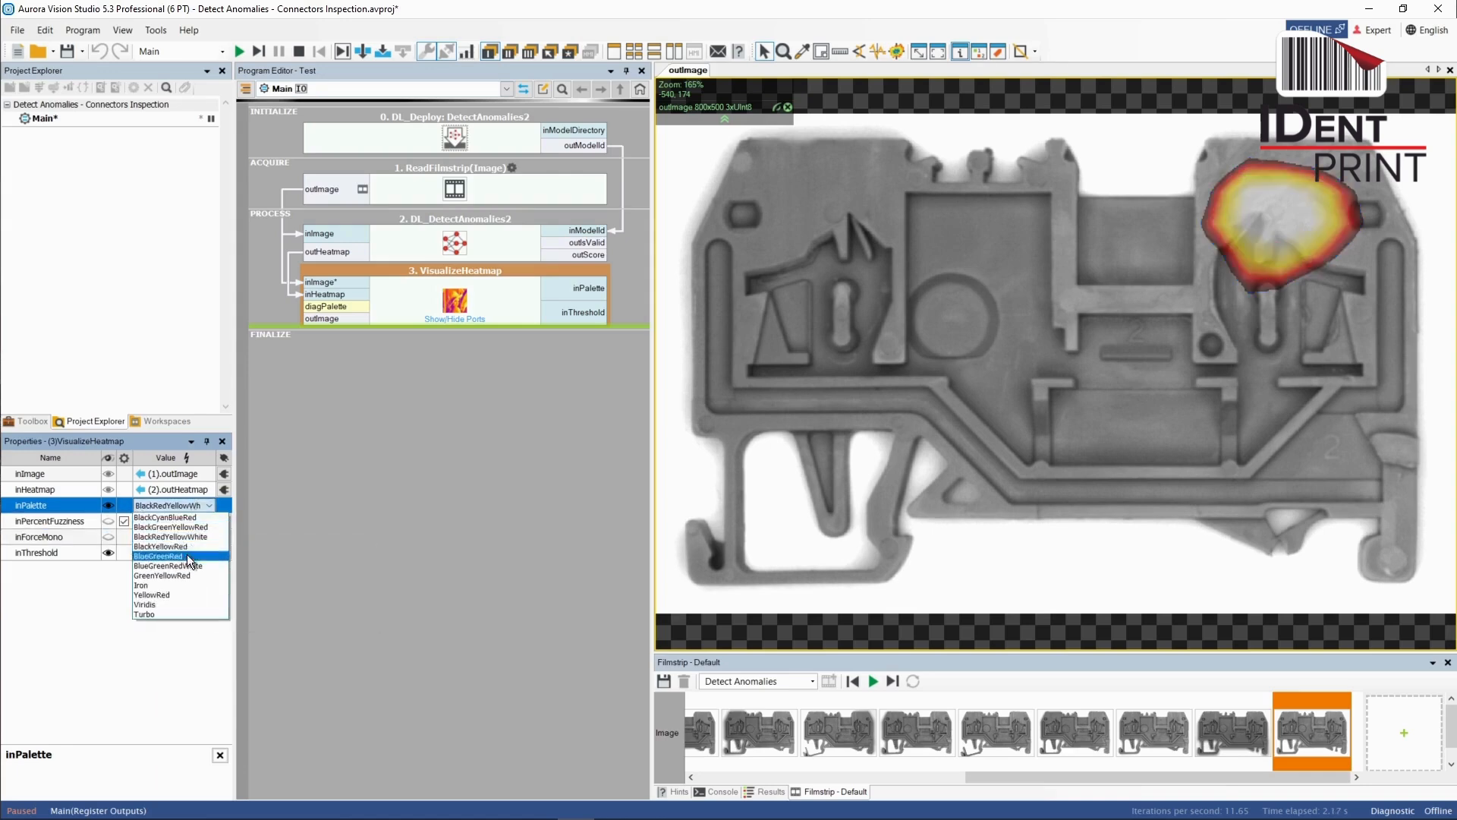
click(185, 575)
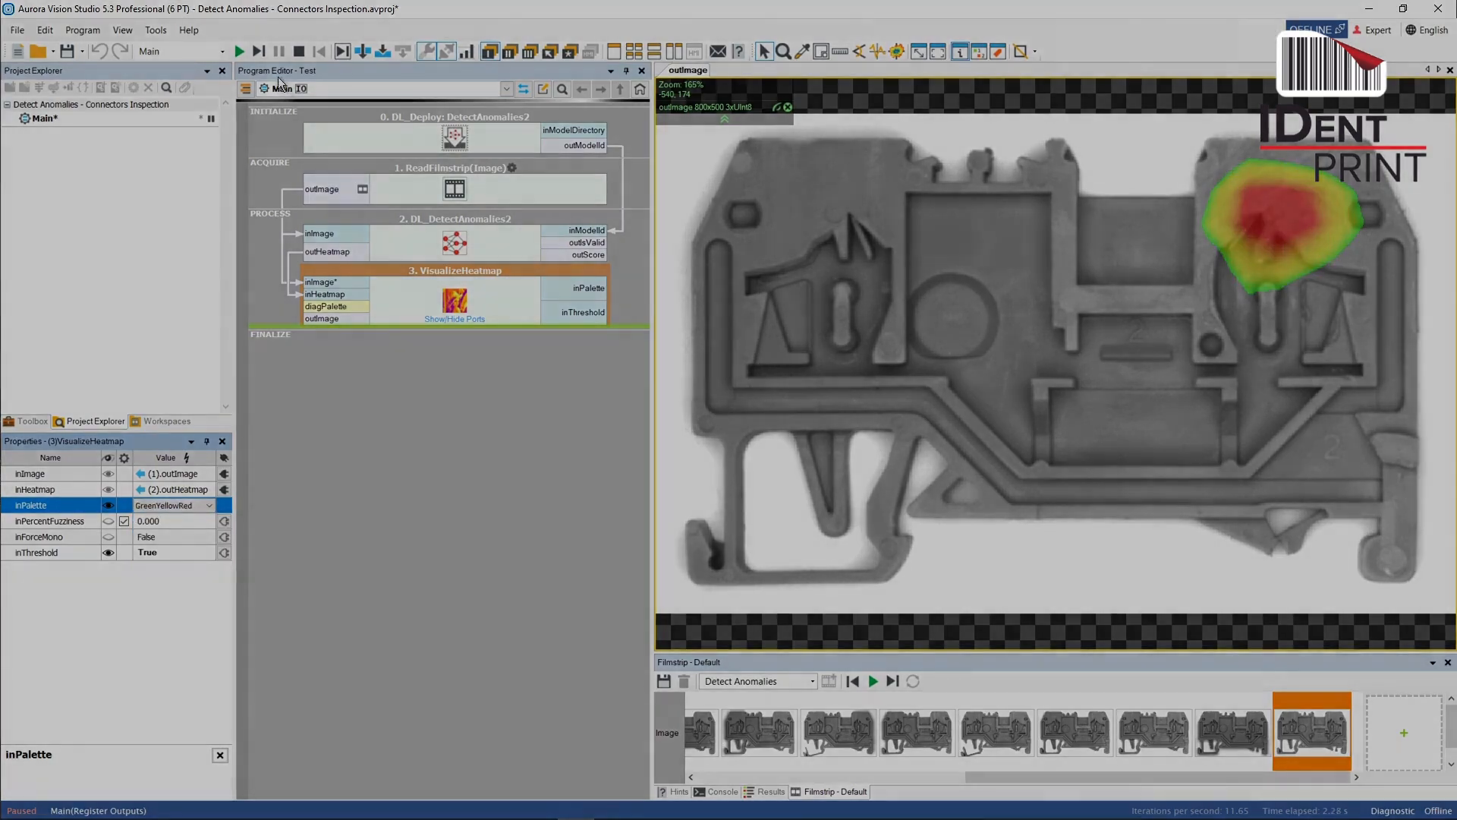
click(258, 52)
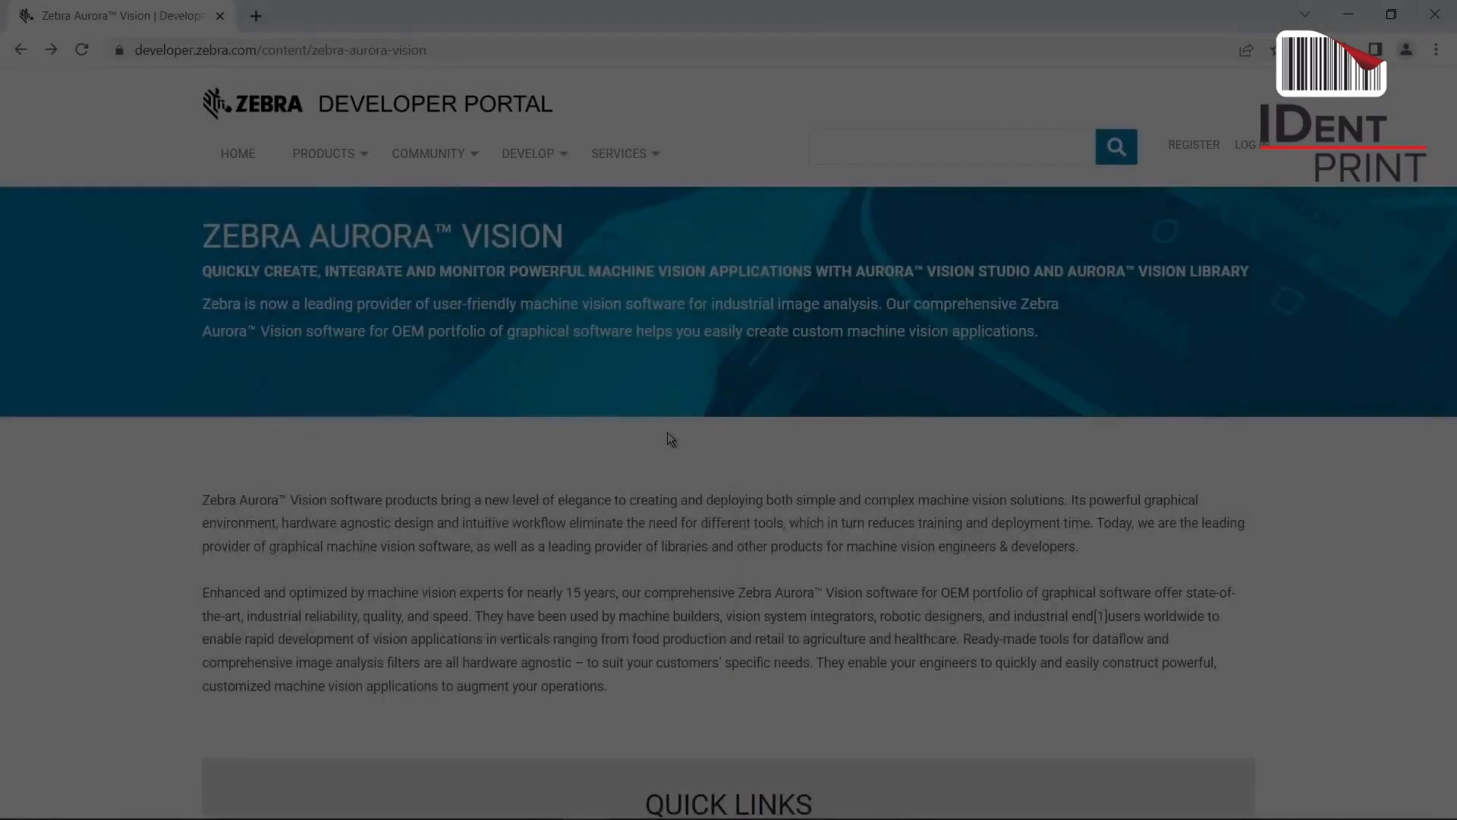
Open the Zebra Aurora Vision Studio documentation through the documentation quick link on the Zebra Developer Portal in the browser.
scroll(667, 431, down, 6)
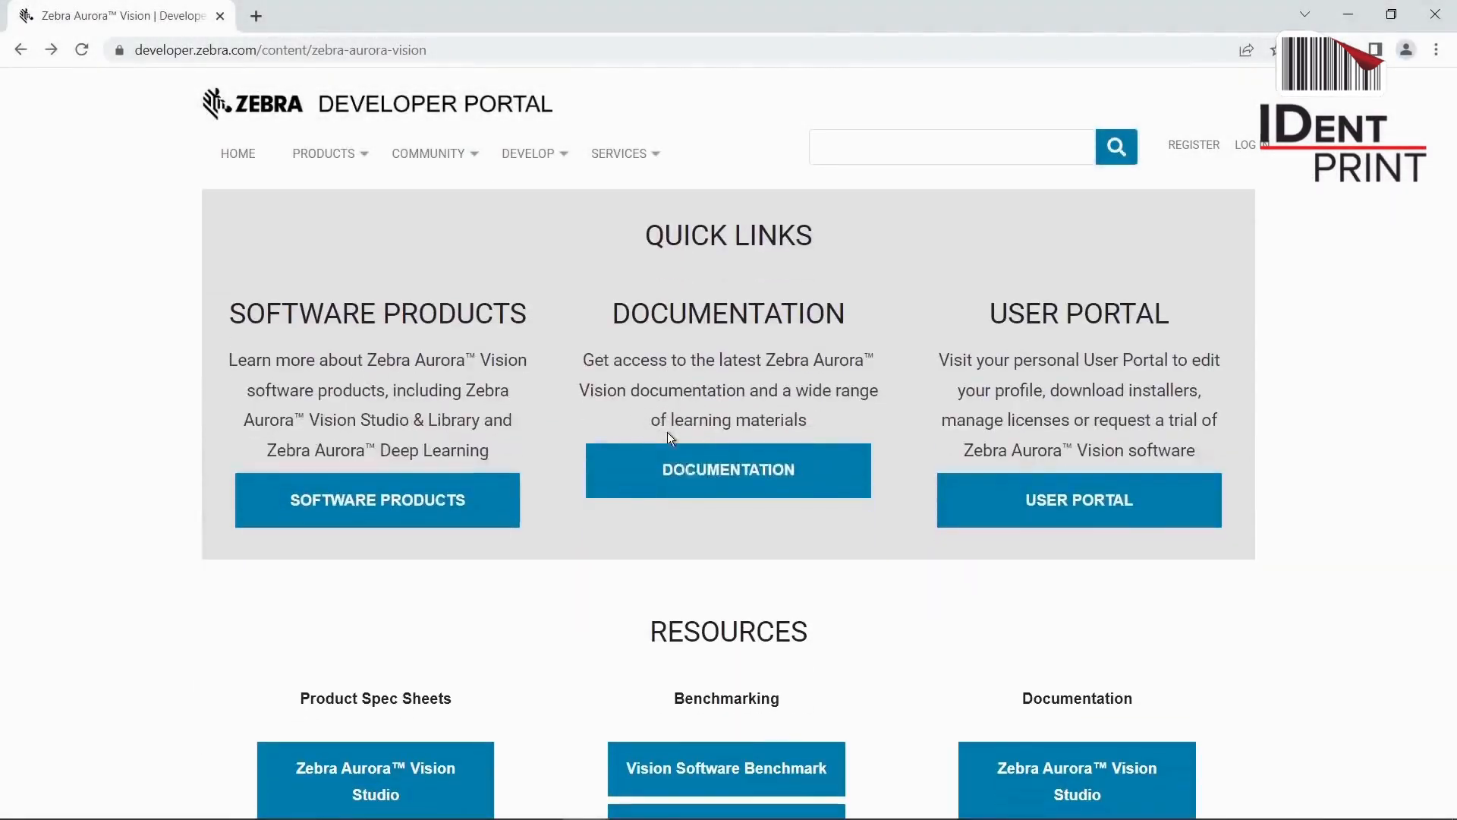
click(679, 478)
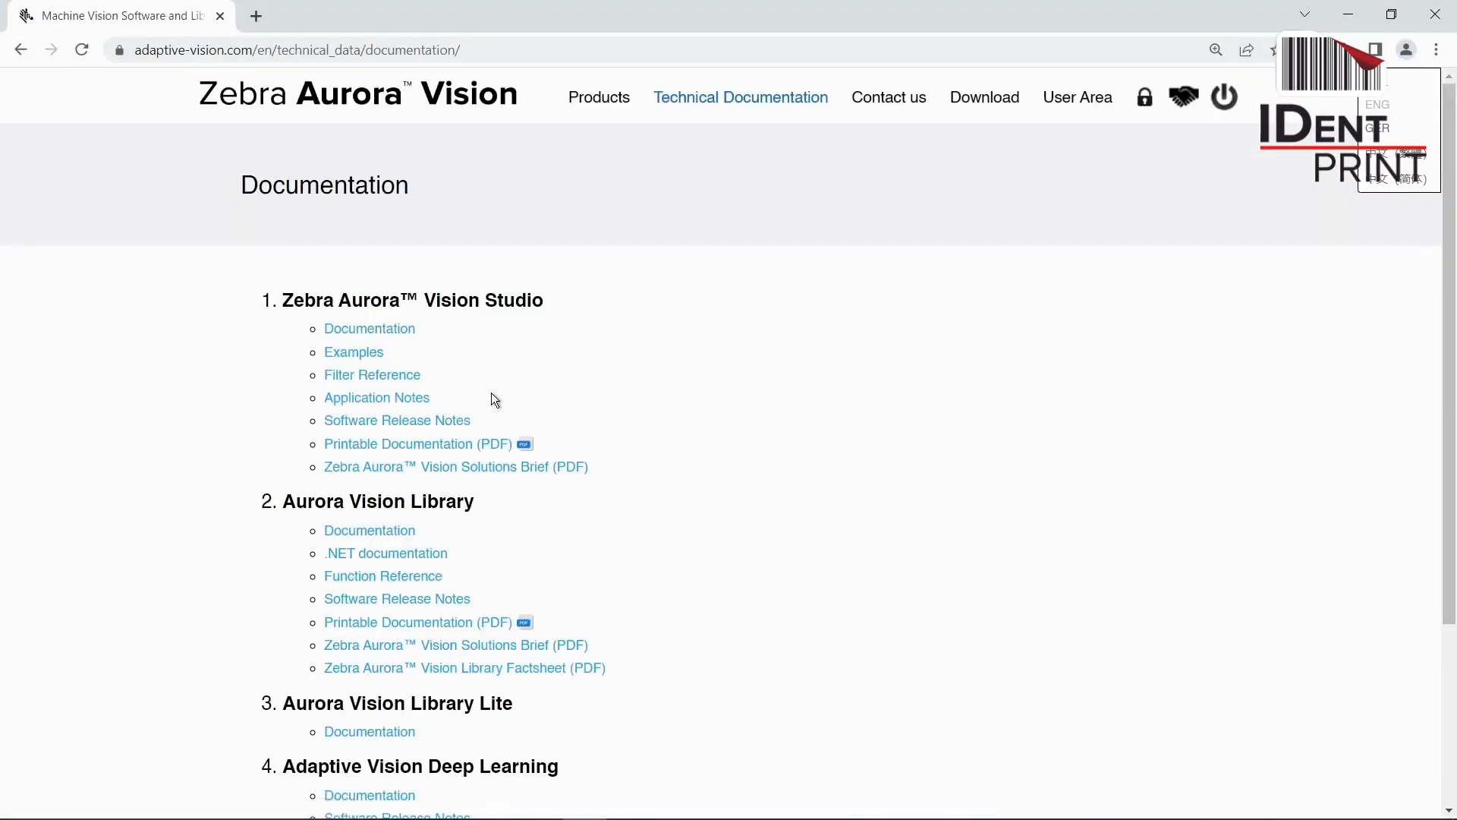
click(376, 327)
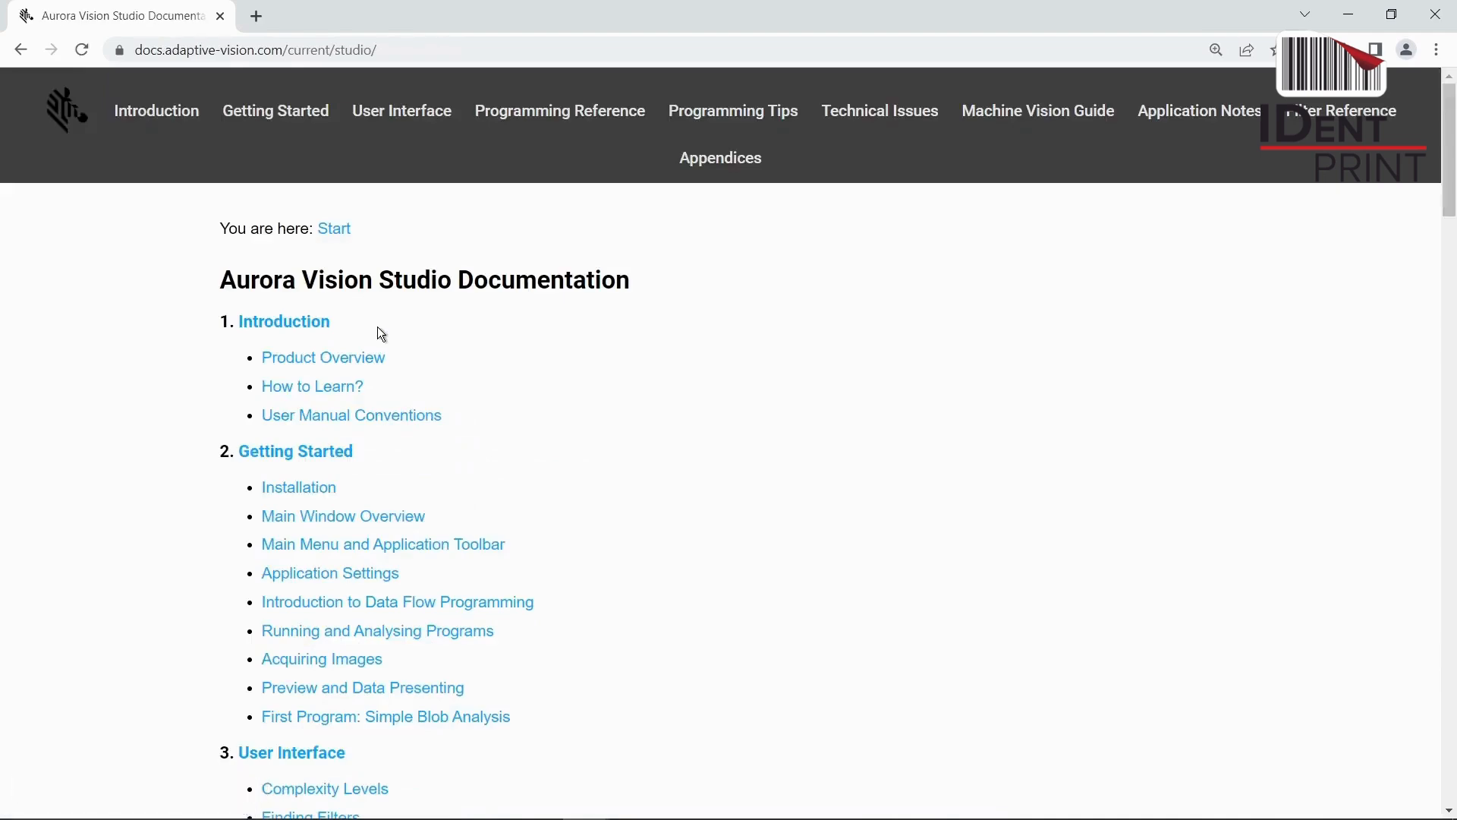
Consult the Main Window Overview page and the menu command list on the Main Menu and Application Toolbar page under Getting Started.
click(399, 514)
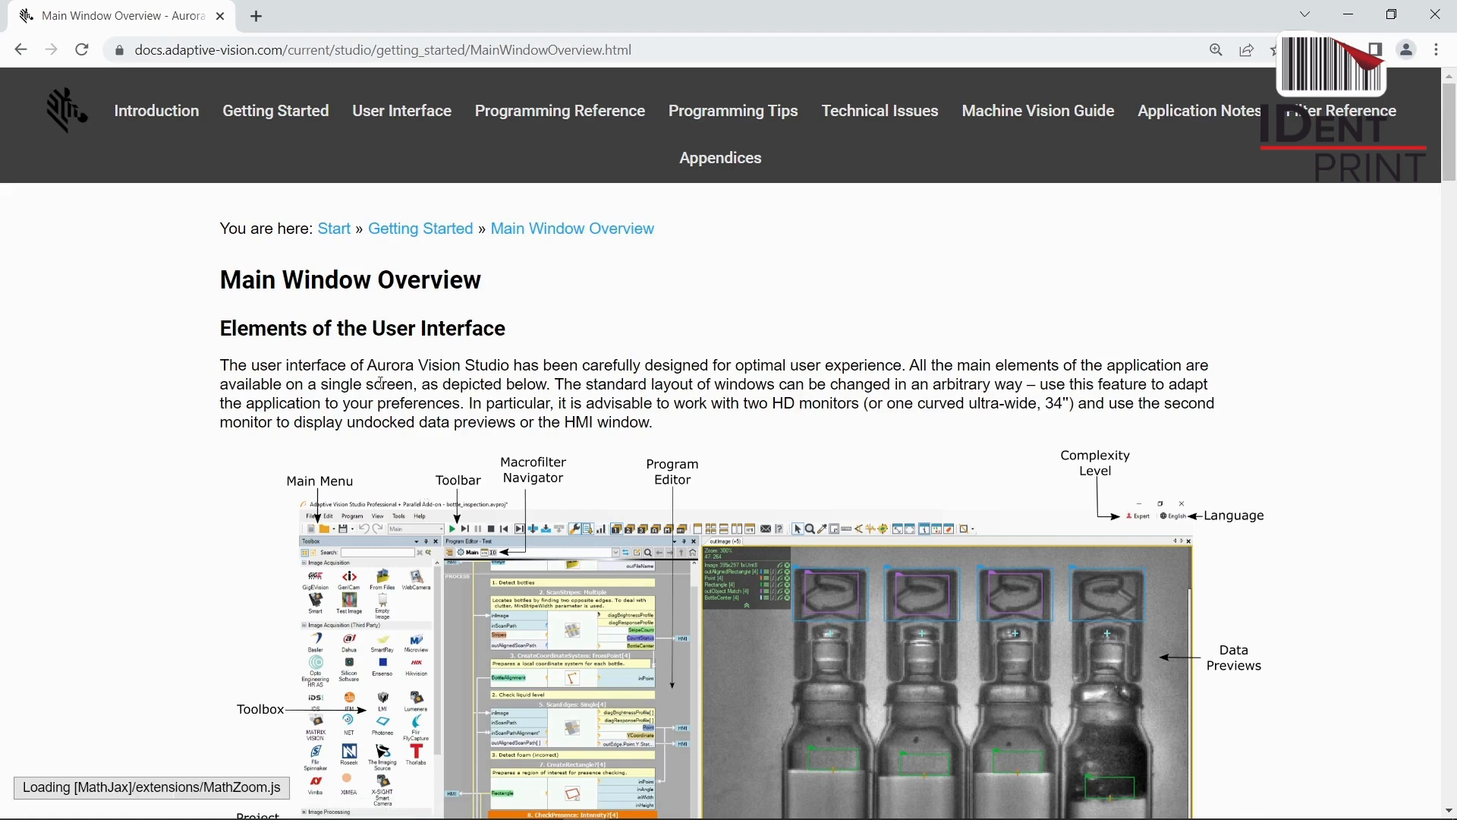
click(20, 50)
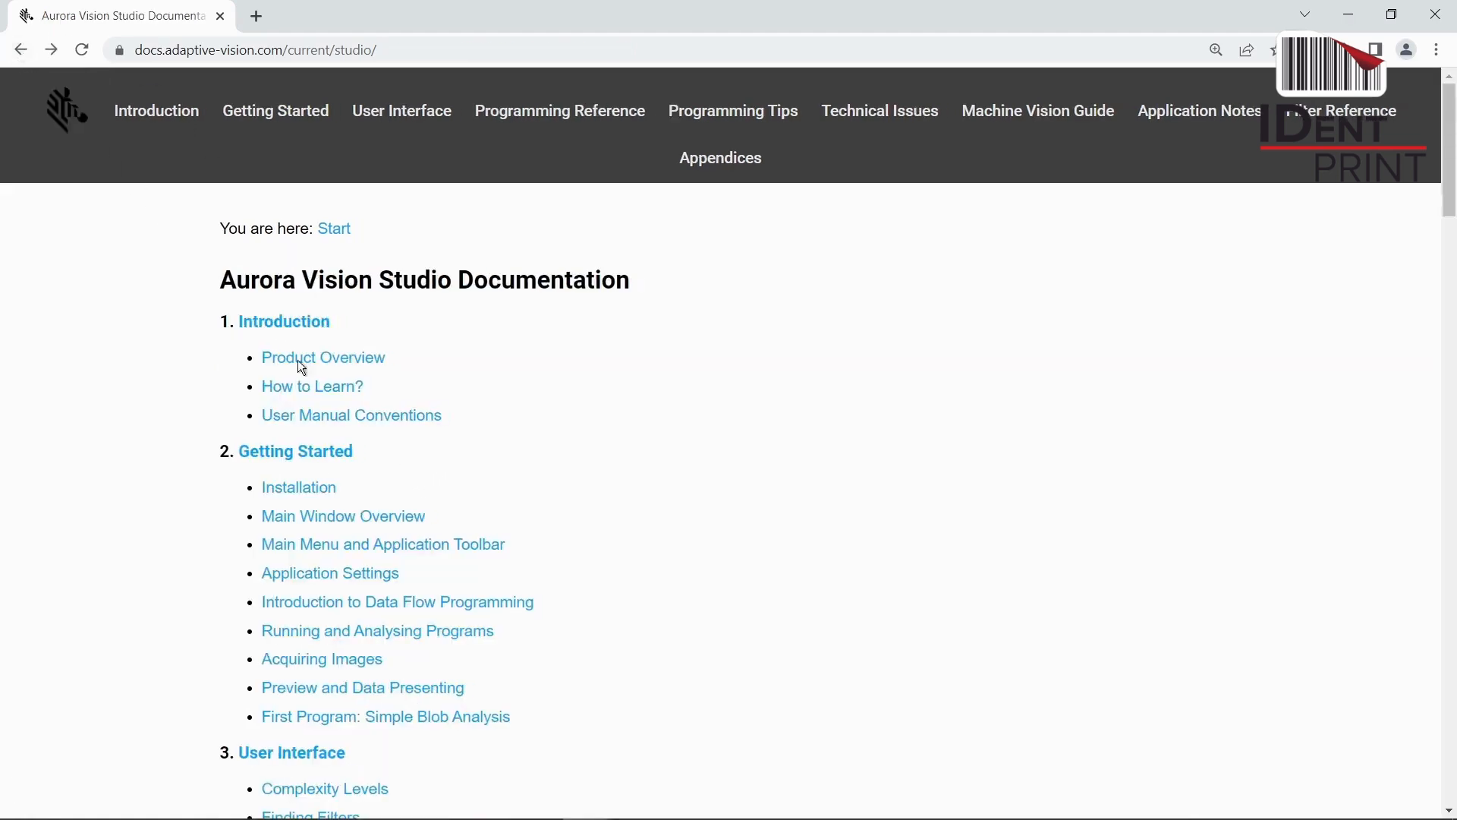
click(424, 542)
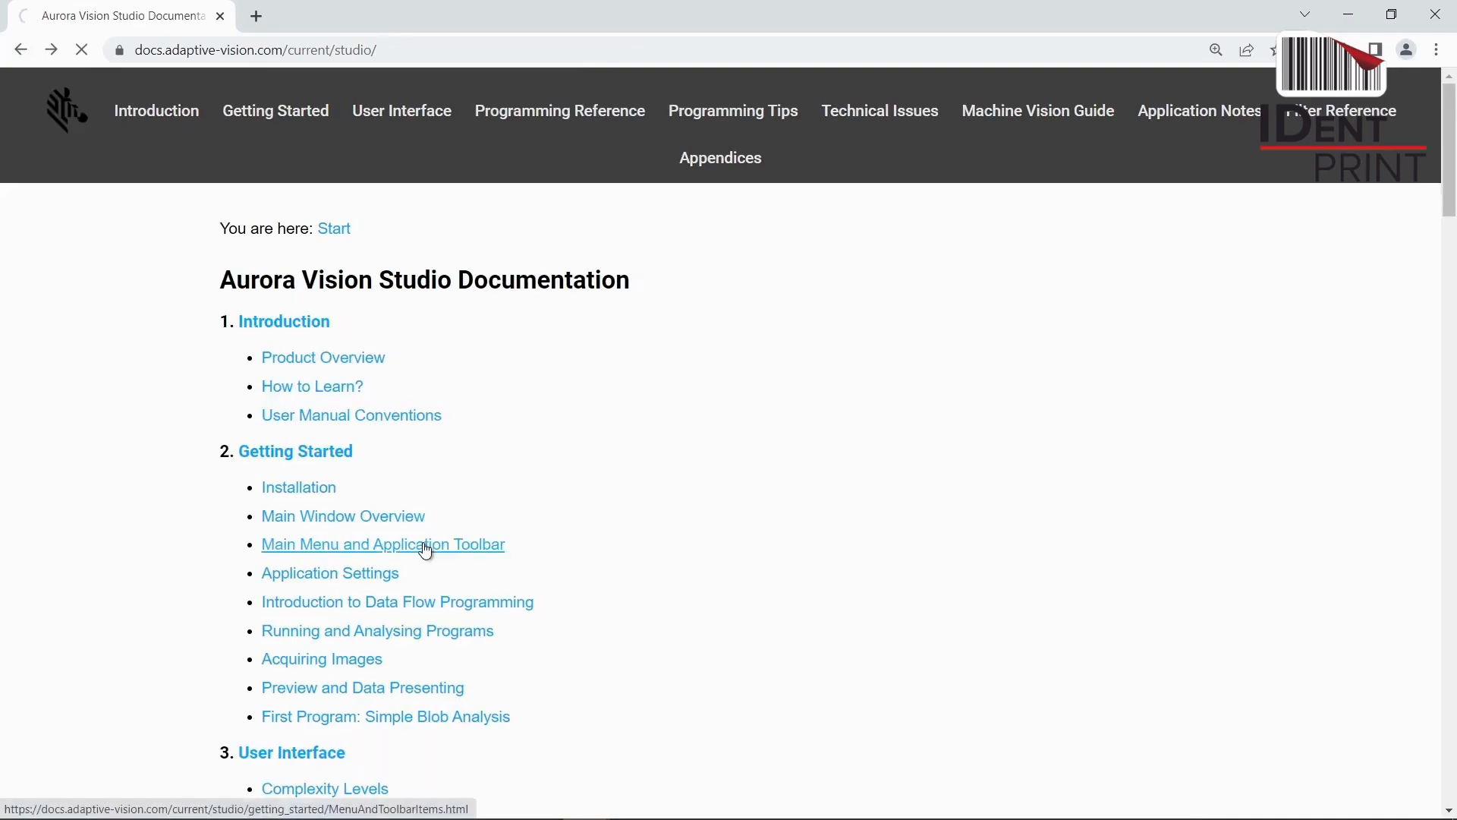
scroll(463, 471, down, 8)
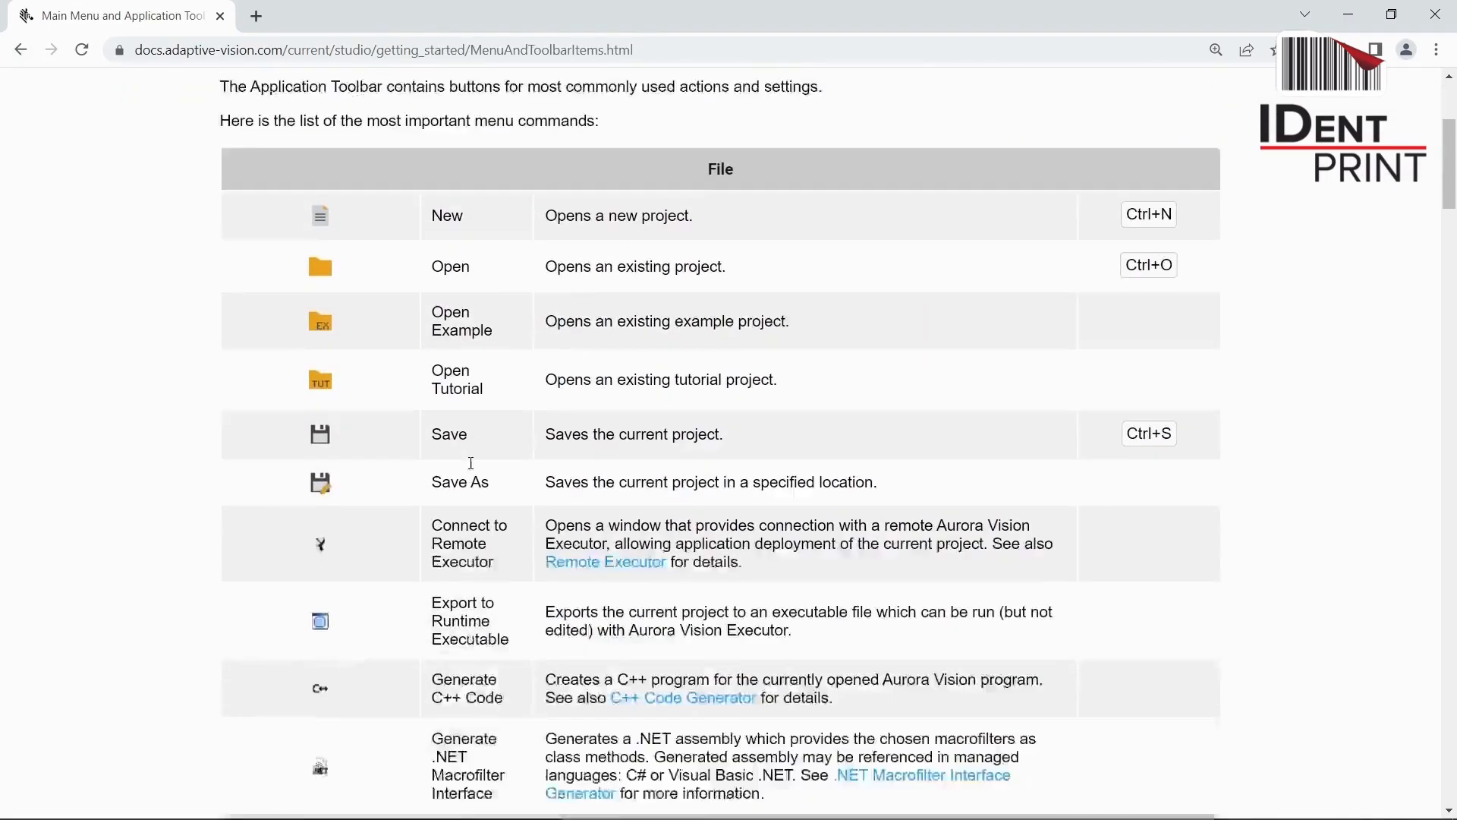